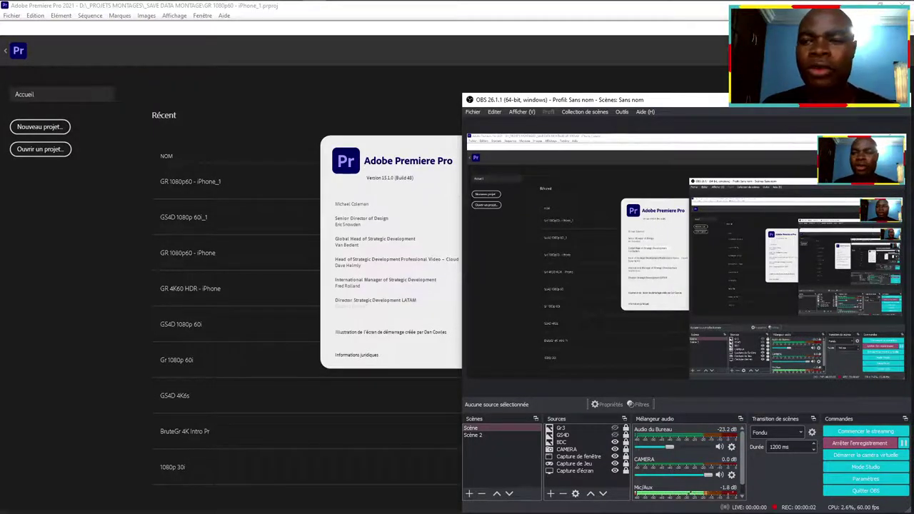
Bring up Premiere's start screen and open the GR 1080p60 - iPhone_1 project from Recent
left_click(832, 99)
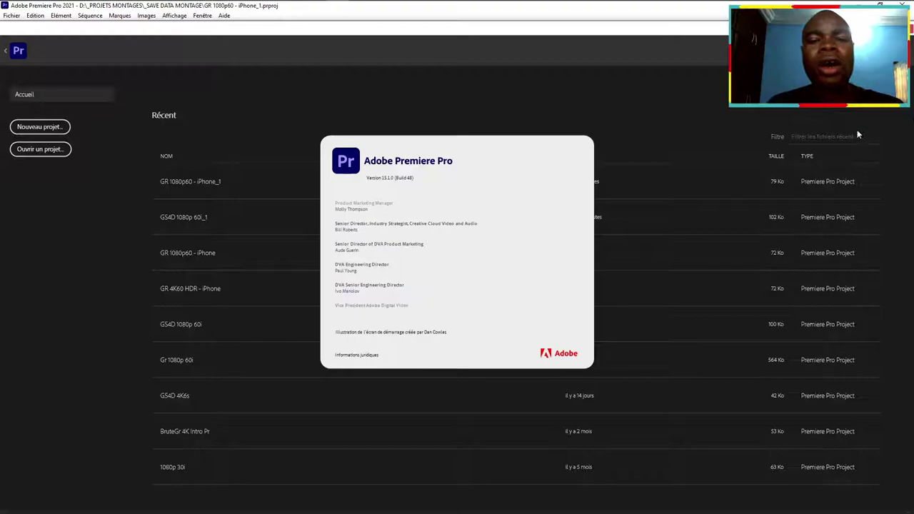
left_click(549, 151)
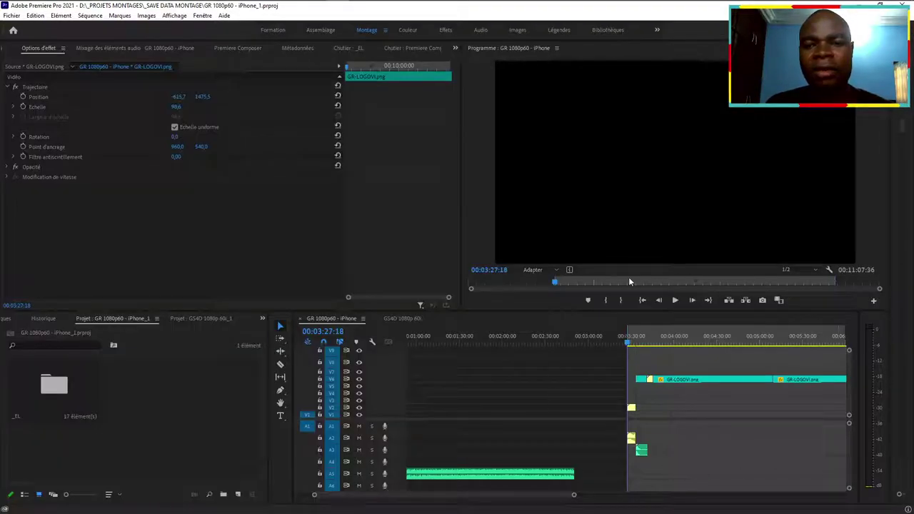
Switch to the GS4D 1080p 60i sequence and park the playhead at 00:01:20:57
left_click(400, 318)
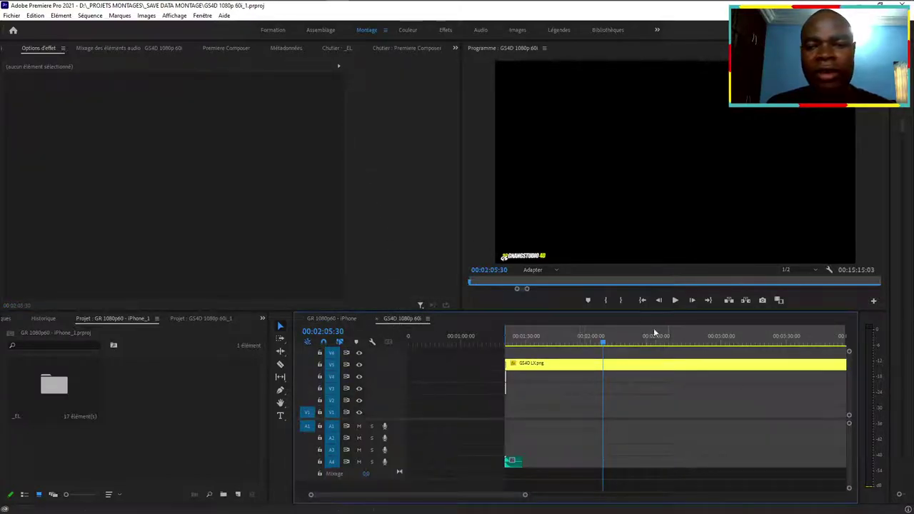
left_click(641, 300)
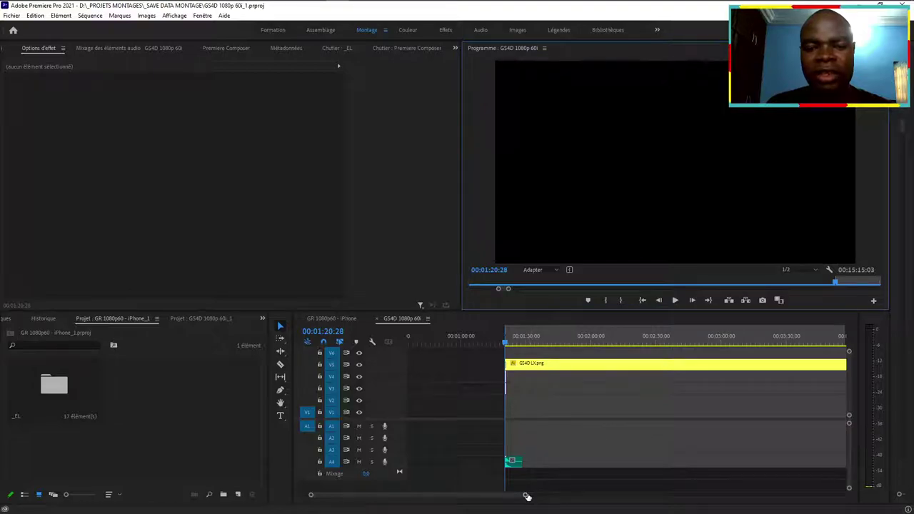
left_click_drag(524, 494, 384, 494)
left_click(647, 327)
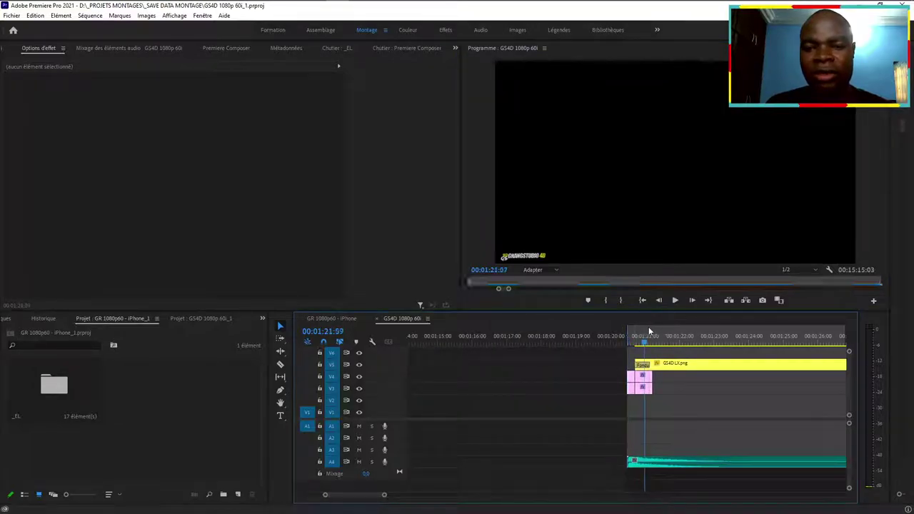
Deselect the V4 clip, save the project, and show the Windows desktop
left_click(707, 404)
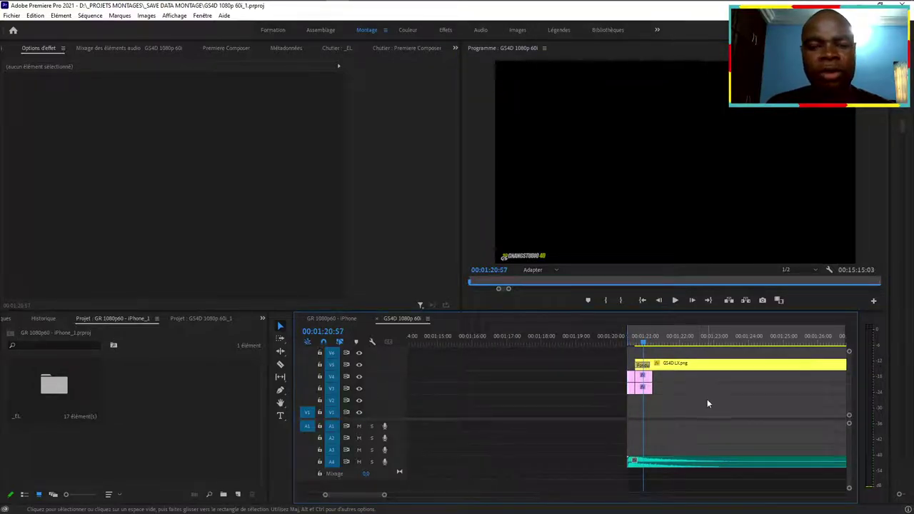
key("ctrl+s")
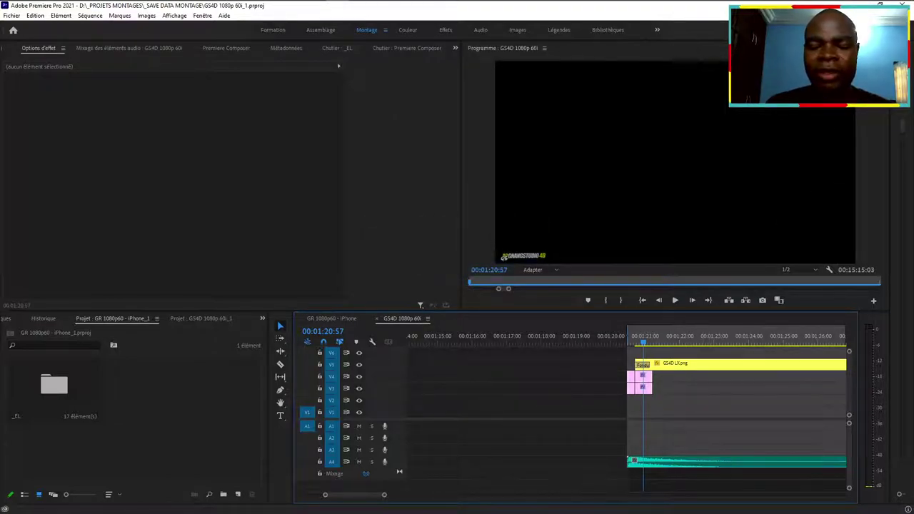
key("super+d")
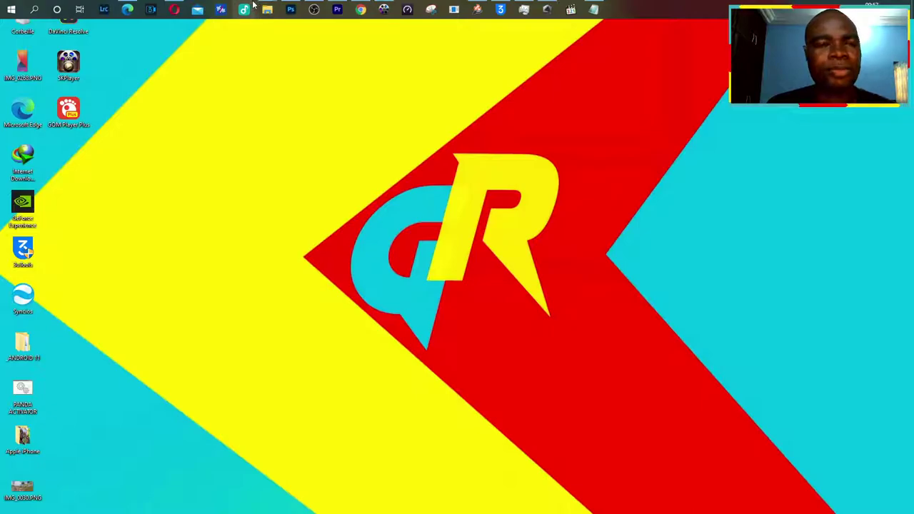
Play Selfie 4k6.MOV from the Apple iPhone folder in 5KPlayer
mouse_move(267, 9)
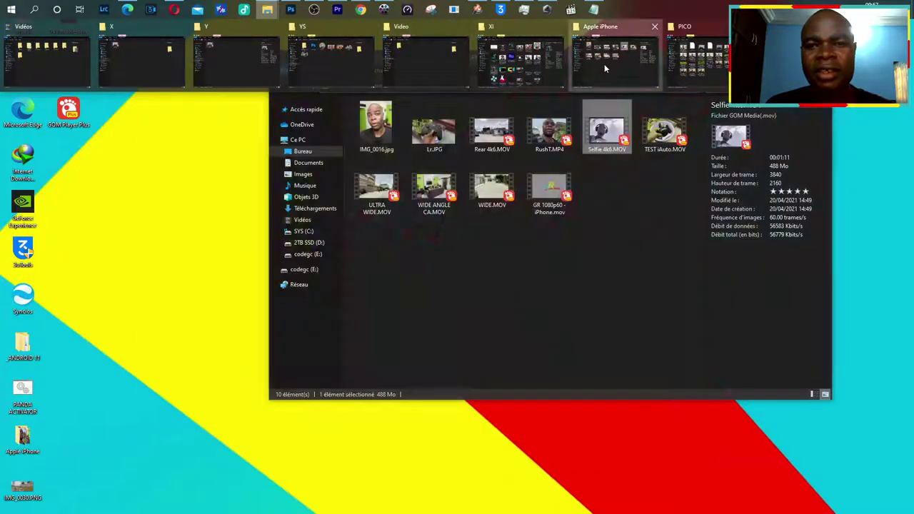
left_click(604, 63)
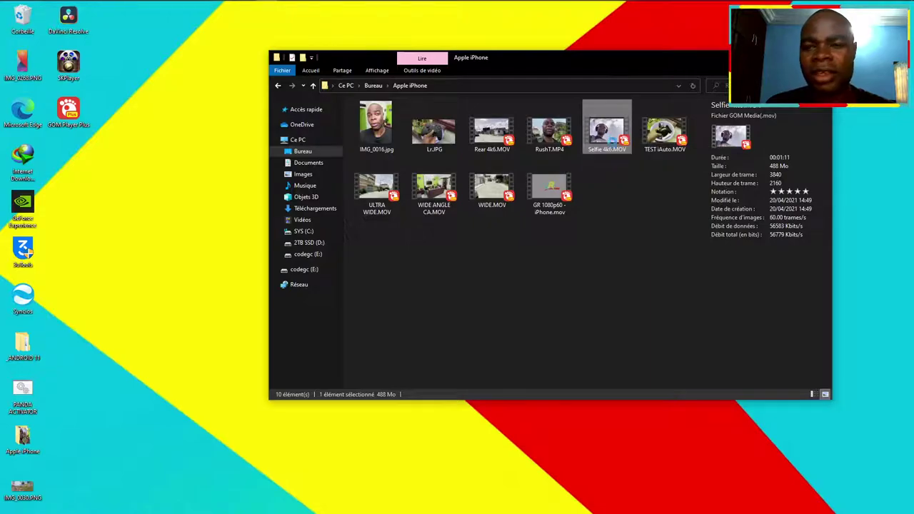
key("shift+F10")
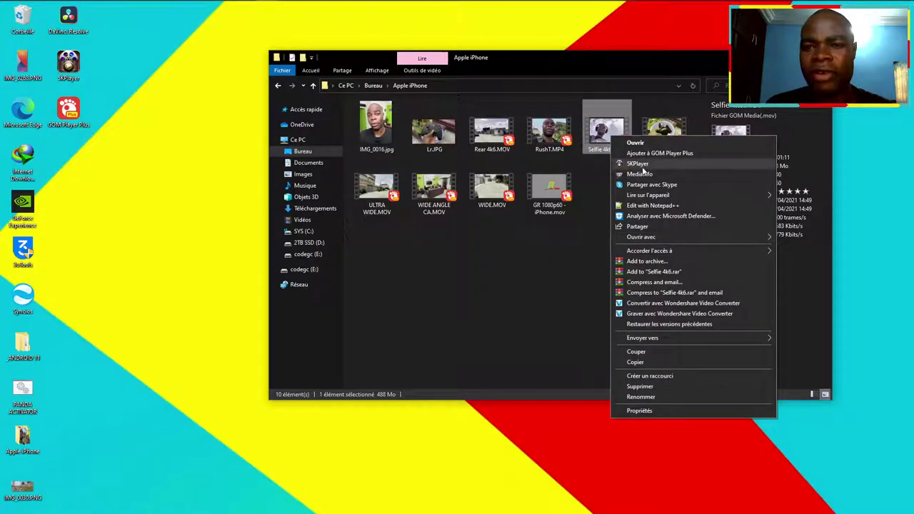
left_click(641, 167)
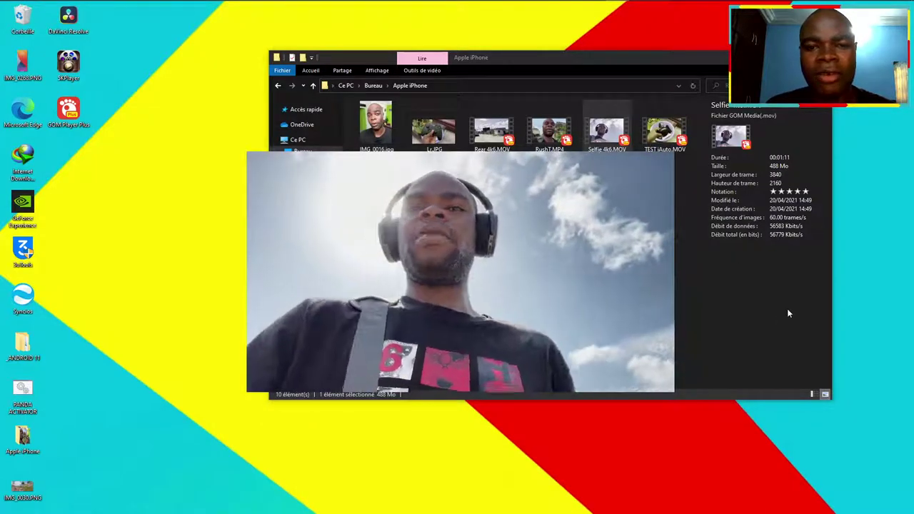
Move the 5KPlayer window left, play the selfie clip fullscreen, and pause at 00:00:09
left_click_drag(614, 207, 486, 247)
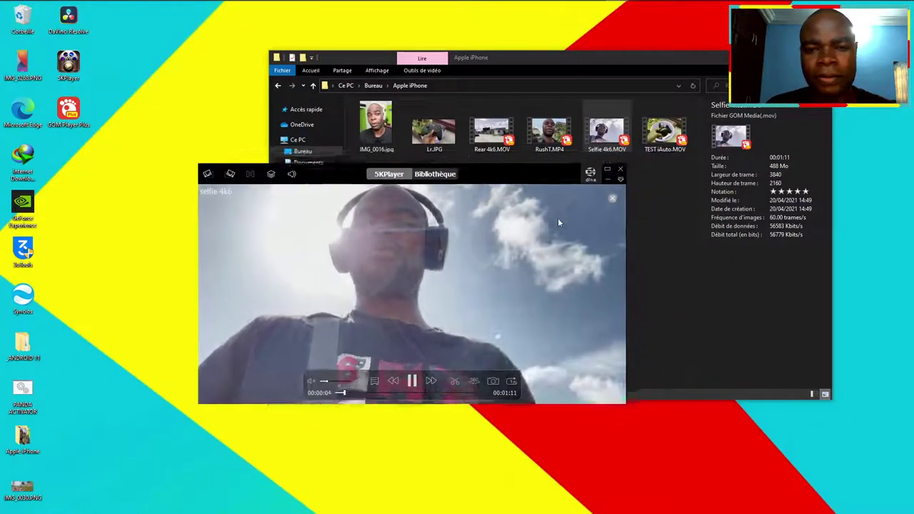
double_click(472, 252)
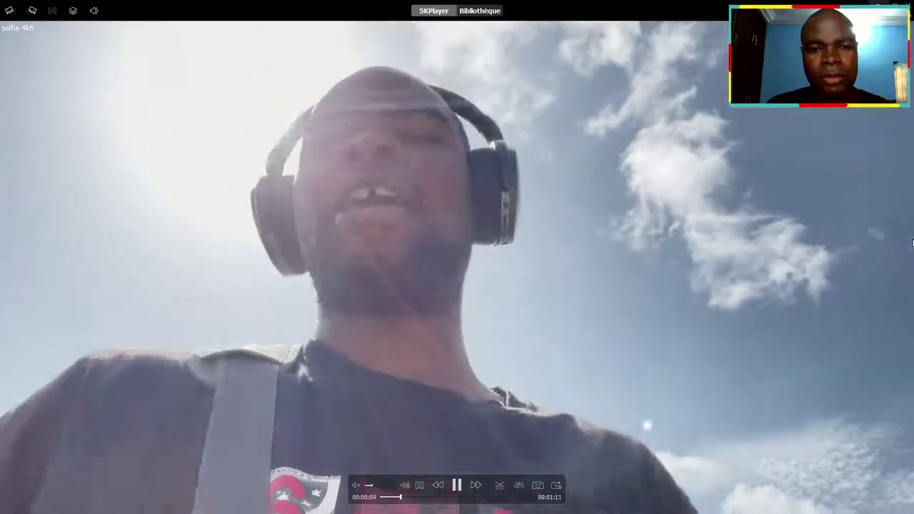
left_click(882, 247)
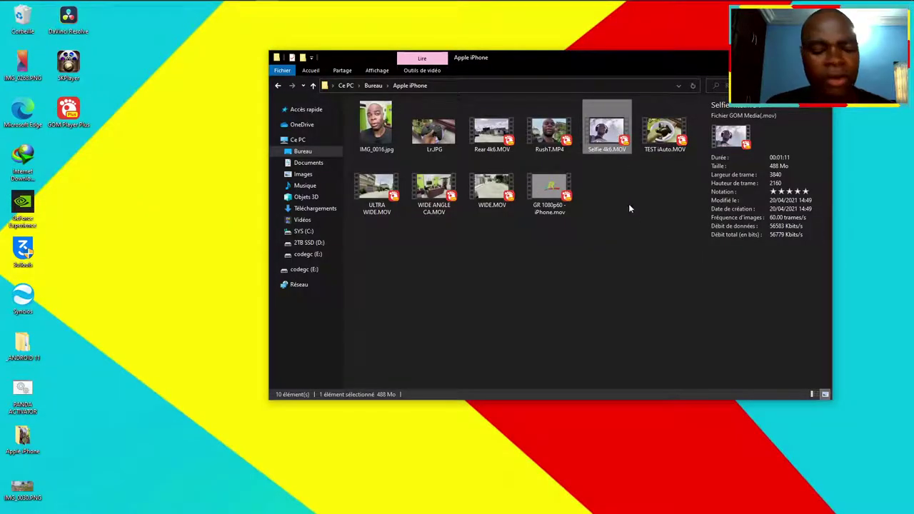
Open Selfie 4k6.MOV with MPC-HC (x64) from the Ouvrir avec menu
key("super")
right_click(613, 142)
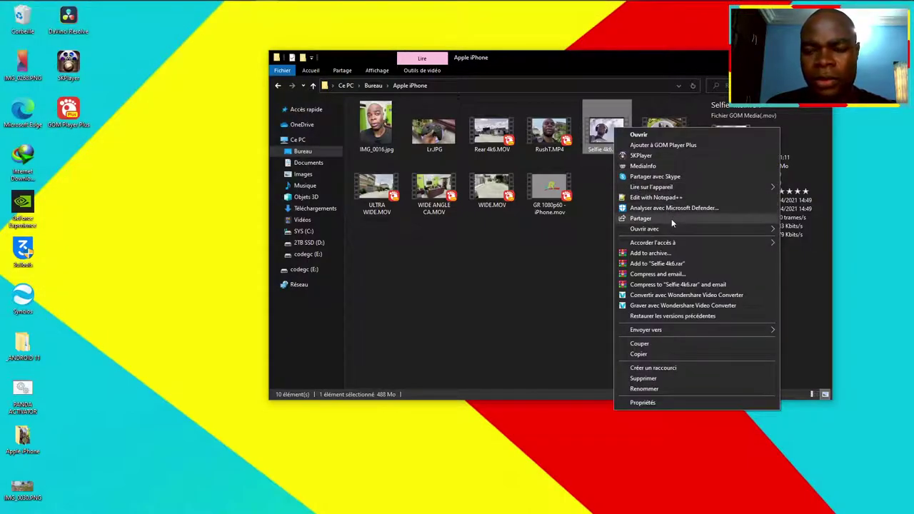
mouse_move(671, 225)
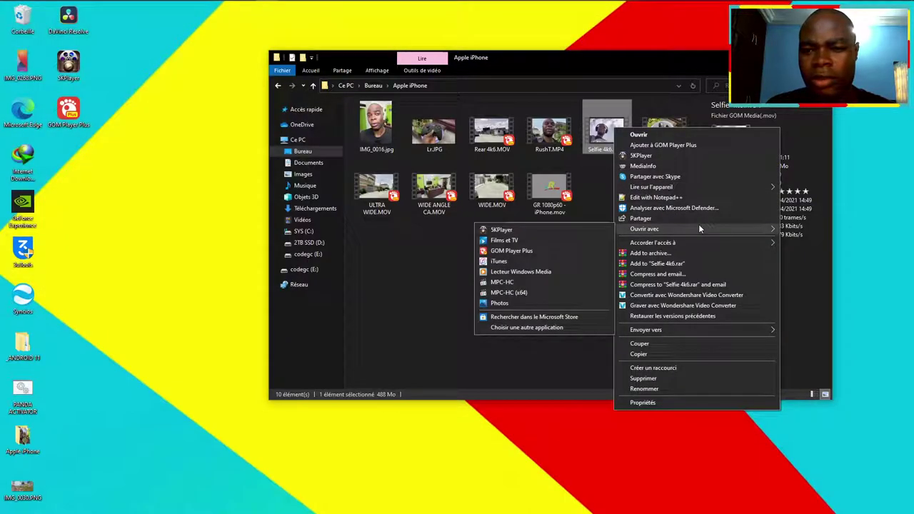
left_click(511, 293)
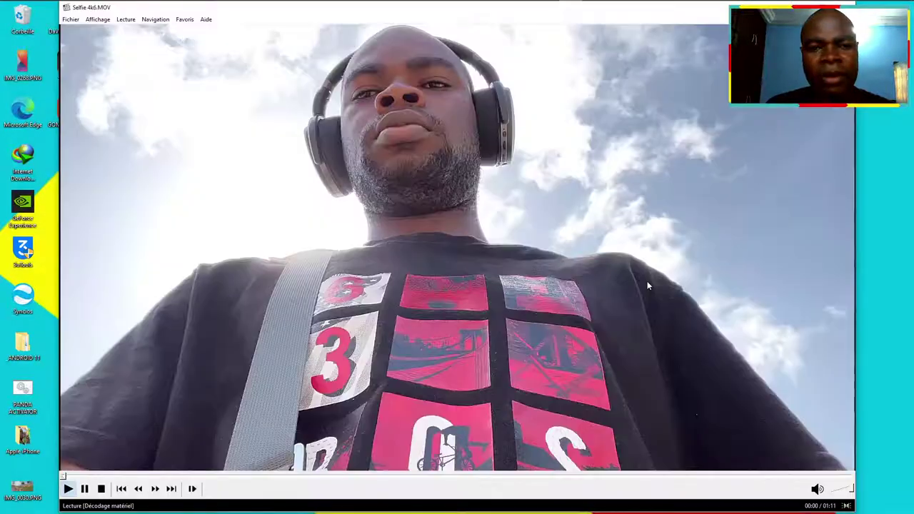
Play the clip fullscreen to about 00:21, exit fullscreen, and close MPC-HC
key("alt+Return")
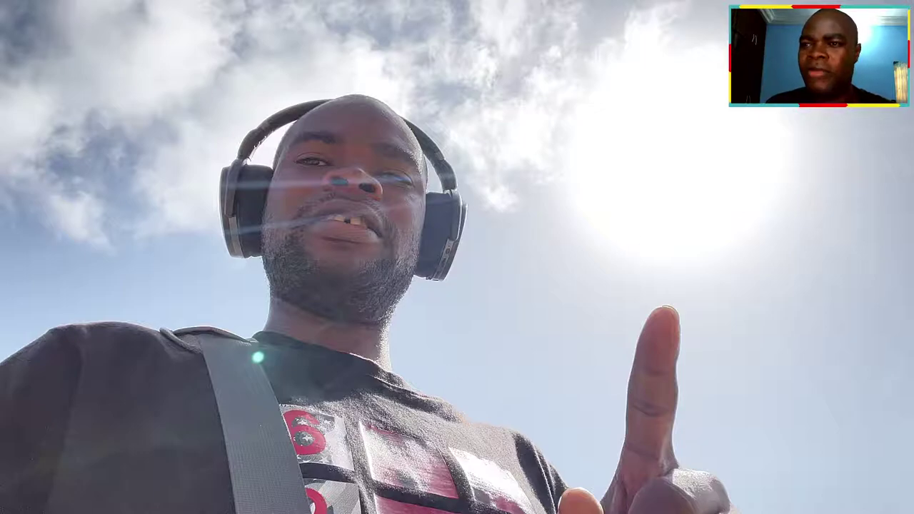
key("Escape")
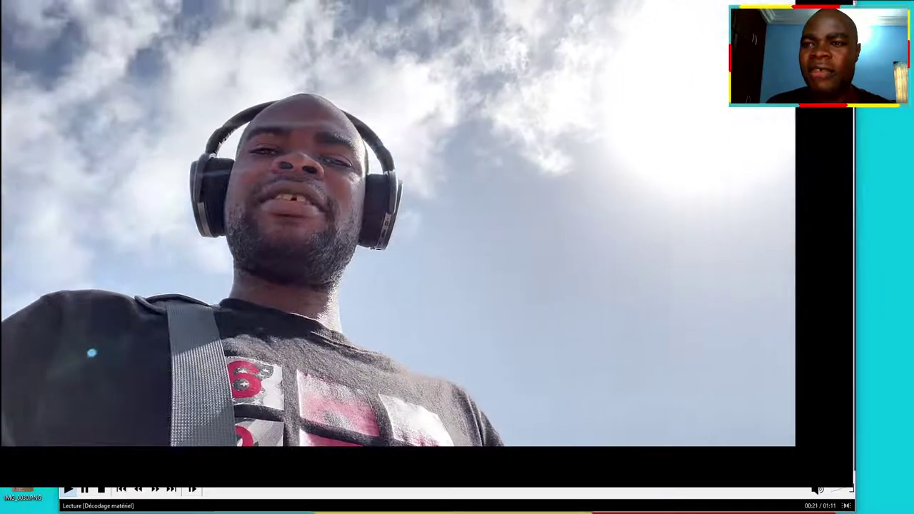
key("alt+F4")
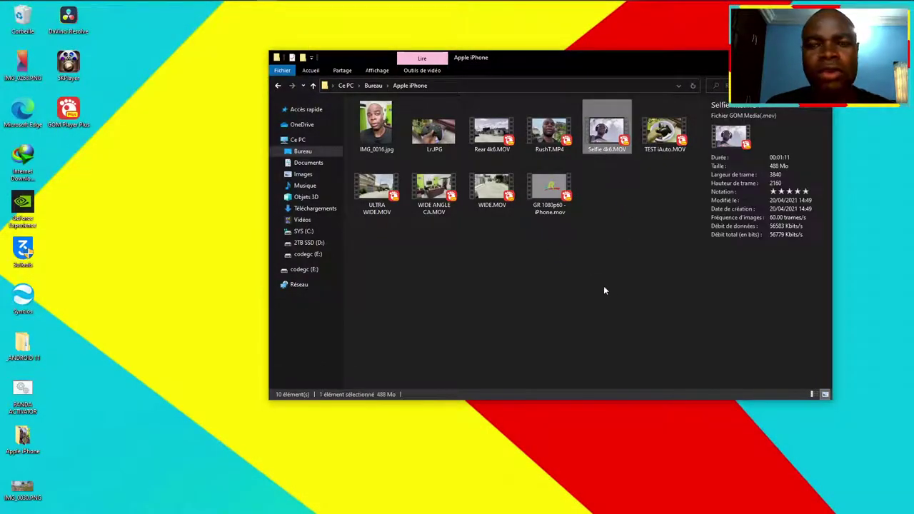
Switch to Premiere Pro and show the GS4D 1080p 60i_1 project bin
left_click(603, 291)
mouse_move(484, 18)
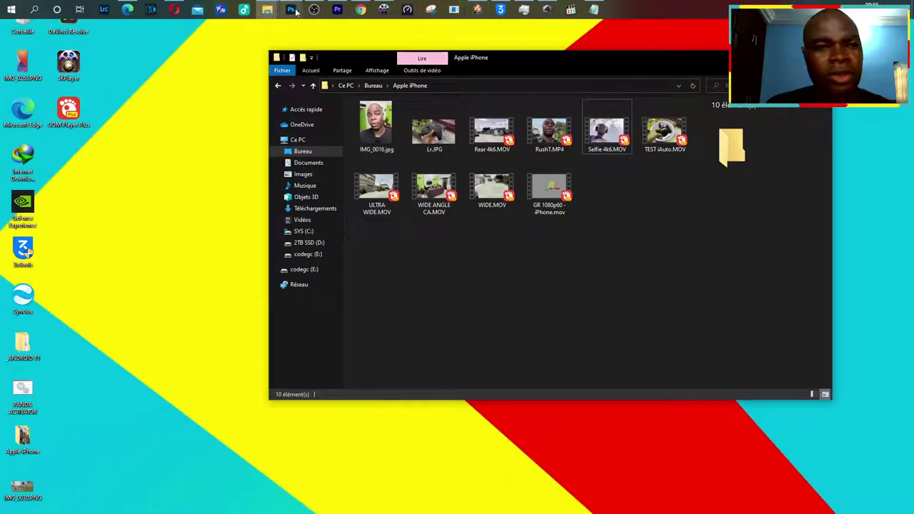
left_click(337, 10)
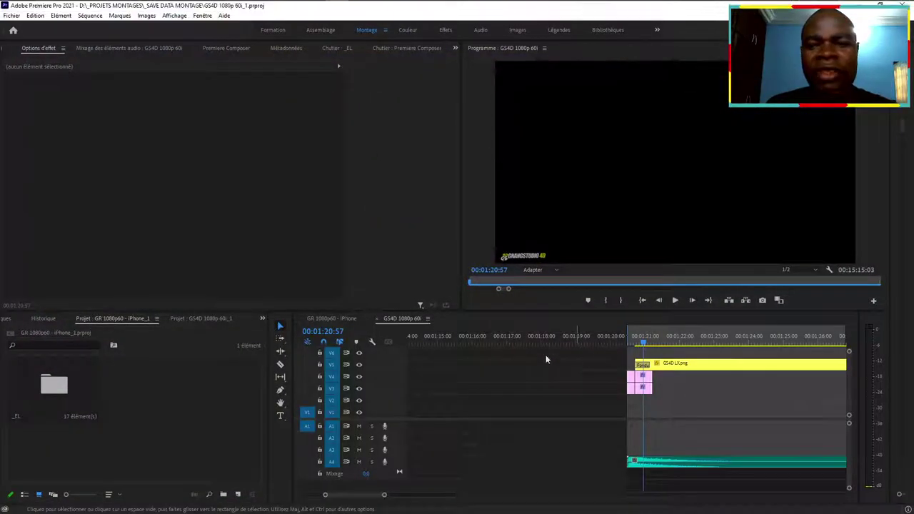
mouse_move(266, 10)
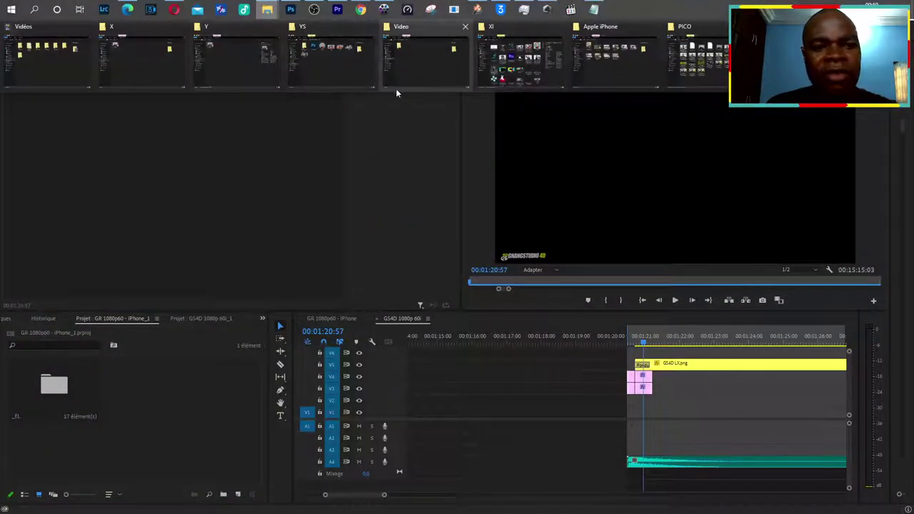
left_click(206, 318)
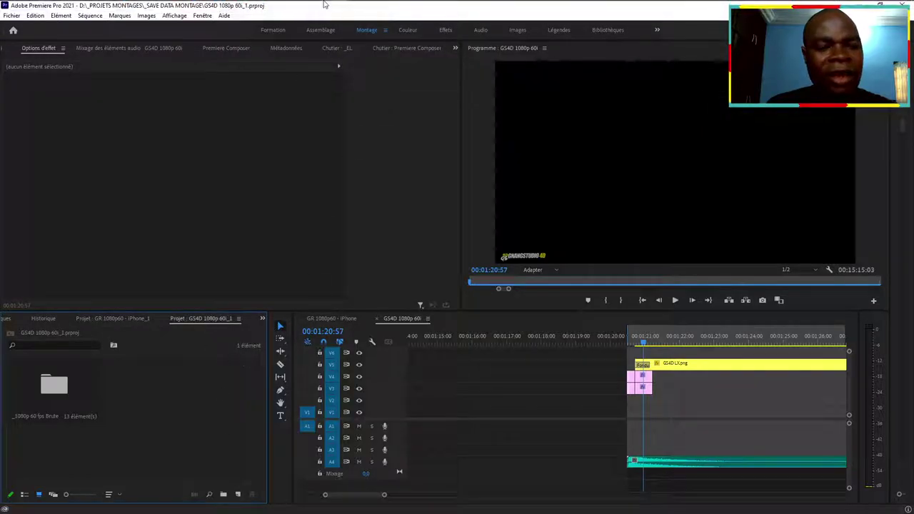
Import Selfie 4k6.MOV into the project bin by dragging it from the Apple iPhone folder
mouse_move(271, 10)
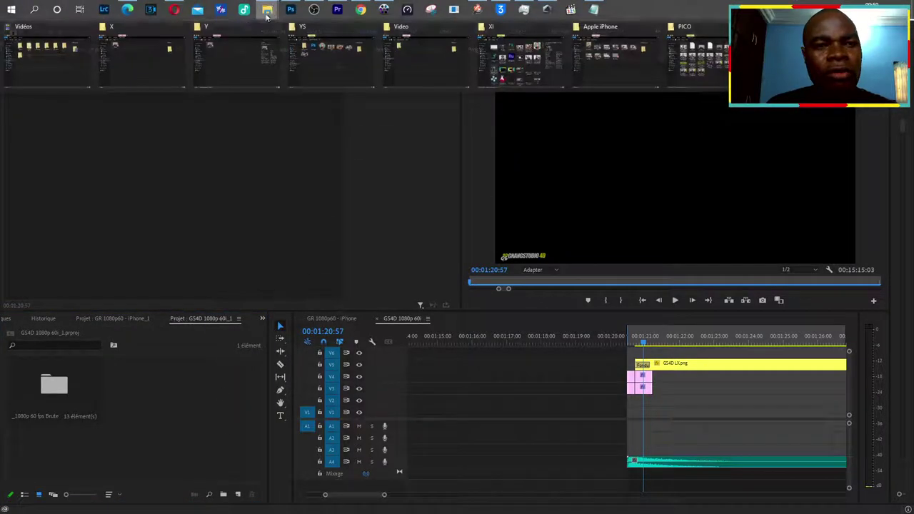
left_click(548, 60)
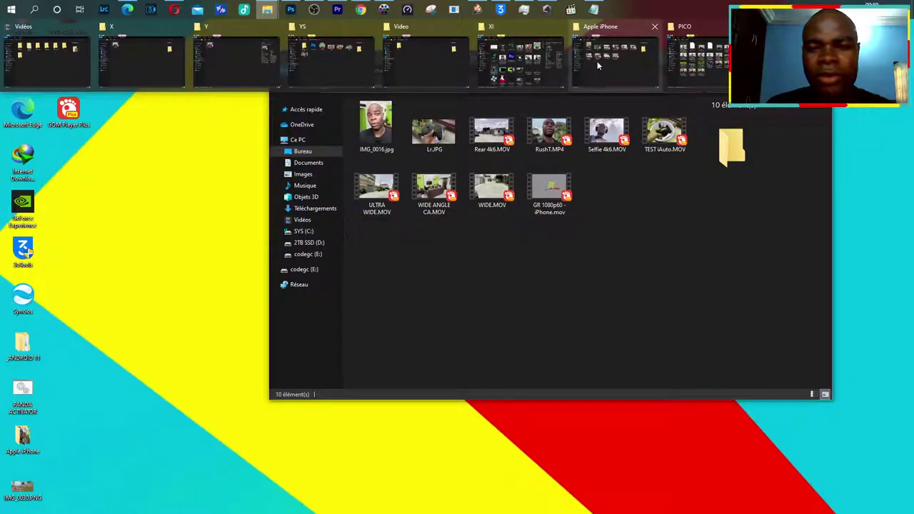
left_click(599, 60)
mouse_move(607, 136)
left_mouse_down()
mouse_move(541, 349)
mouse_move(241, 404)
left_mouse_up()
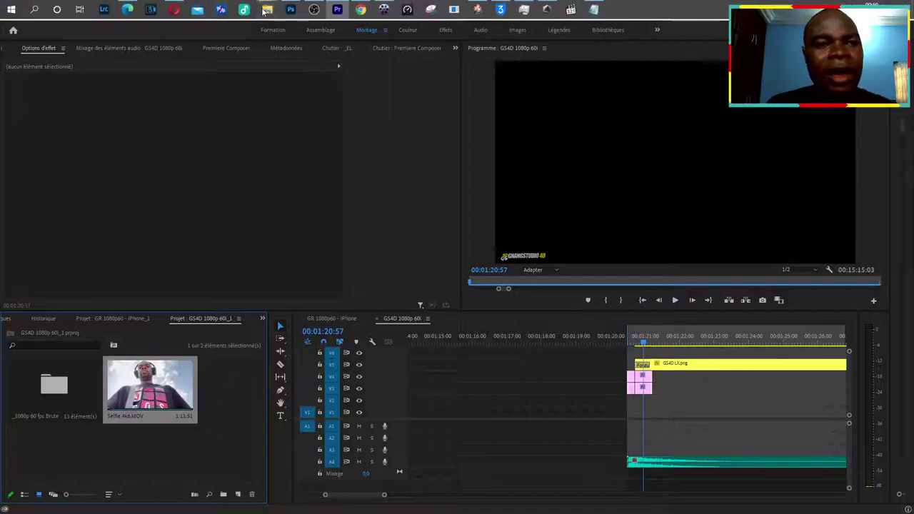
mouse_move(267, 10)
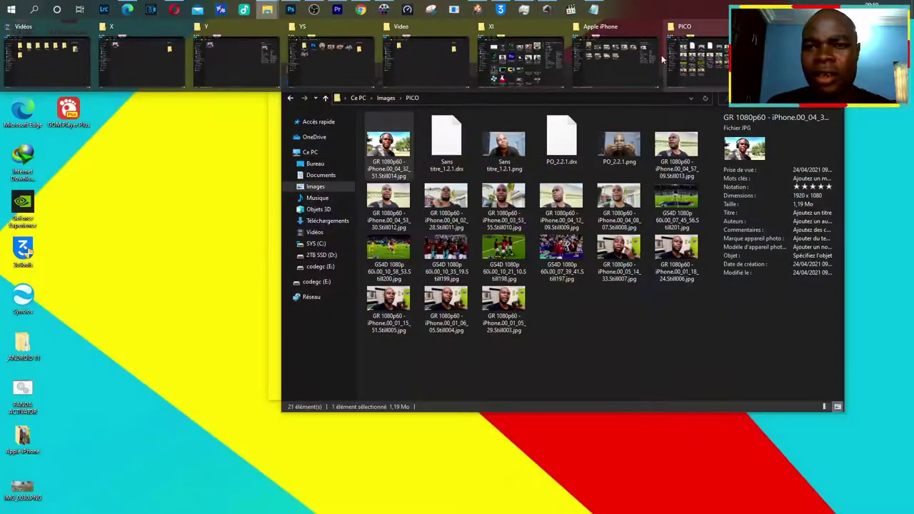
left_click(614, 57)
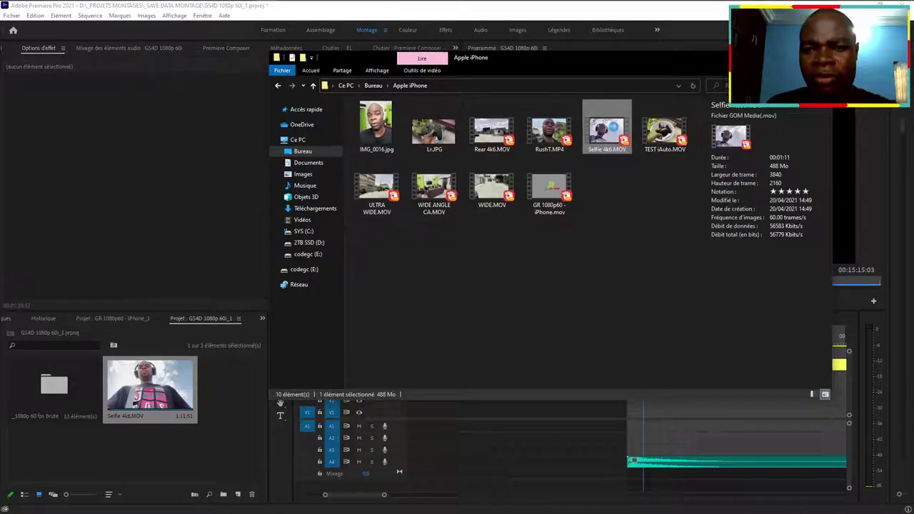
Open Selfie 4k6.MOV in MediaInfo to show its HEVC, Dolby Vision details, and hide Explorer
right_click(612, 128)
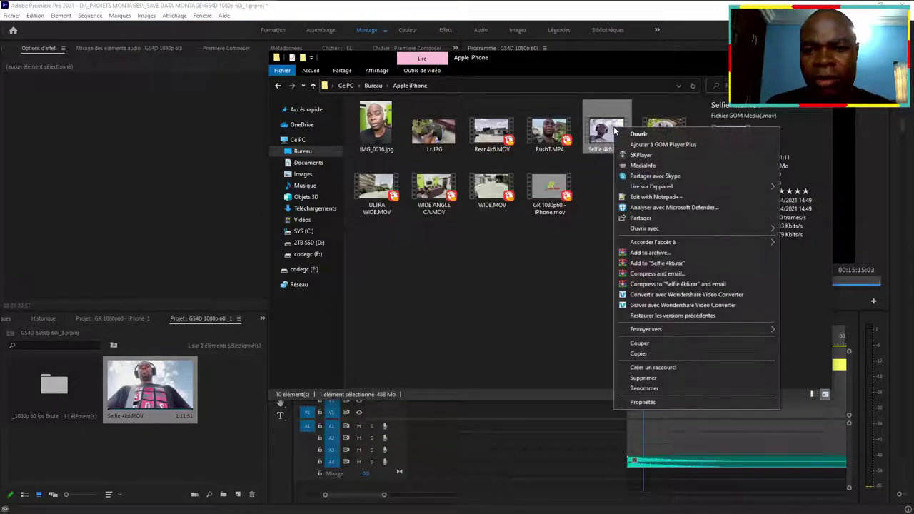
left_click(656, 164)
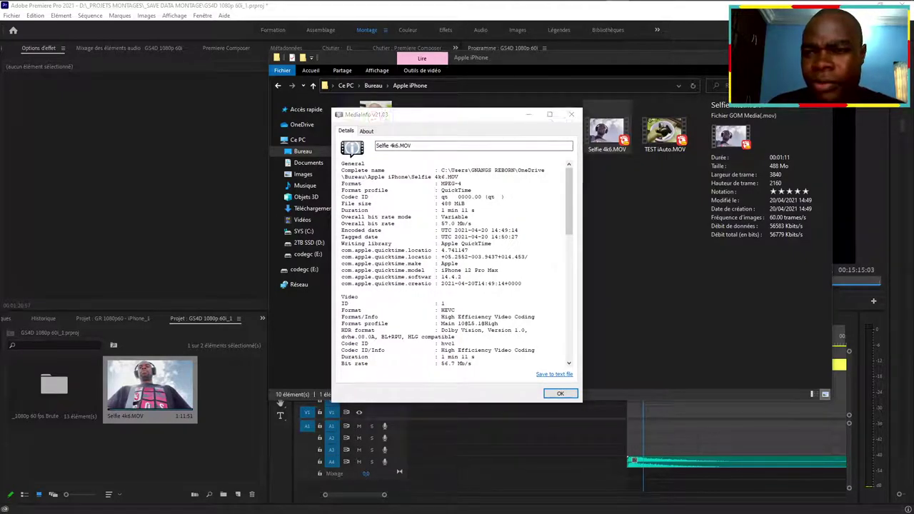
left_click(454, 251)
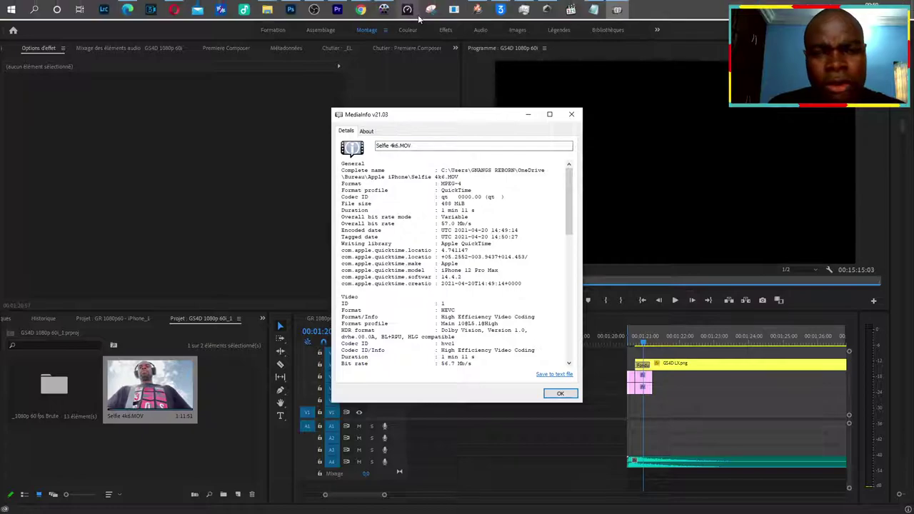
left_click(433, 12)
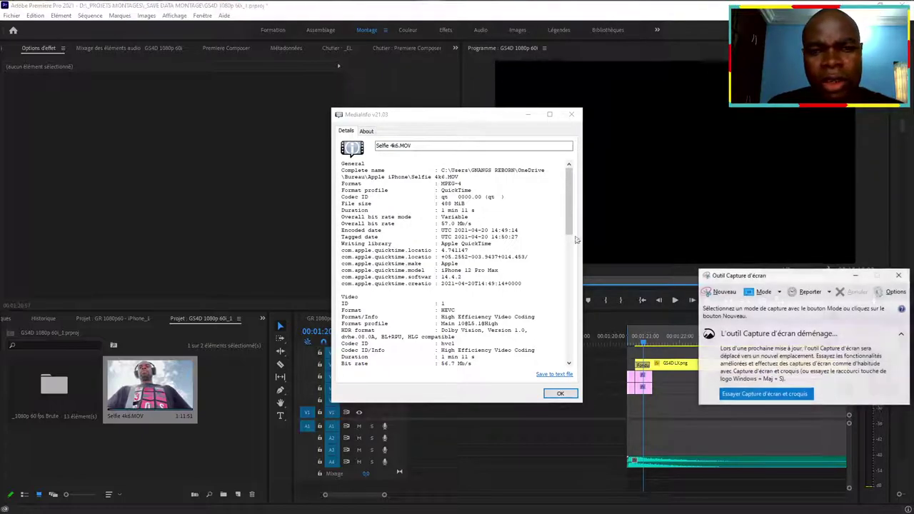
Take a full-screen Snipping Tool capture of the MediaInfo details, save it, and close the editor
left_click(779, 293)
left_click(780, 338)
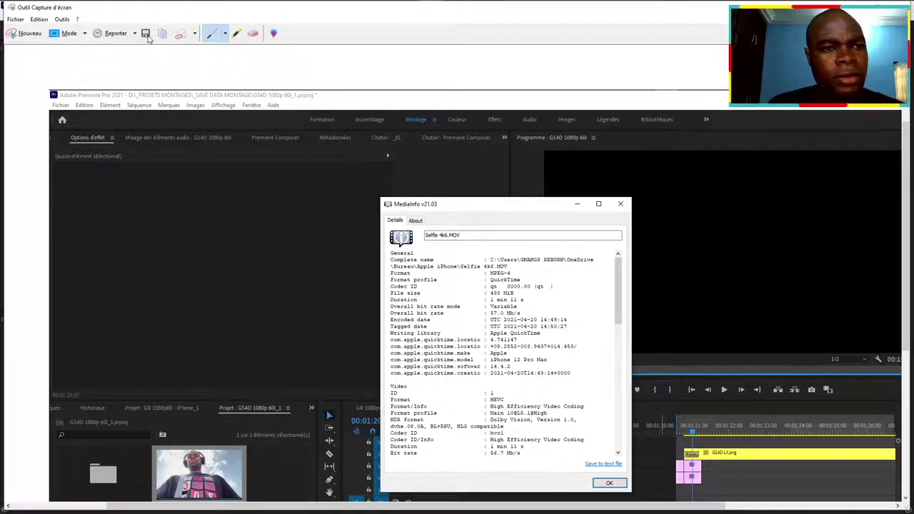
left_click(146, 35)
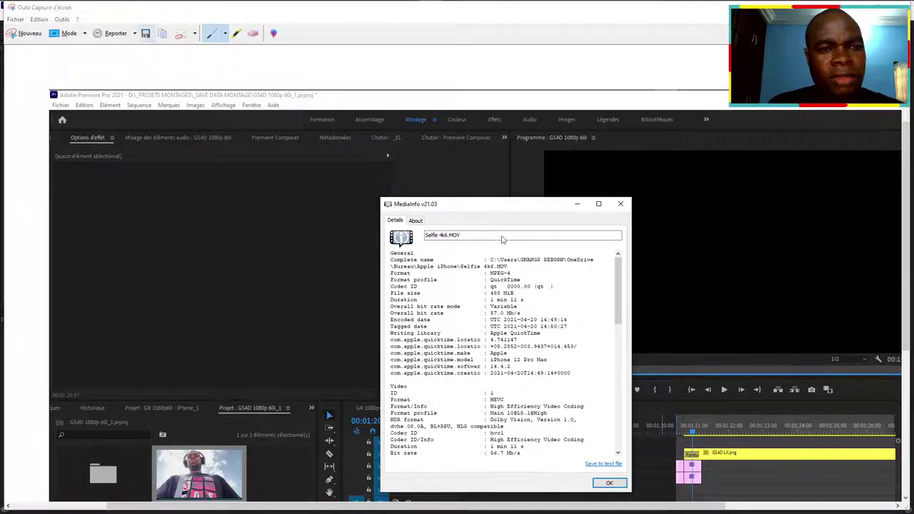
type("ZEFEFEFESF")
key("Return")
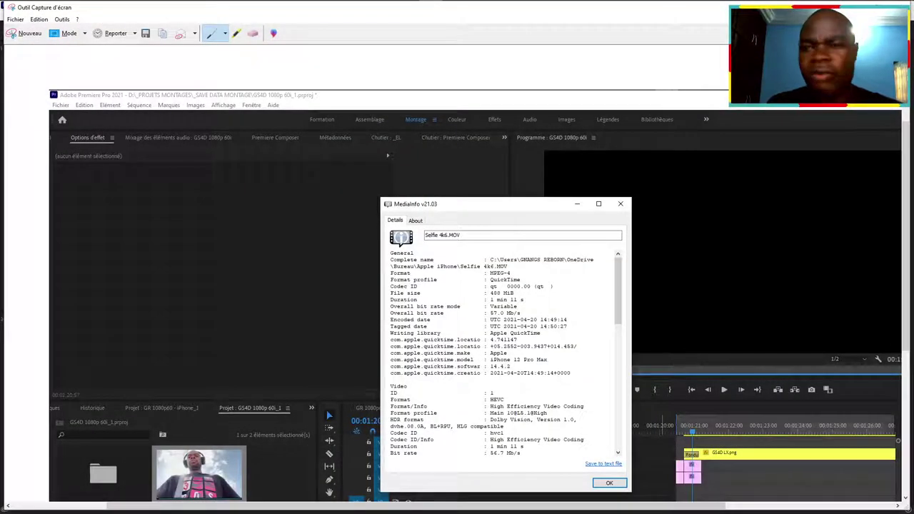
key("alt+F4")
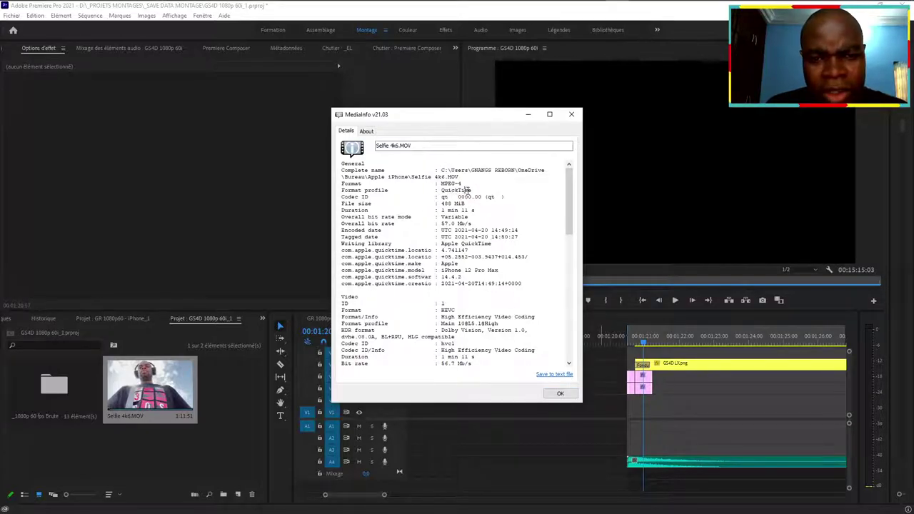
left_click_drag(432, 190, 343, 191)
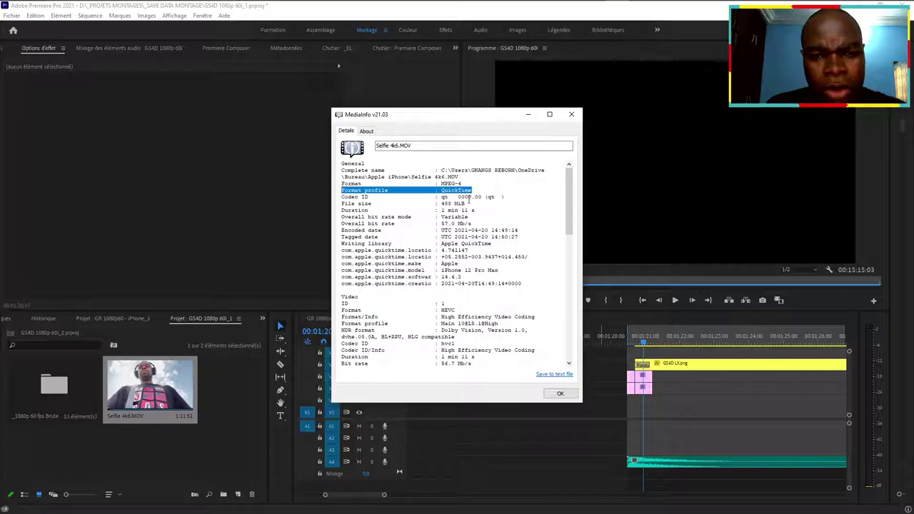
left_click_drag(458, 178, 449, 177)
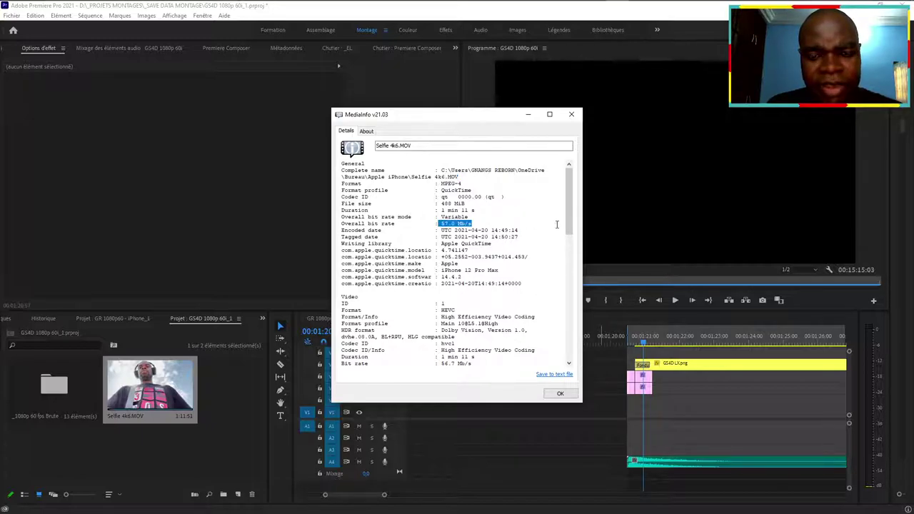
left_click_drag(502, 247, 442, 244)
left_click(464, 249)
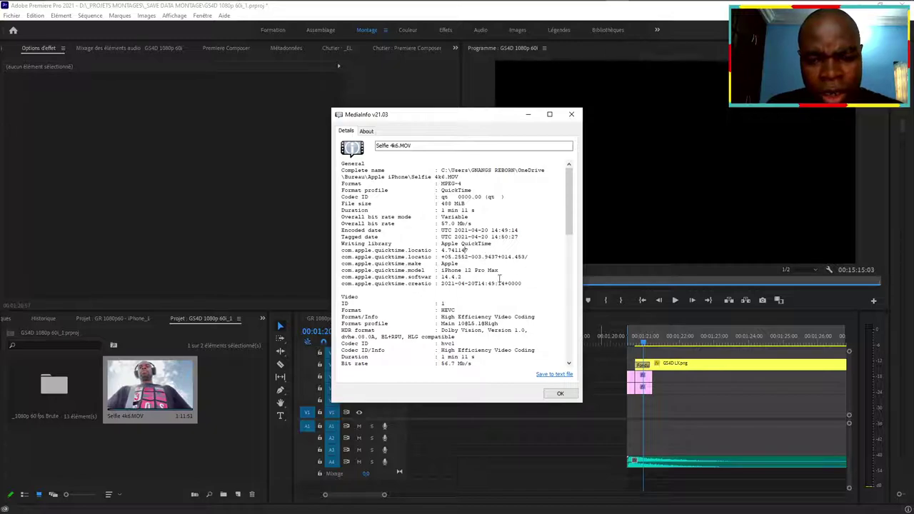
mouse_move(499, 275)
left_mouse_down()
mouse_move(350, 269)
mouse_move(429, 272)
left_mouse_up()
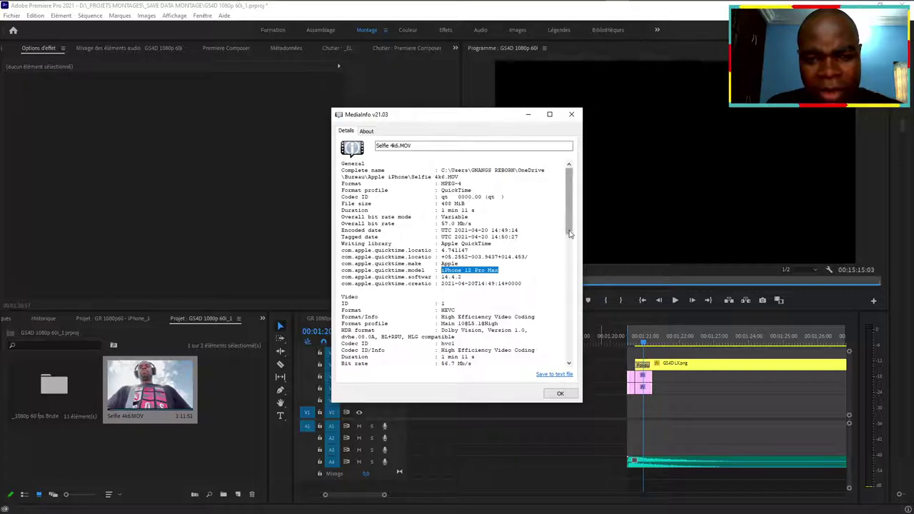
left_click_drag(574, 220, 571, 253)
left_click_drag(455, 190, 438, 190)
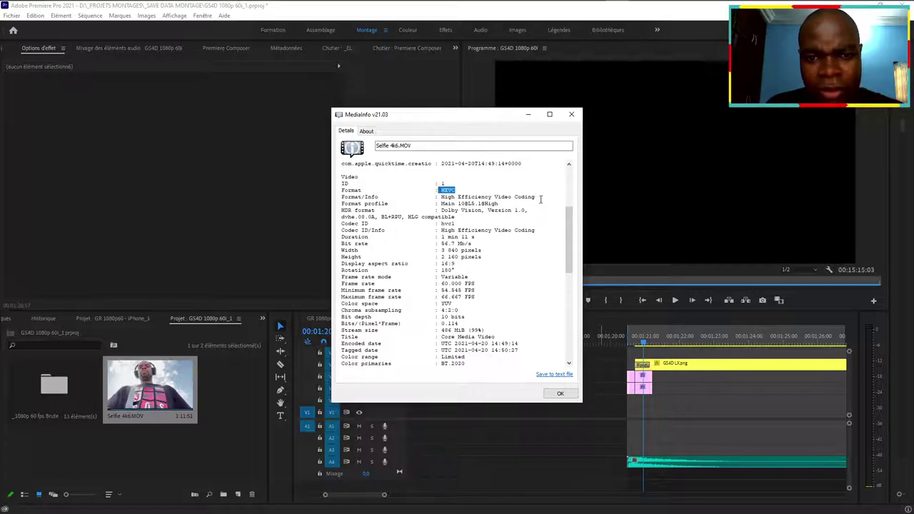
Highlight the Dolby Vision HDR format, 60.000 FPS frame rate, and 10-bit depth lines
left_click_drag(530, 210, 460, 211)
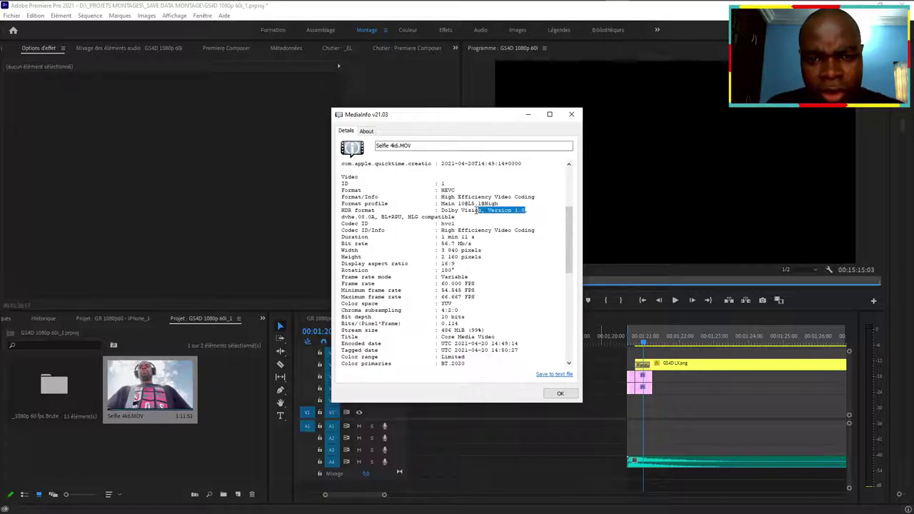
left_click_drag(533, 211, 449, 211)
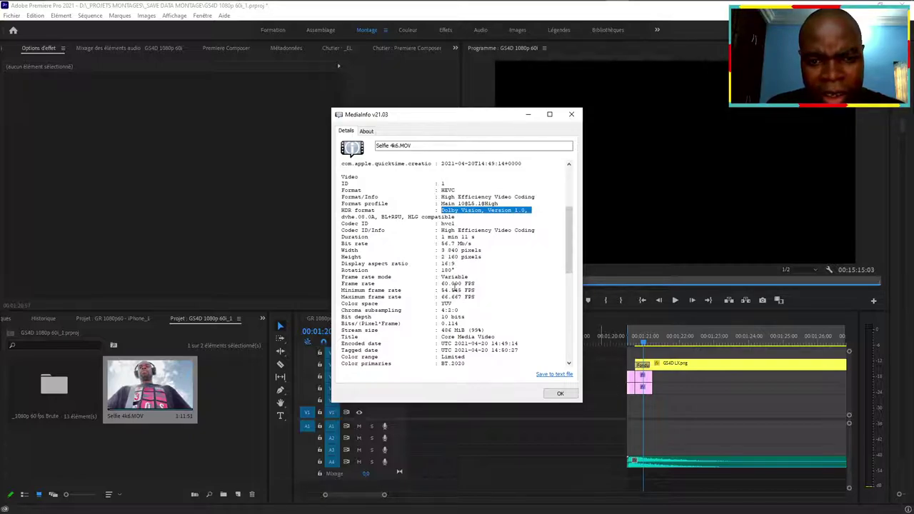
left_click_drag(483, 283, 444, 283)
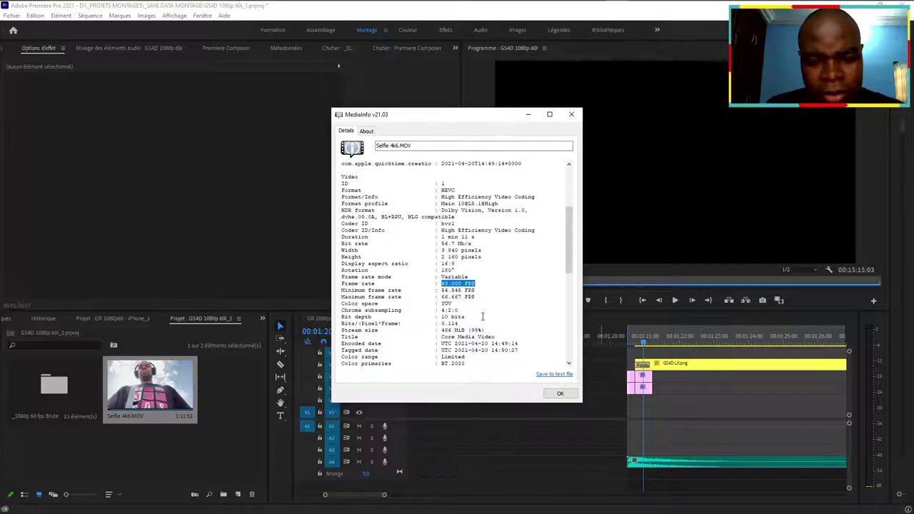
left_click_drag(464, 317, 344, 317)
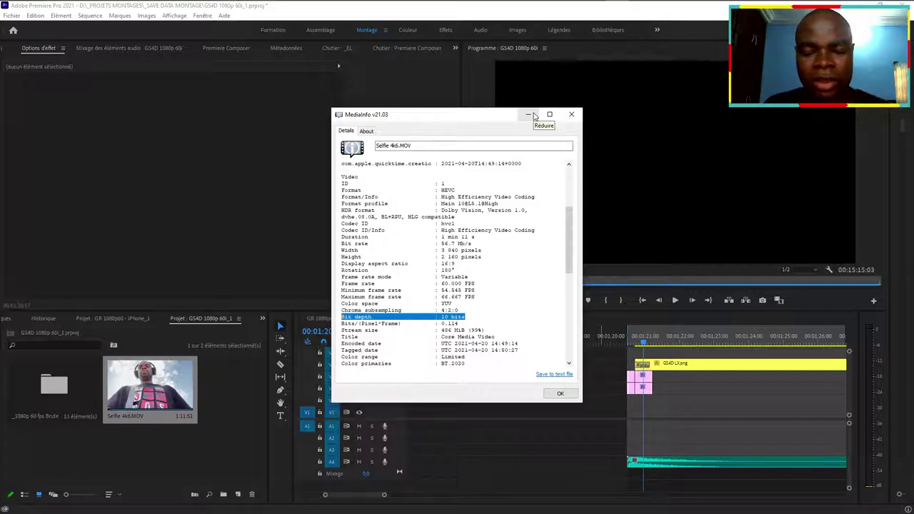
Highlight the BT.2020 colour primaries line, then close MediaInfo
left_click(534, 116)
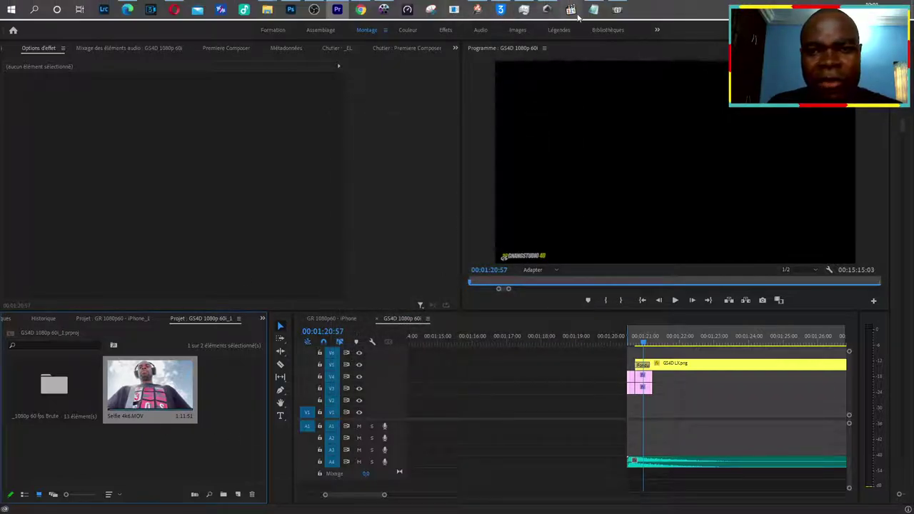
left_click(574, 11)
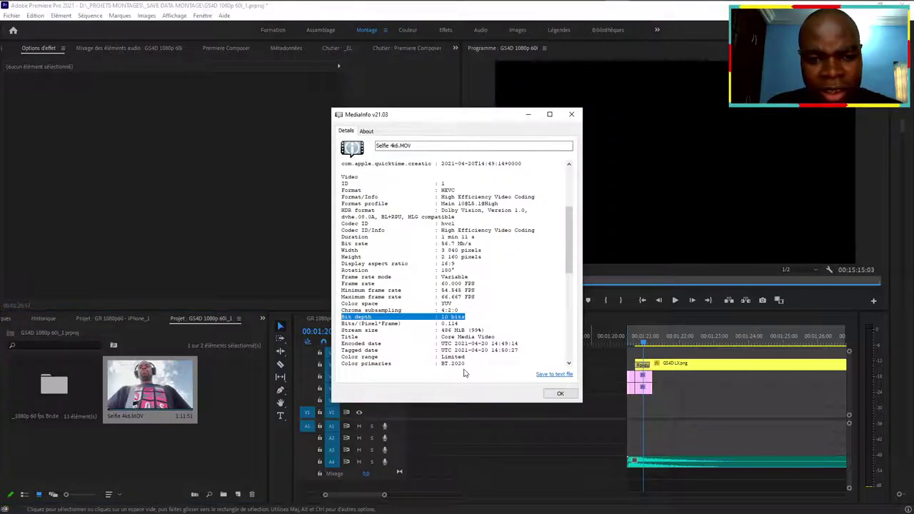
left_click_drag(466, 364, 339, 363)
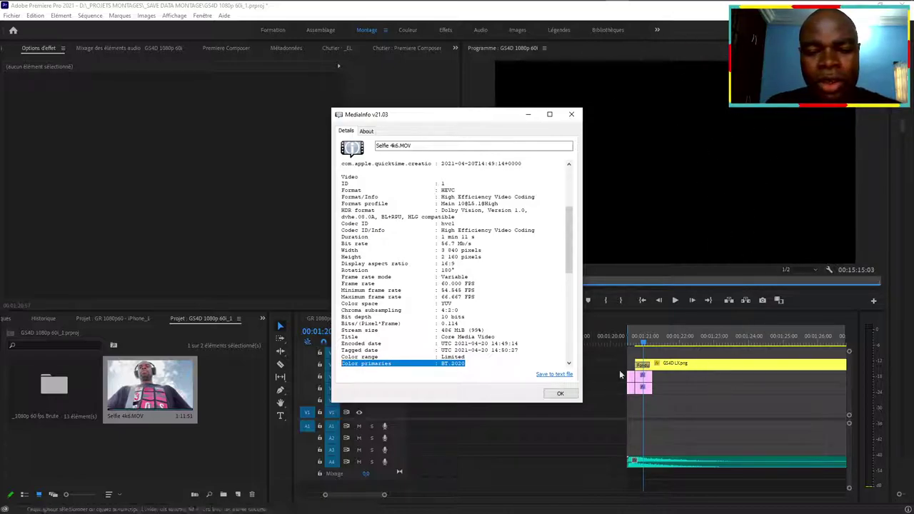
mouse_move(603, 7)
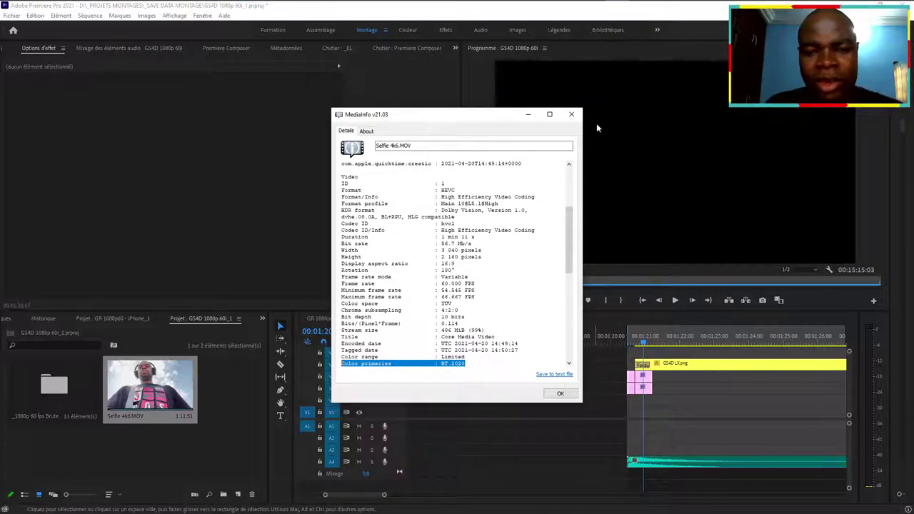
left_click(571, 114)
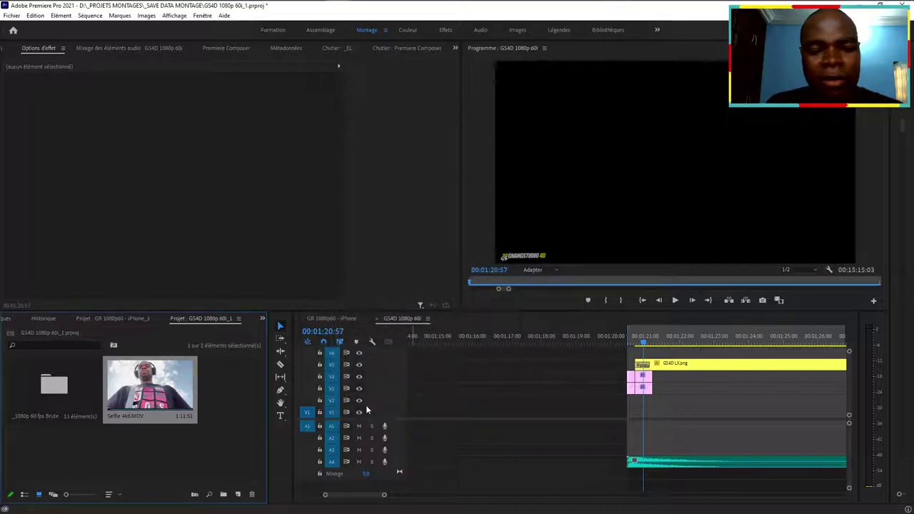
Deselect the Selfie clip and bring up the GS4D 1080p 60i sequence settings
left_click(228, 402)
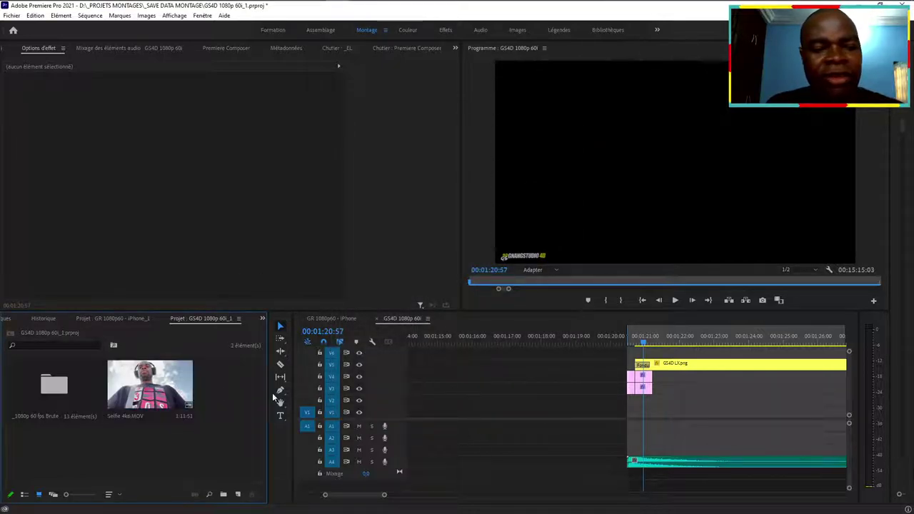
left_click(92, 16)
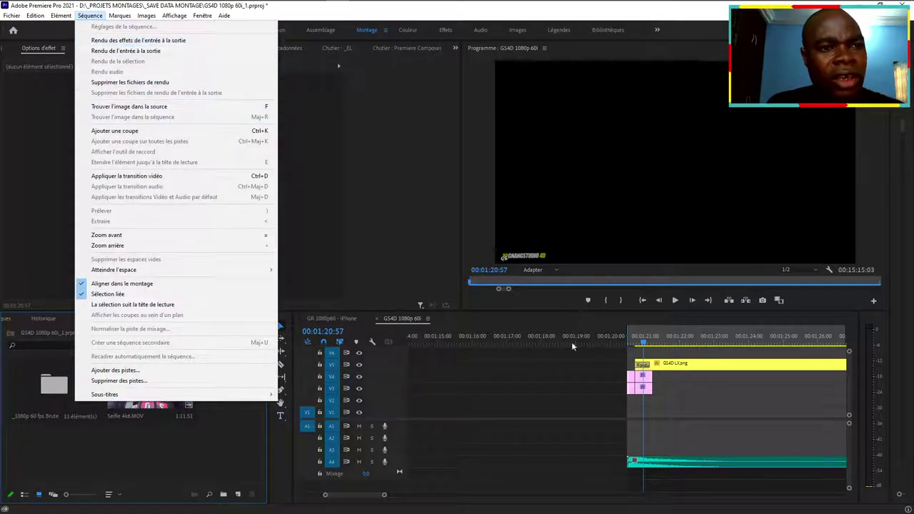
left_click(720, 377)
left_click(90, 16)
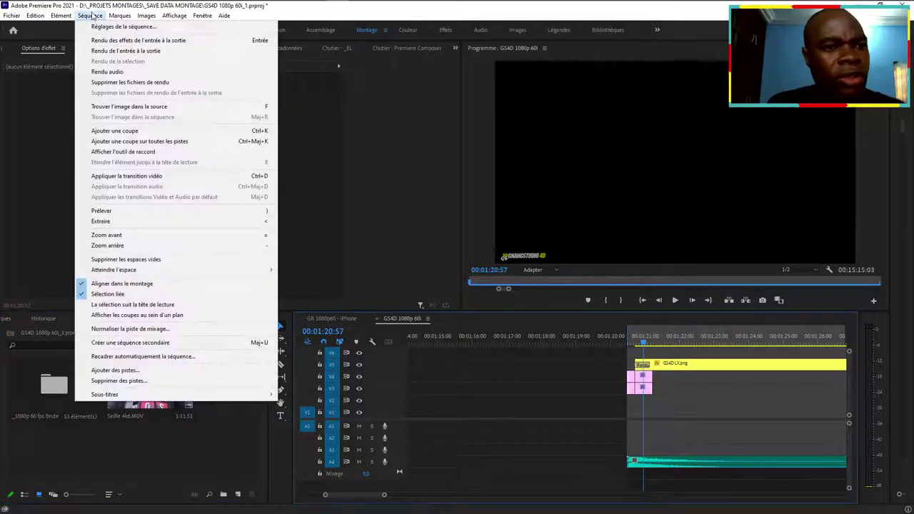
left_click(121, 28)
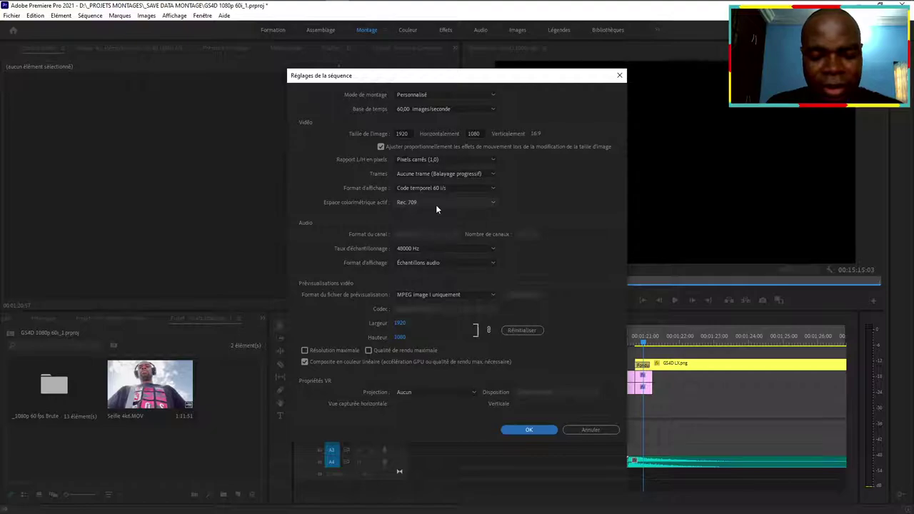
Set the working colour space to Rec. 2100 HLG and apply, accepting preview deletion
left_click(437, 205)
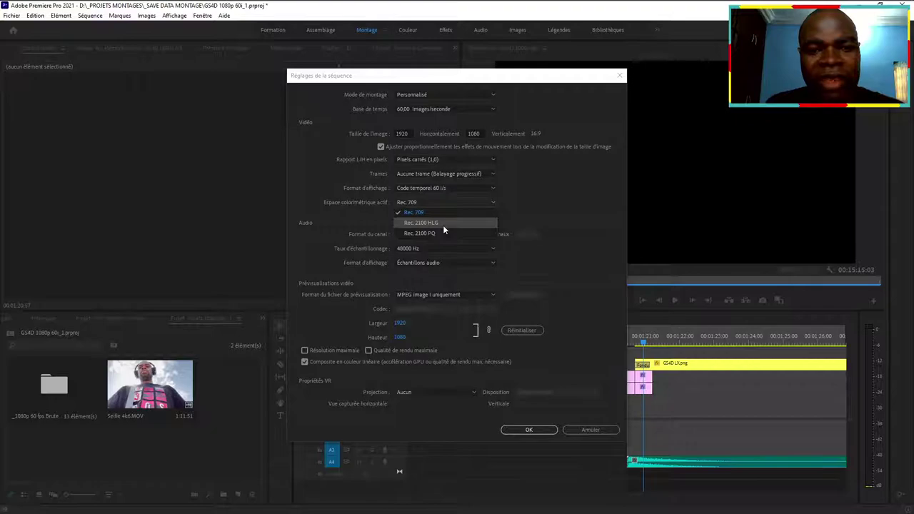
left_click(442, 224)
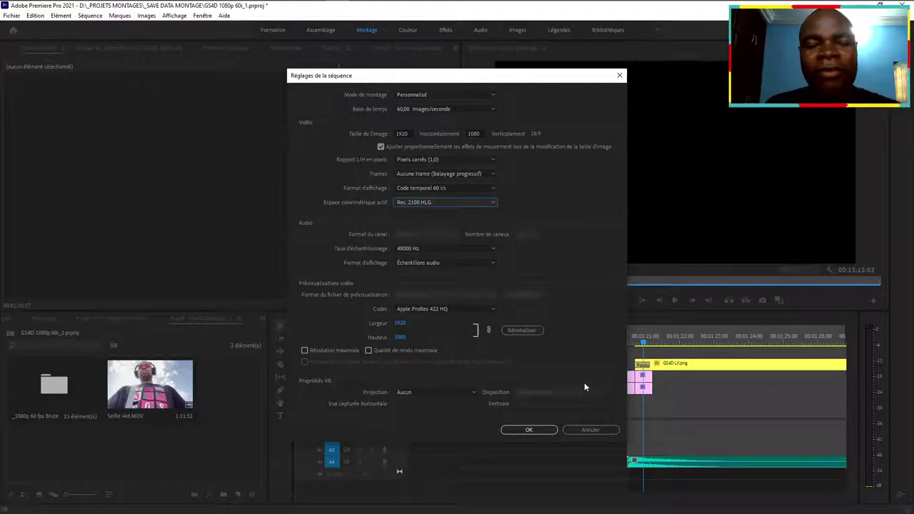
left_click(547, 432)
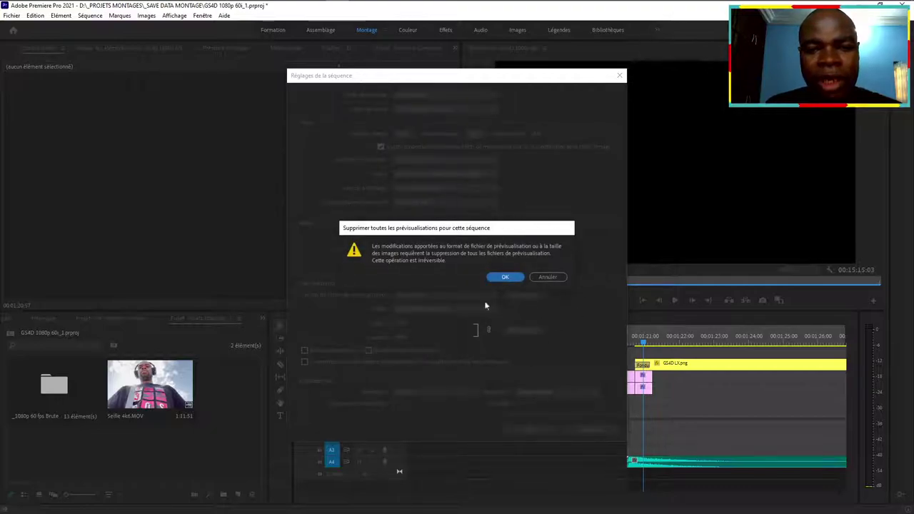
left_click(511, 280)
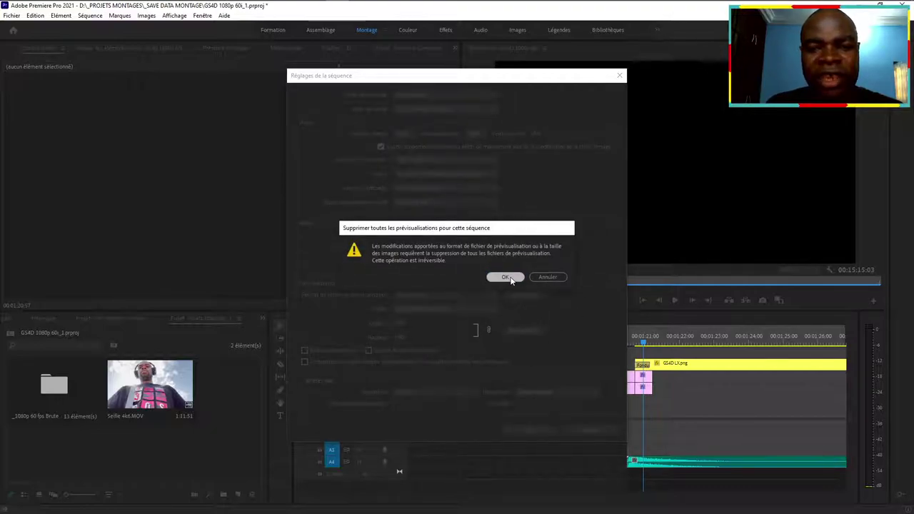
left_click(632, 341)
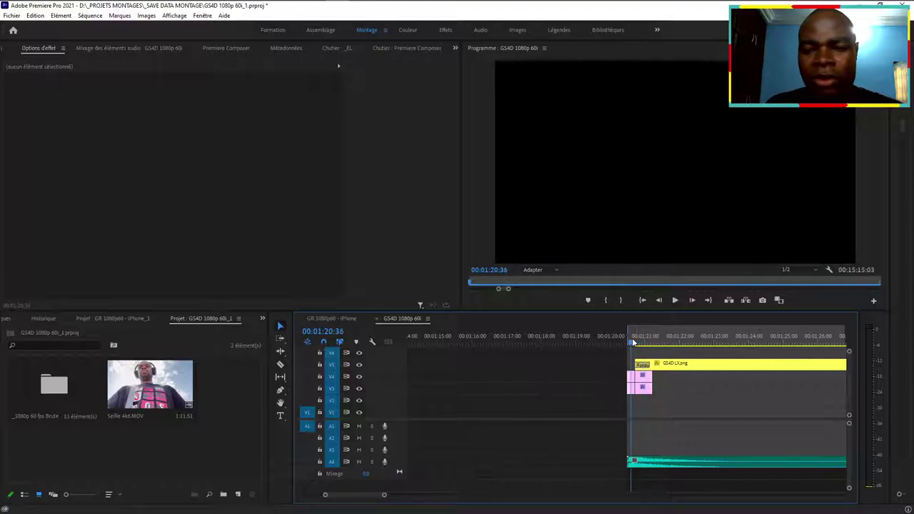
Play the sequence briefly, glance over the PICO and XI folder windows, then return to the Premiere timeline
key("space")
key("space")
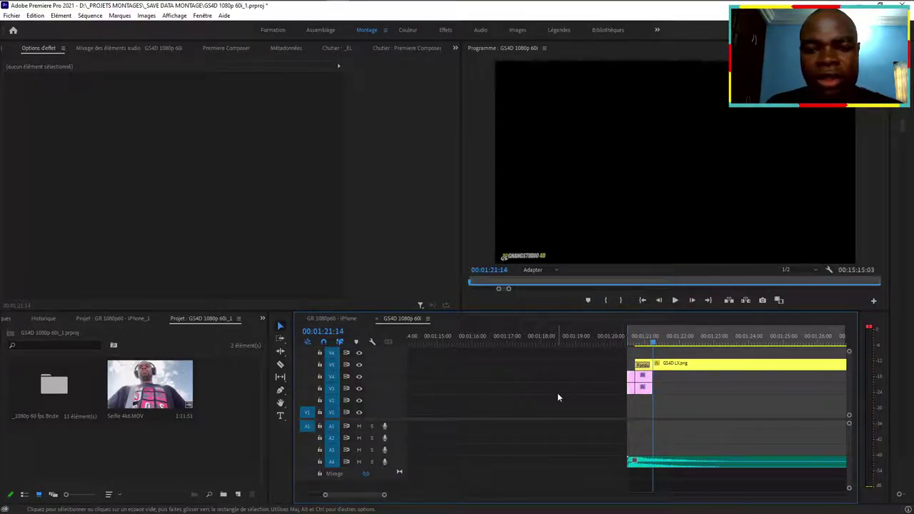
mouse_move(254, 14)
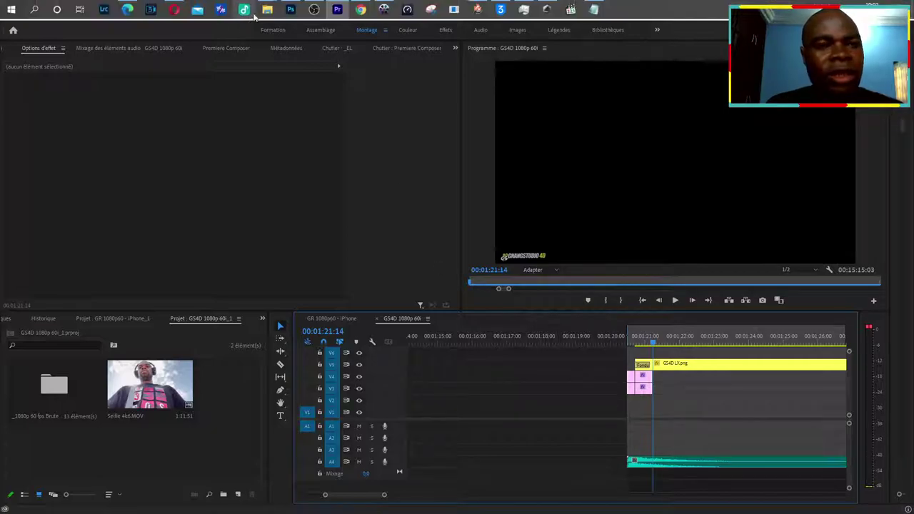
mouse_move(683, 66)
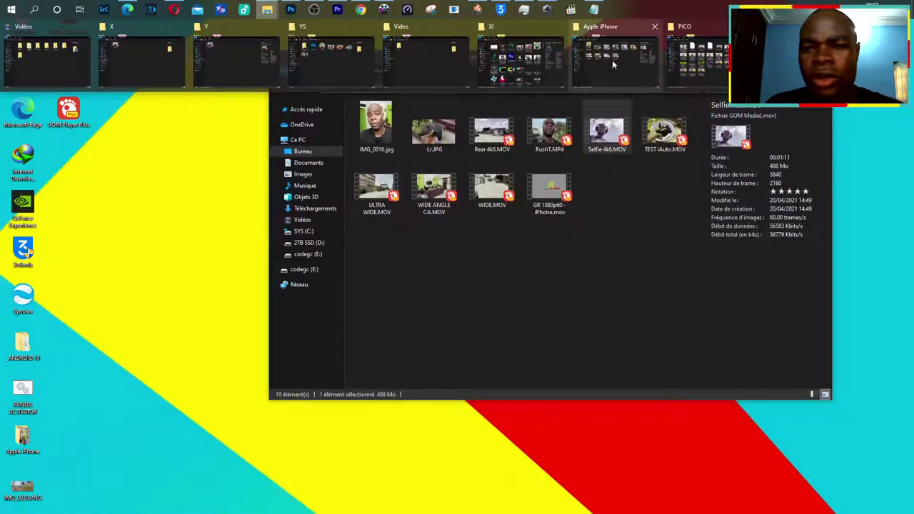
mouse_move(558, 66)
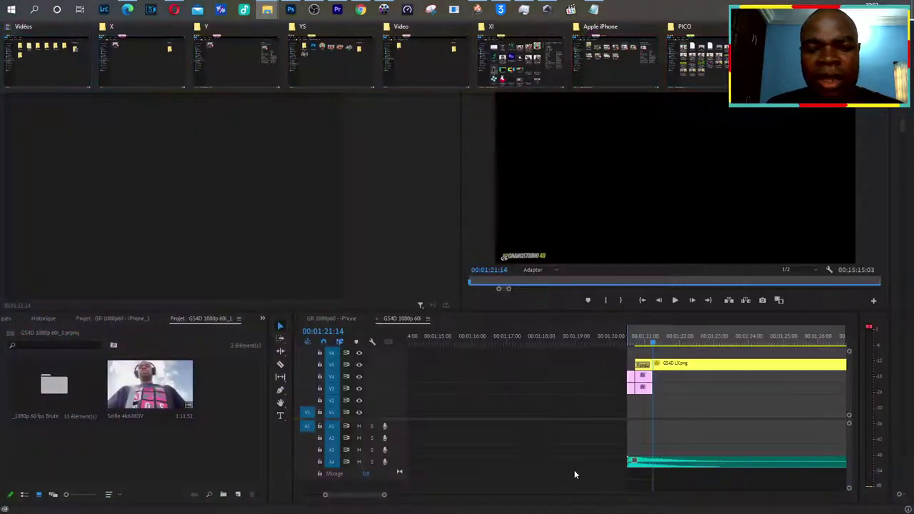
left_click(573, 465)
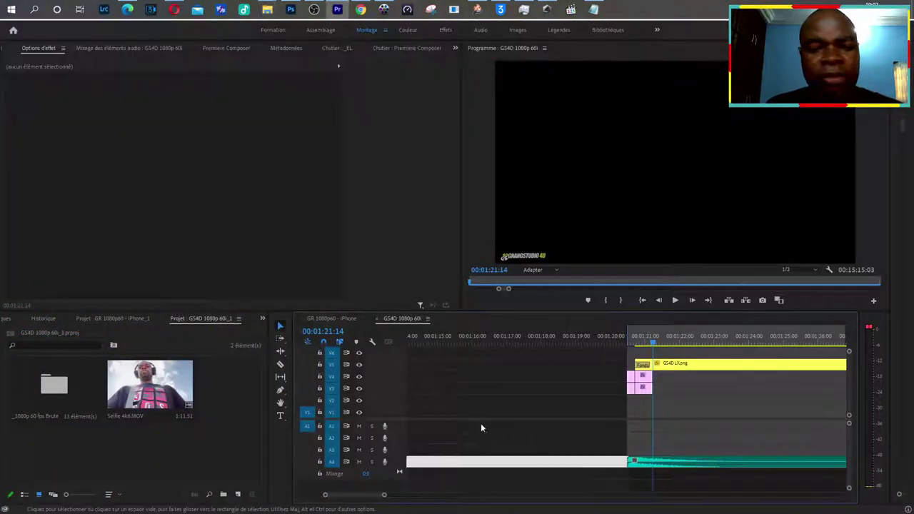
In Réglages de la séquence, set Espace colorimétrique actif to Rec. 709 and confirm
left_click(90, 15)
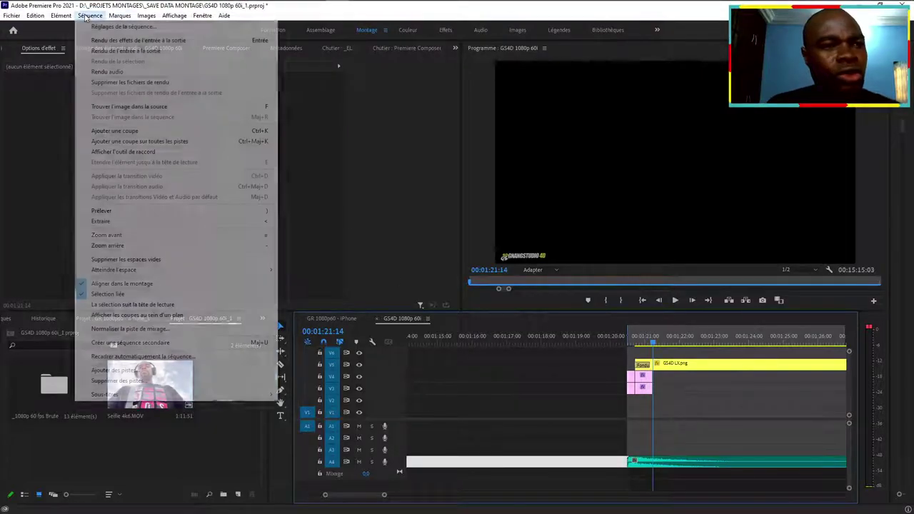
left_click(118, 27)
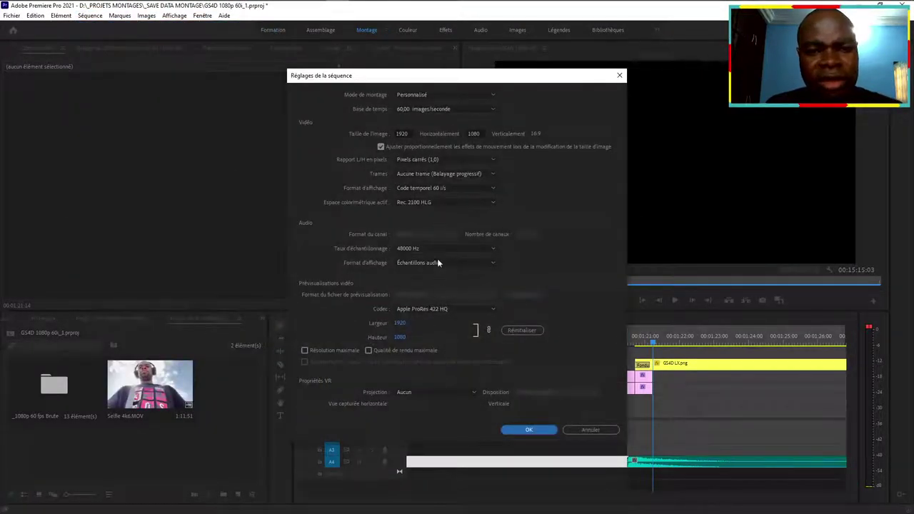
left_click(428, 200)
left_click(423, 206)
left_click(424, 206)
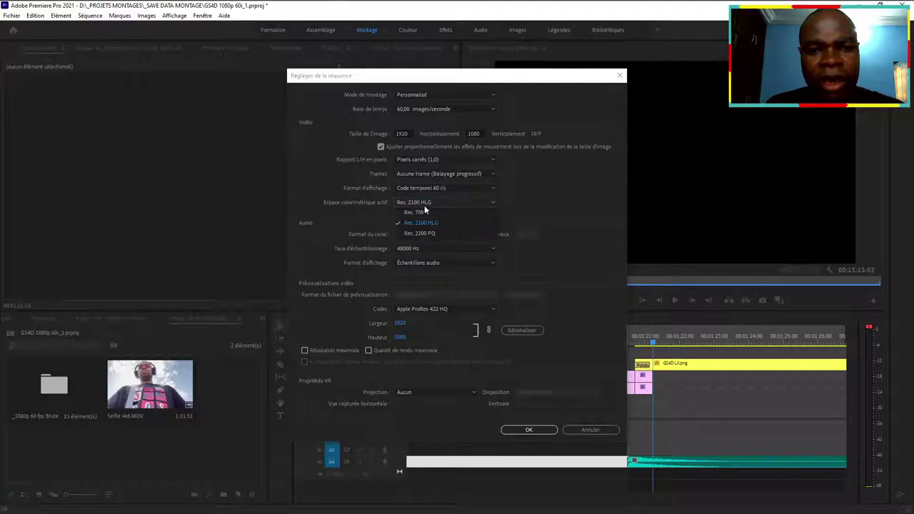
left_click(426, 216)
left_click(539, 430)
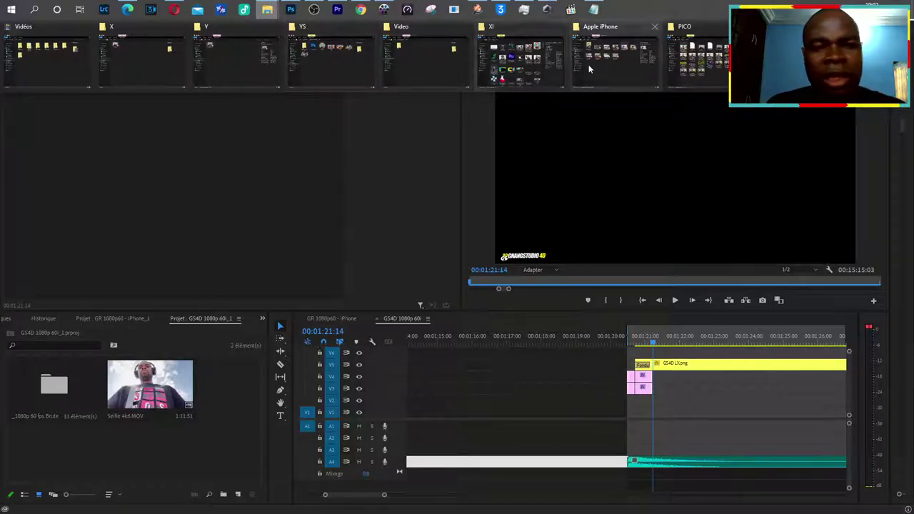
Drag dark-horse.jpg from the XI folder into the Premiere project bin, then minimize Explorer
mouse_move(533, 65)
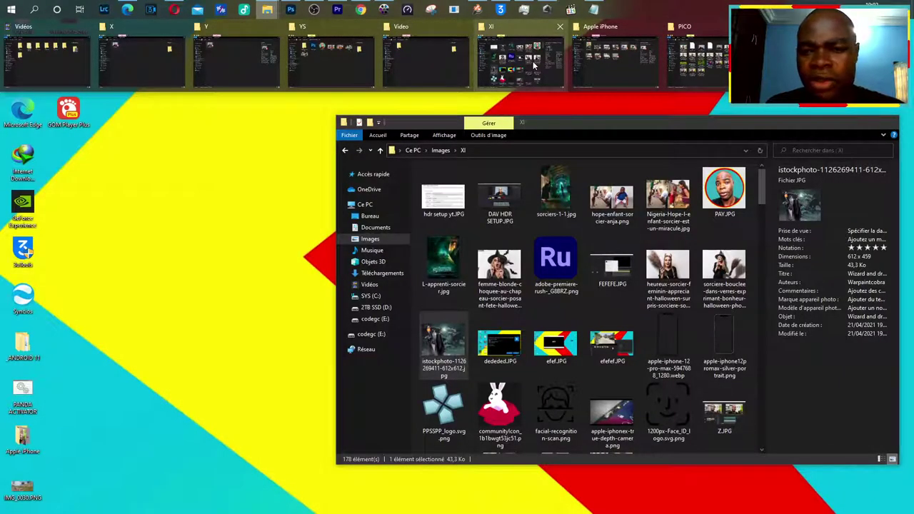
left_click(533, 65)
scroll(748, 365, "down", 5)
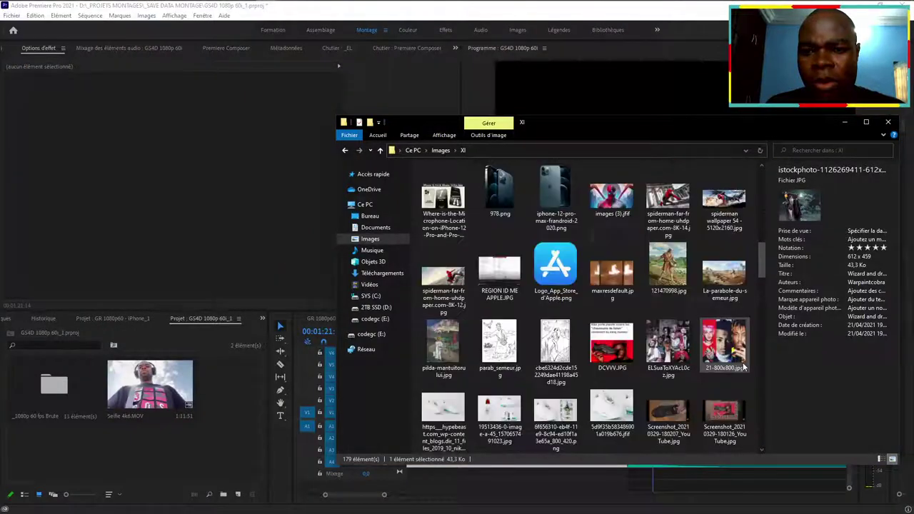
scroll(742, 368, "down", 5)
scroll(743, 368, "down", 3)
scroll(743, 367, "down", 3)
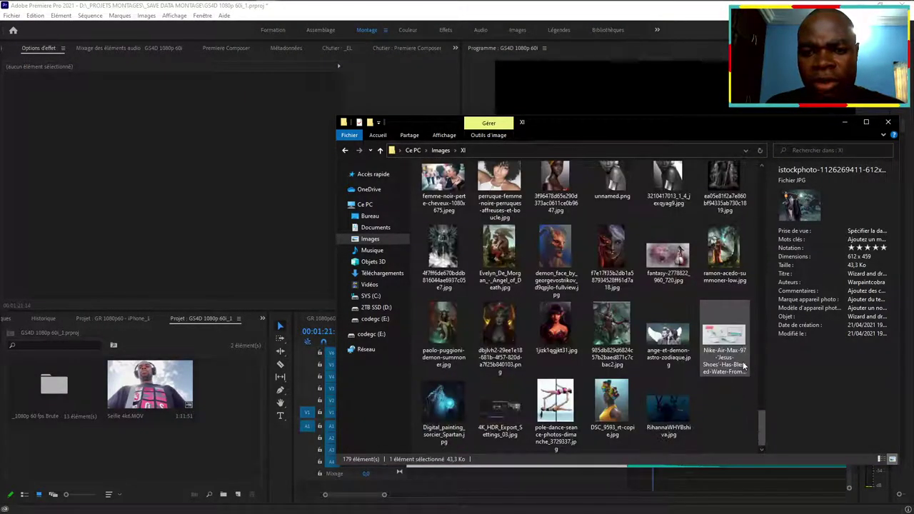
scroll(742, 368, "down", 3)
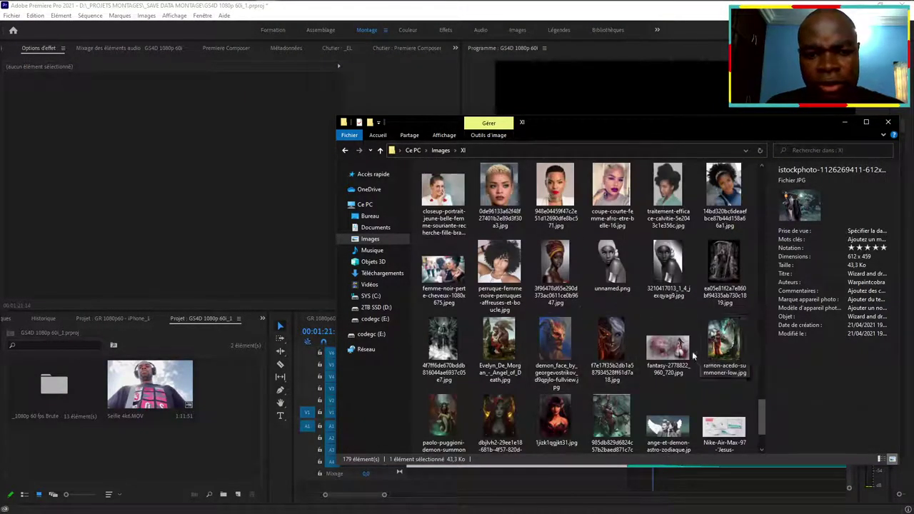
scroll(760, 426, "up", 2)
scroll(761, 426, "up", 3)
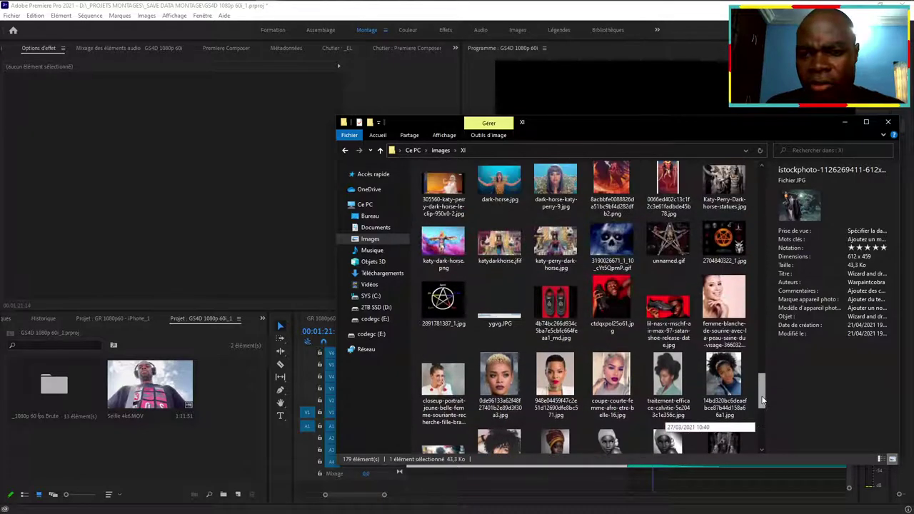
mouse_move(499, 182)
left_mouse_down()
mouse_move(341, 385)
mouse_move(252, 430)
left_mouse_up()
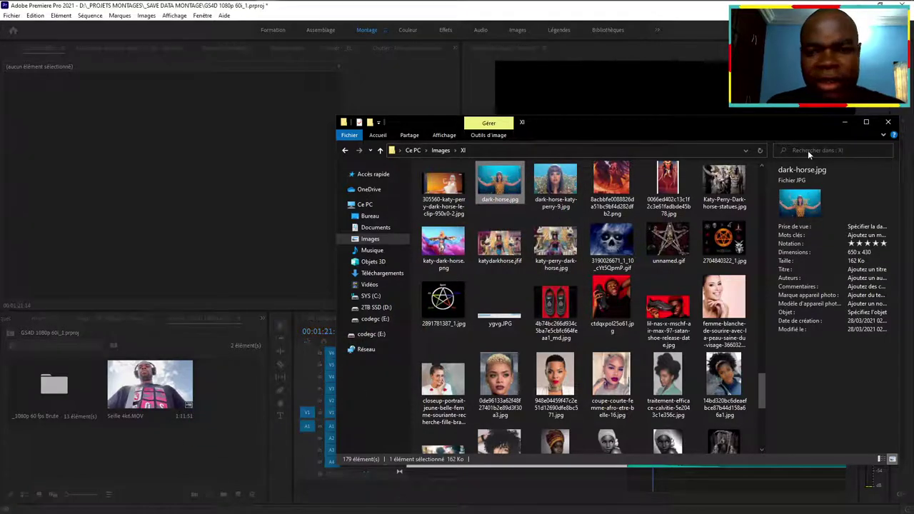
left_click(844, 122)
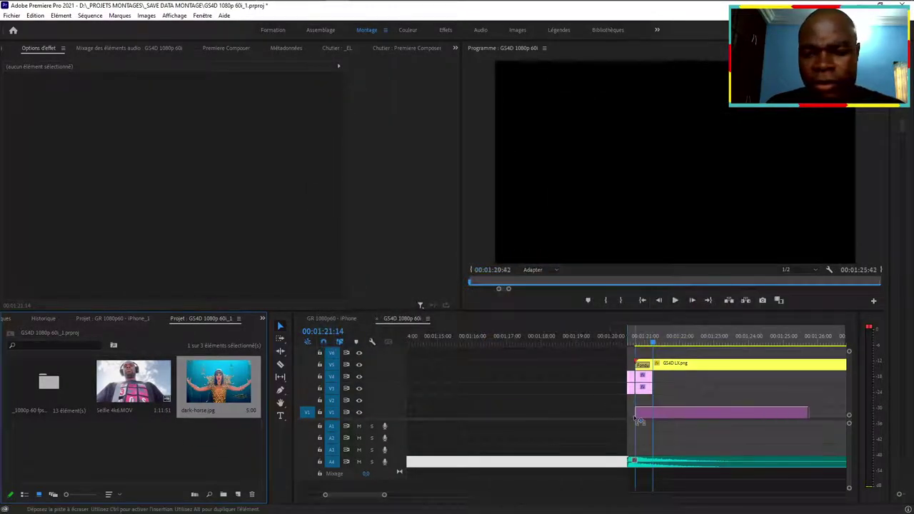
Drop dark-horse.jpg on V1 at the playhead, scale it to 301.6, and shift it earlier onto V2
left_click_drag(218, 382, 684, 412)
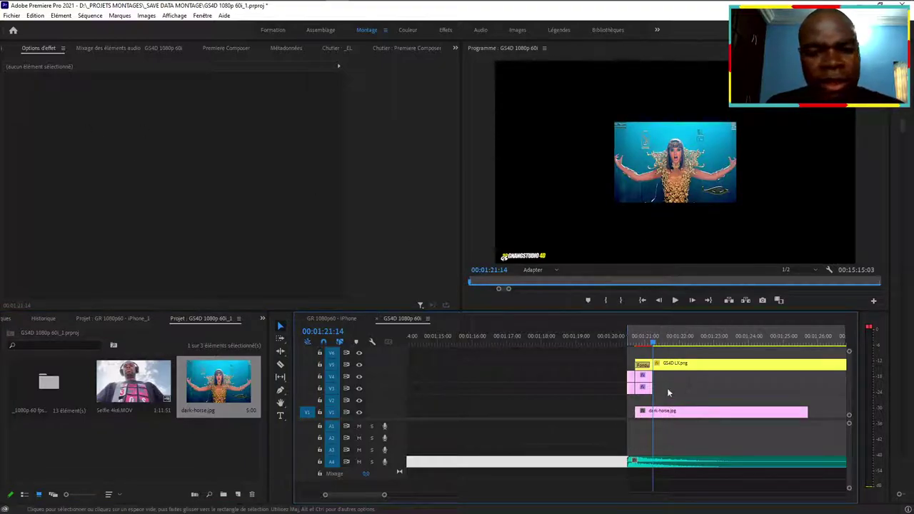
left_click(719, 413)
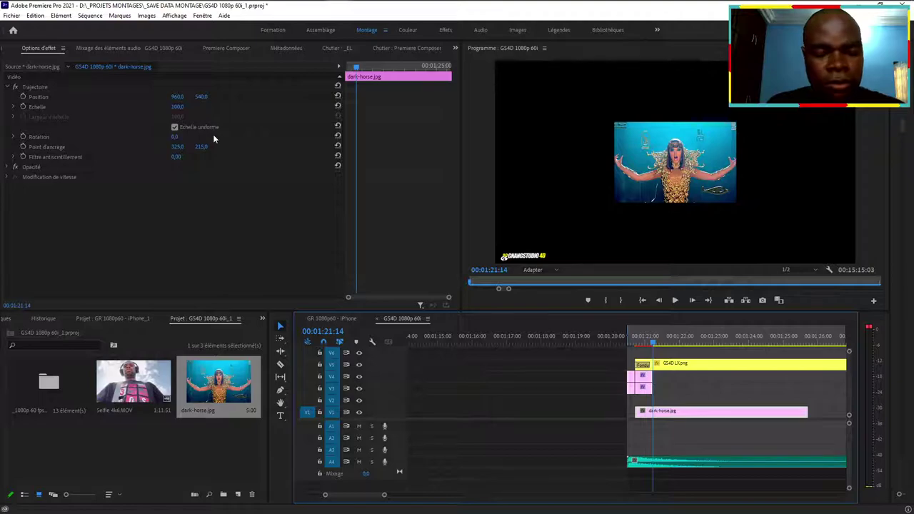
left_click(707, 133)
left_click_drag(735, 123, 860, 59)
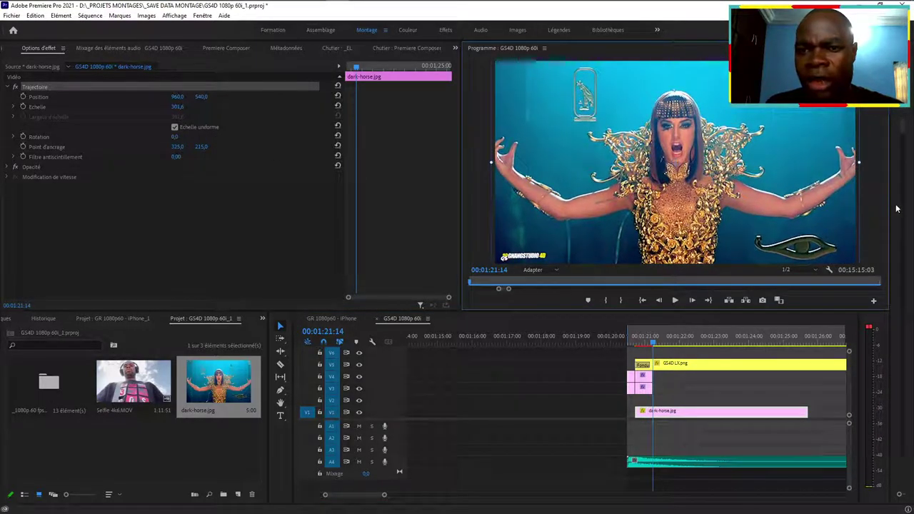
left_click(875, 160)
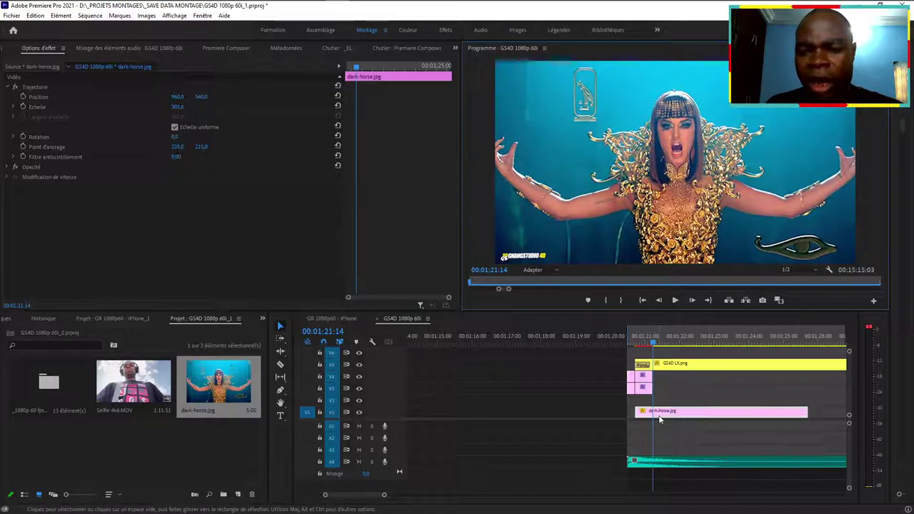
mouse_move(662, 412)
left_mouse_down()
mouse_move(646, 414)
mouse_move(662, 401)
left_mouse_up()
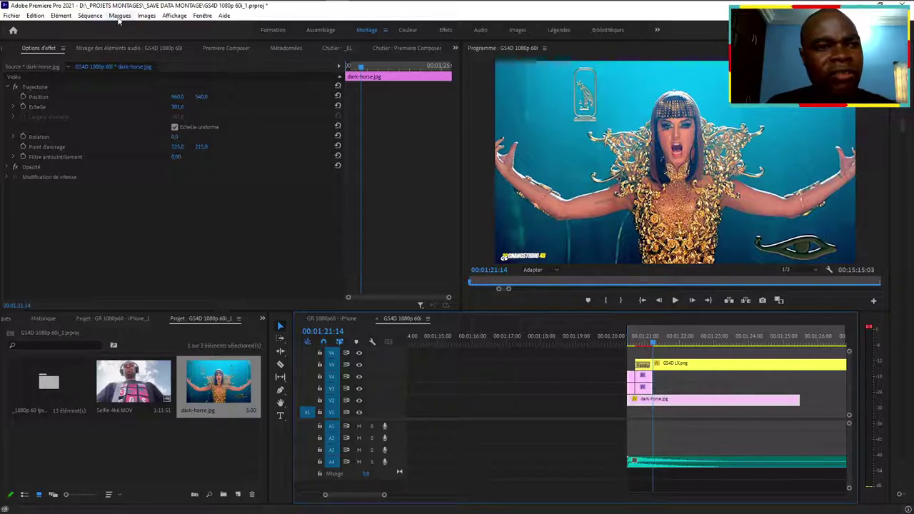
Switch Espace colorimétrique actif back to Rec. 2100 HLG in the sequence settings and apply
left_click(90, 15)
left_click(121, 26)
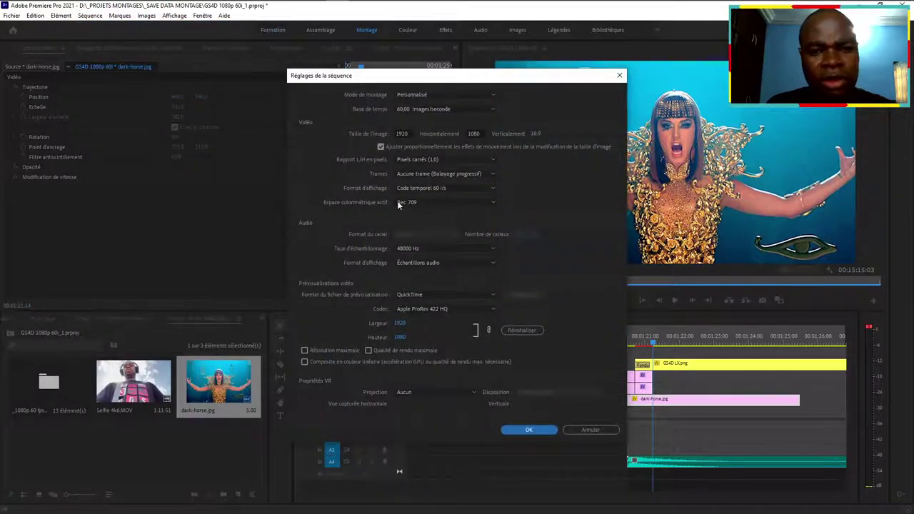
left_click(431, 203)
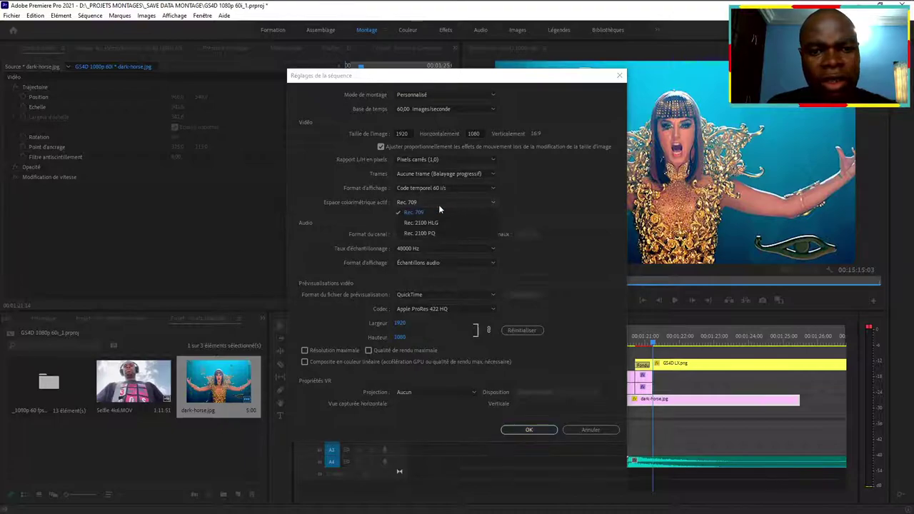
left_click(432, 223)
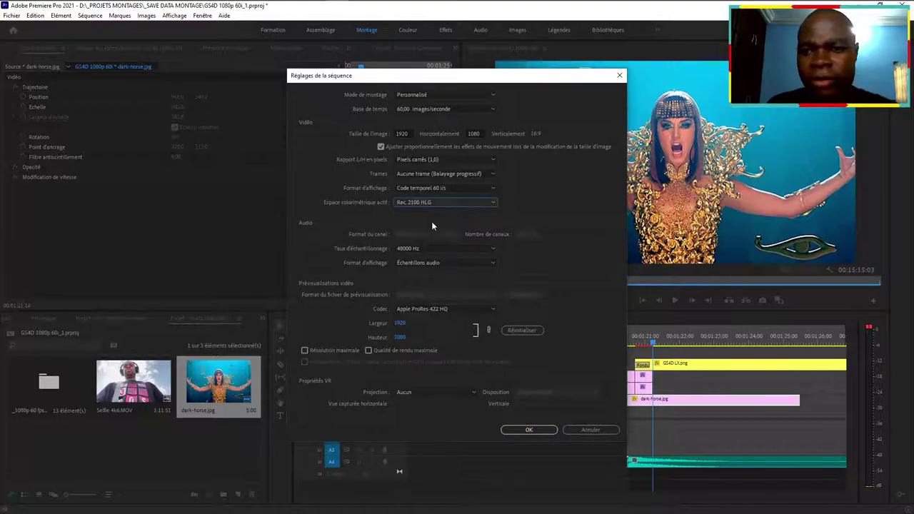
mouse_move(522, 79)
left_mouse_down()
mouse_move(422, 87)
mouse_move(369, 63)
left_mouse_up()
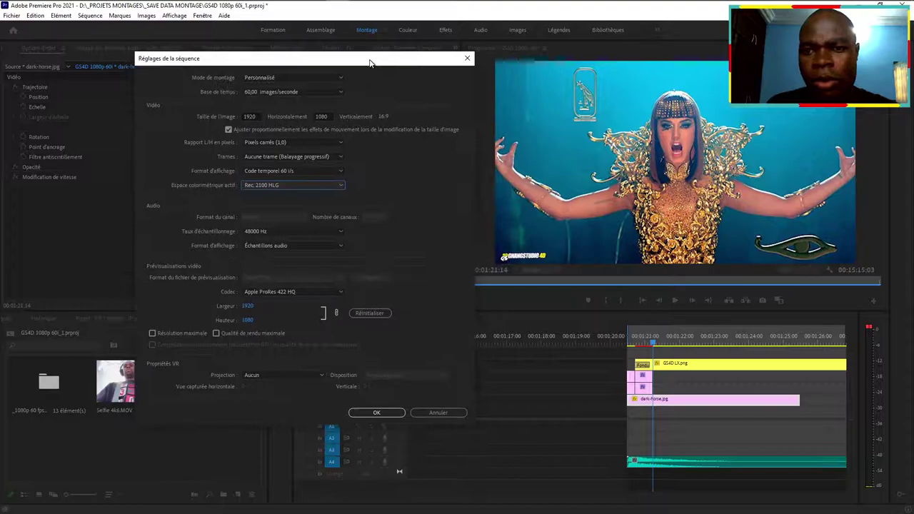
left_click(394, 412)
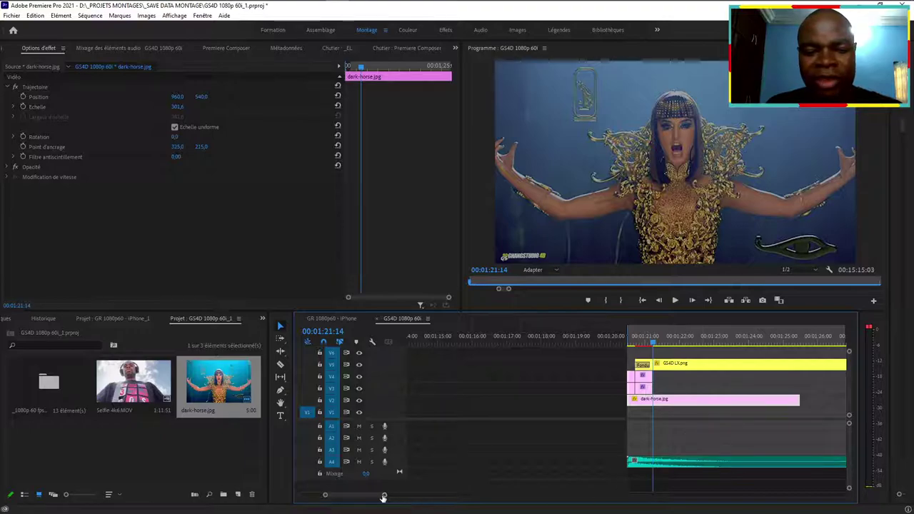
left_click_drag(384, 494, 393, 494)
Lengthen the dark-horse.jpg still on V2 and drop Selfie 4k6.MOV onto V1/A1 after it
left_click(544, 426)
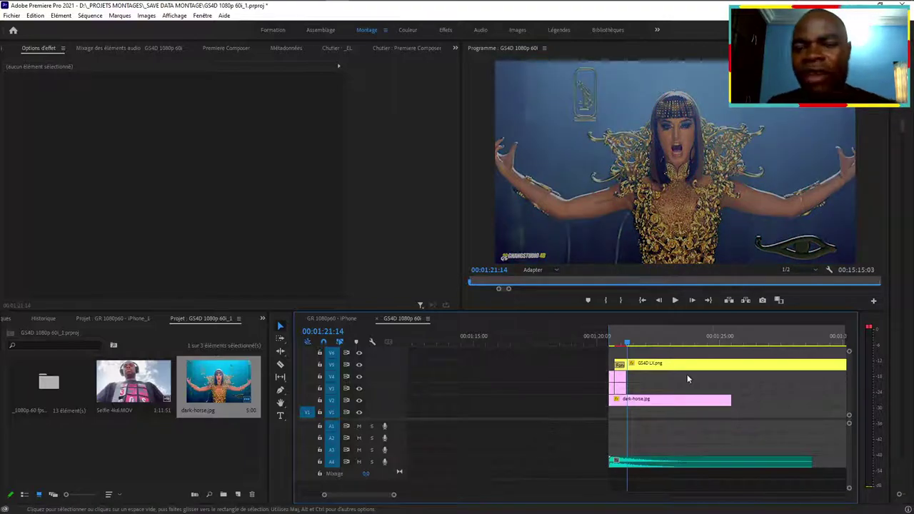
left_click(683, 403)
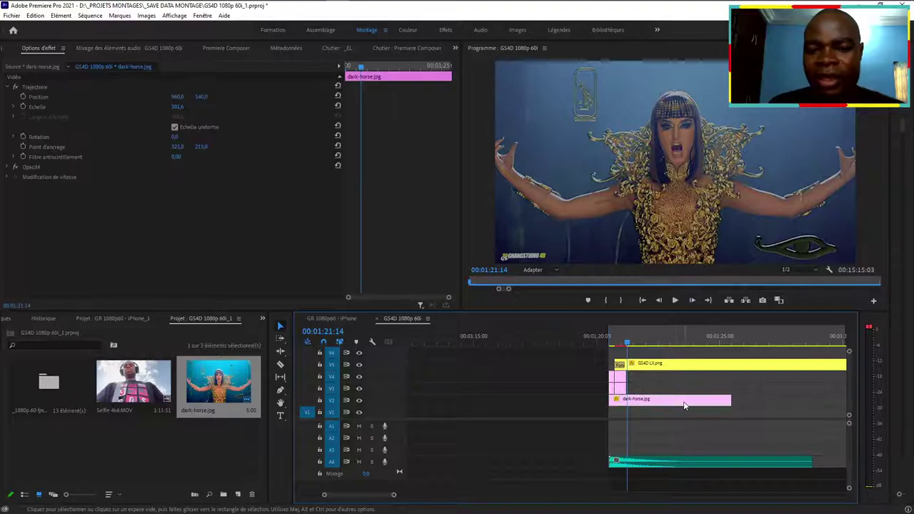
left_click_drag(728, 401, 765, 402)
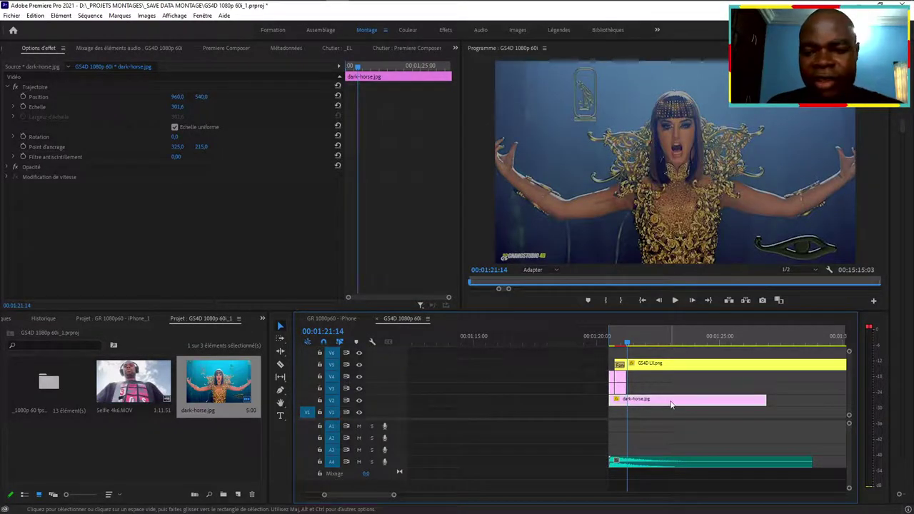
left_click_drag(99, 394, 794, 411)
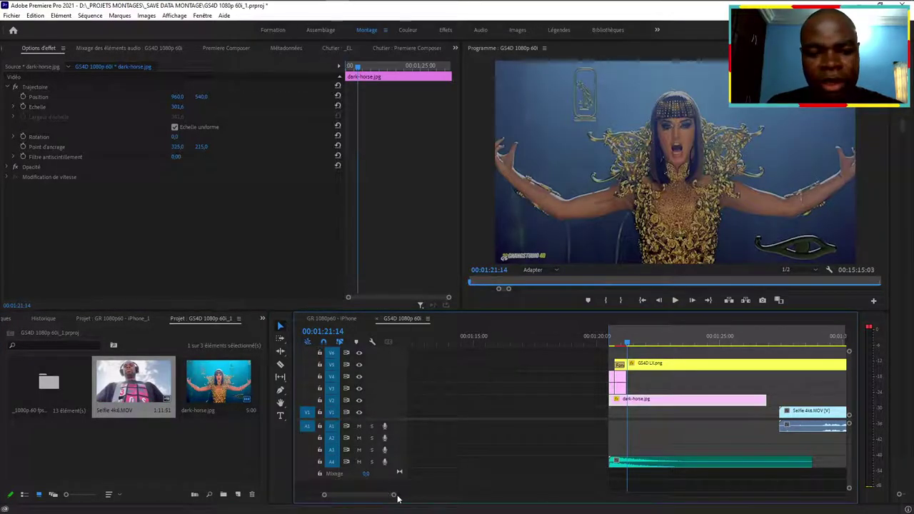
Undo the selfie placement and extension, then place Selfie 4k6.MOV right after the shorter dark-horse.jpg
left_click(563, 399)
key("ctrl+z")
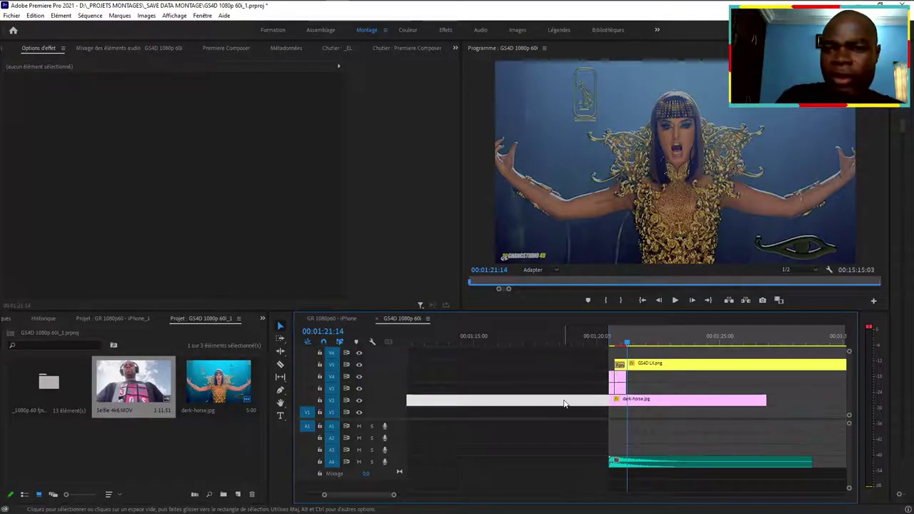
key("ctrl+z")
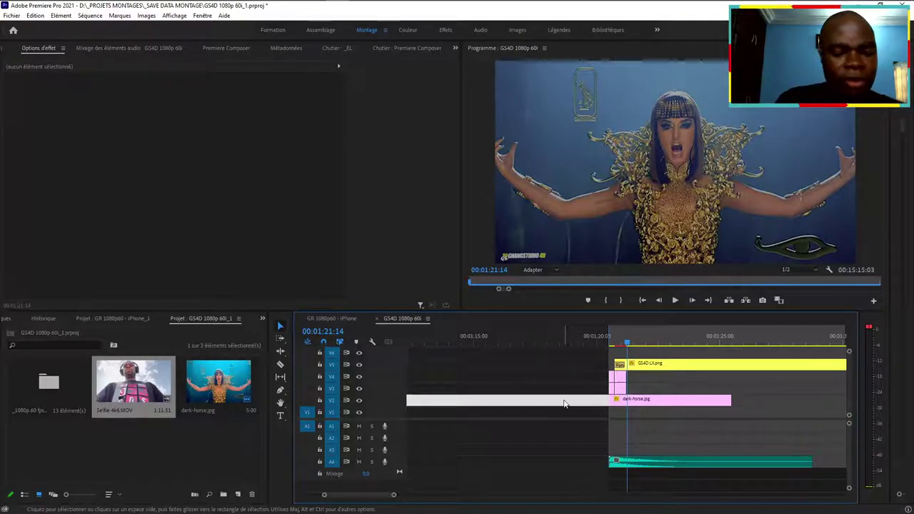
mouse_move(134, 386)
left_mouse_down()
mouse_move(751, 387)
mouse_move(749, 413)
left_mouse_up()
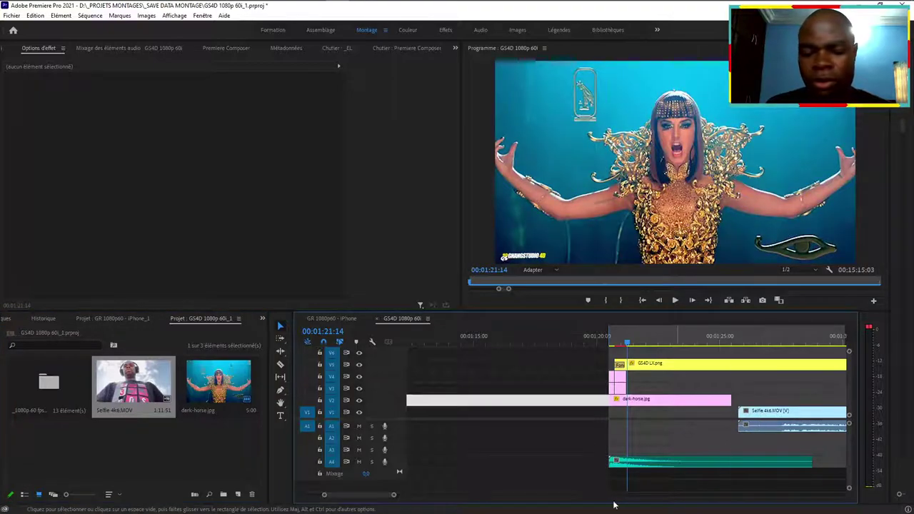
left_click_drag(394, 495, 454, 494)
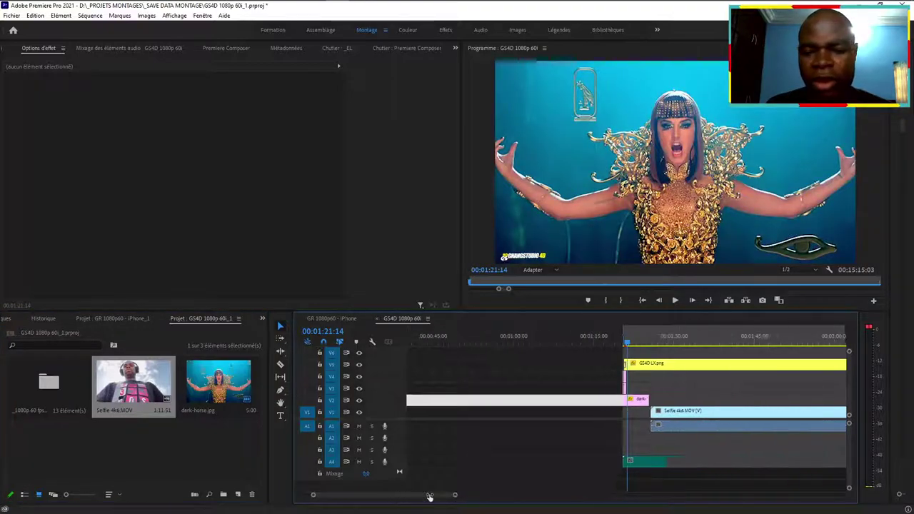
left_click(672, 342)
Set the Selfie 4k6.MOV clip's Echelle to 50 in Effect Controls
left_click(673, 413)
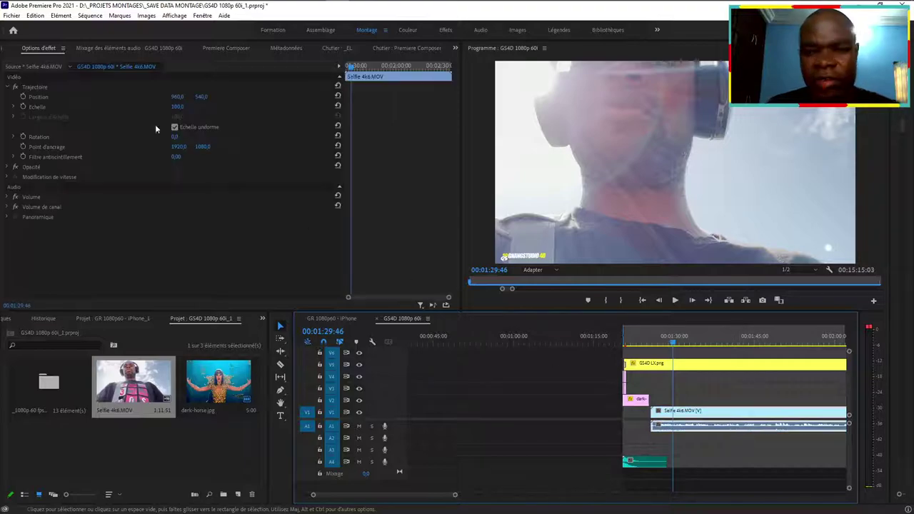
left_click(181, 106)
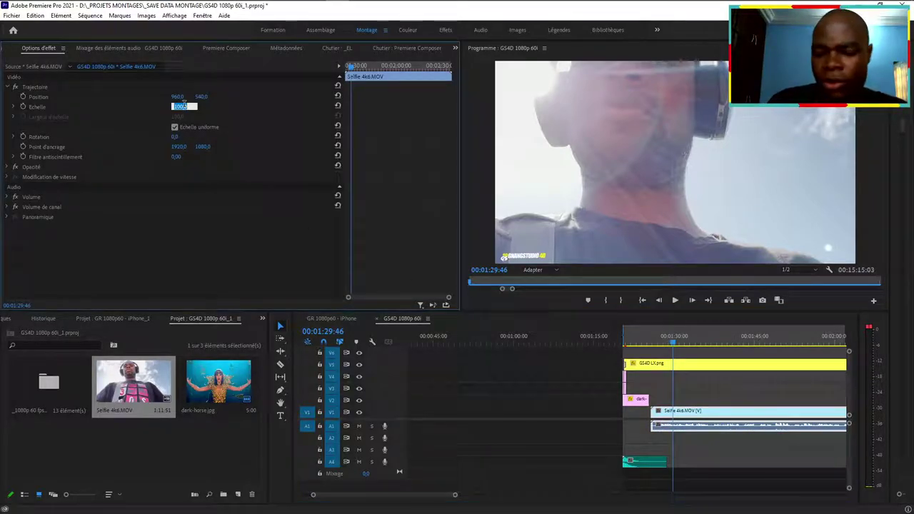
type("50")
key("Return")
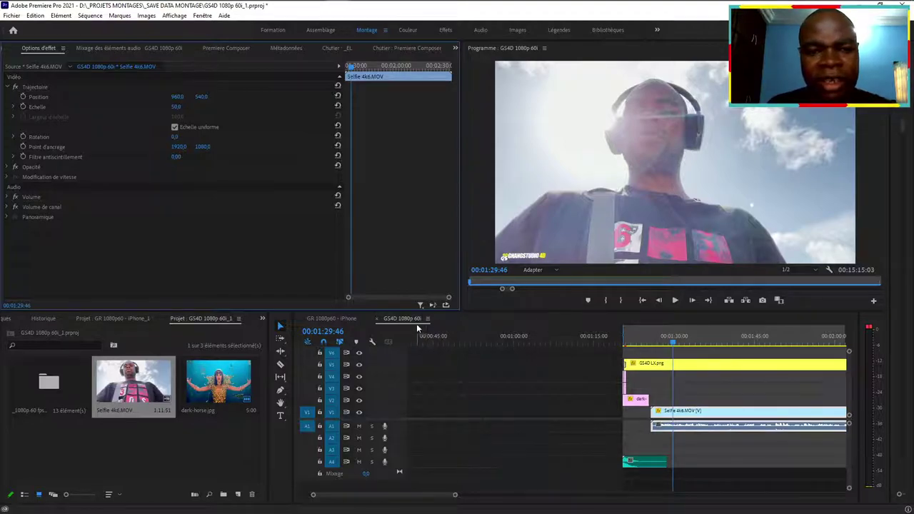
Scrub through the selfie footage to check the framing, ending back on dark-horse.jpg
left_click(698, 342)
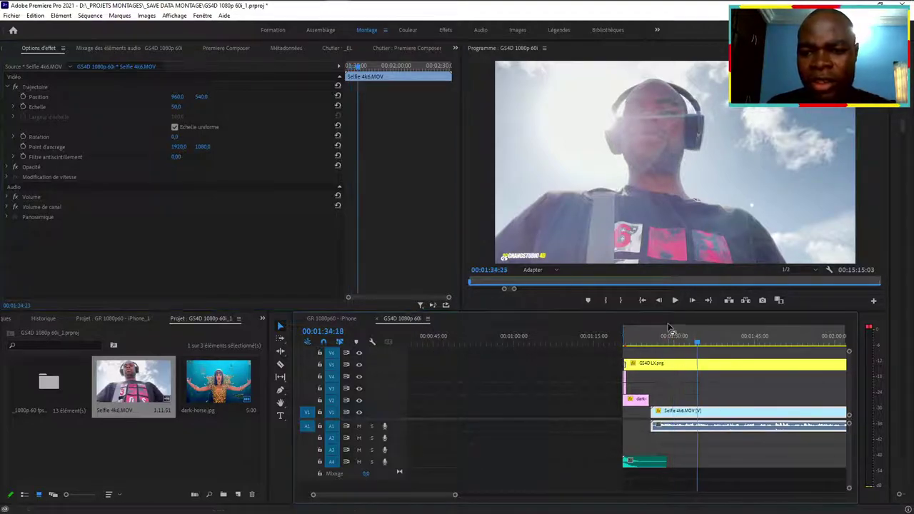
left_click_drag(697, 341, 786, 343)
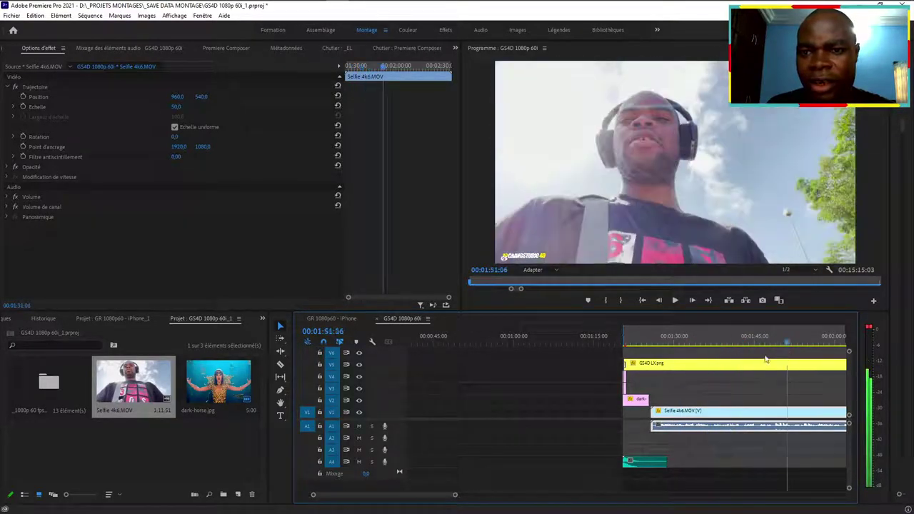
left_click(706, 343)
left_click(732, 342)
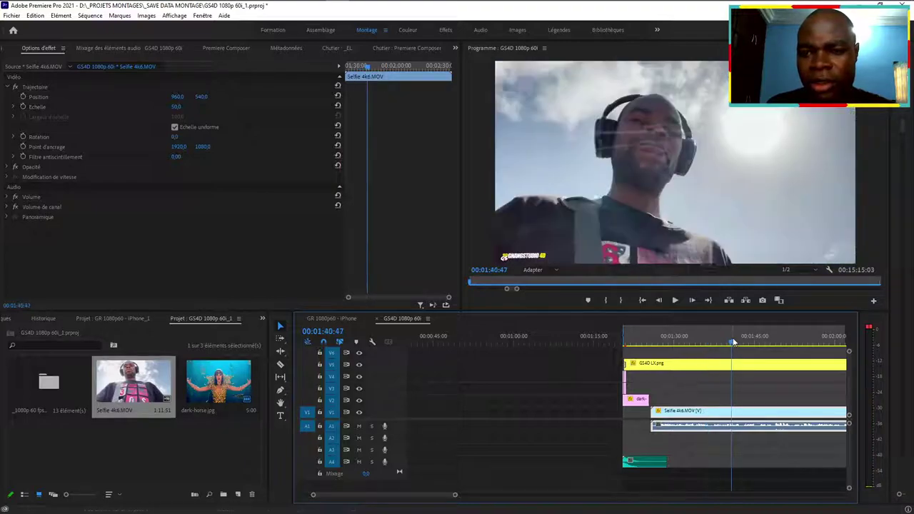
left_click(696, 343)
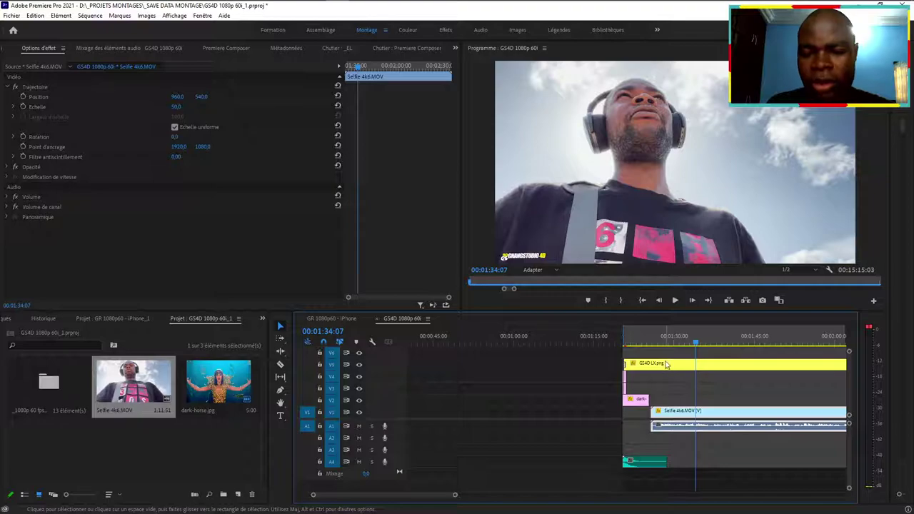
left_click(635, 342)
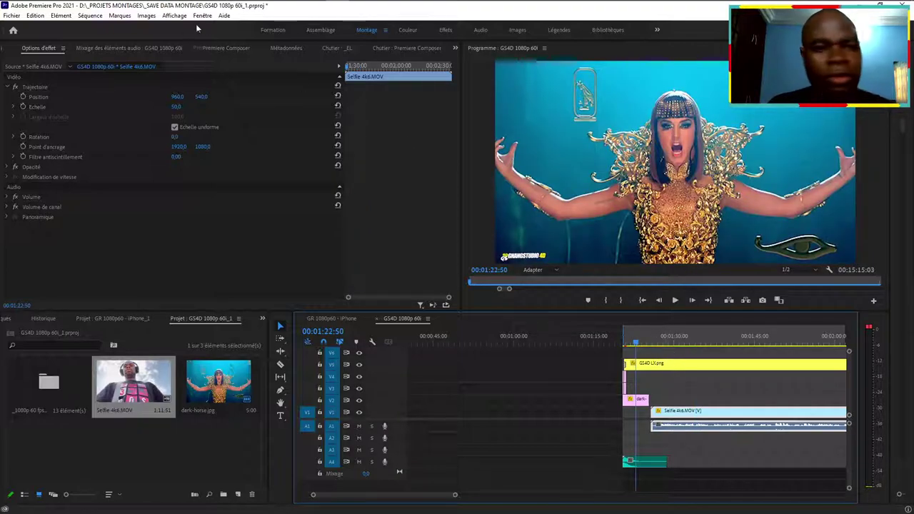
Choose Rec. 2100 HLG for Espace colorimétrique actif in Réglages de la séquence and click OK
left_click(90, 16)
left_click(87, 17)
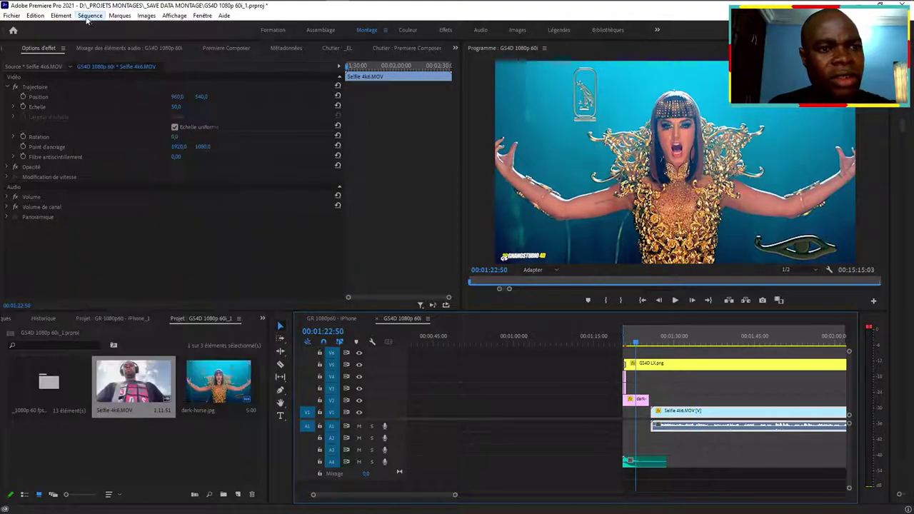
left_click(90, 16)
left_click(107, 24)
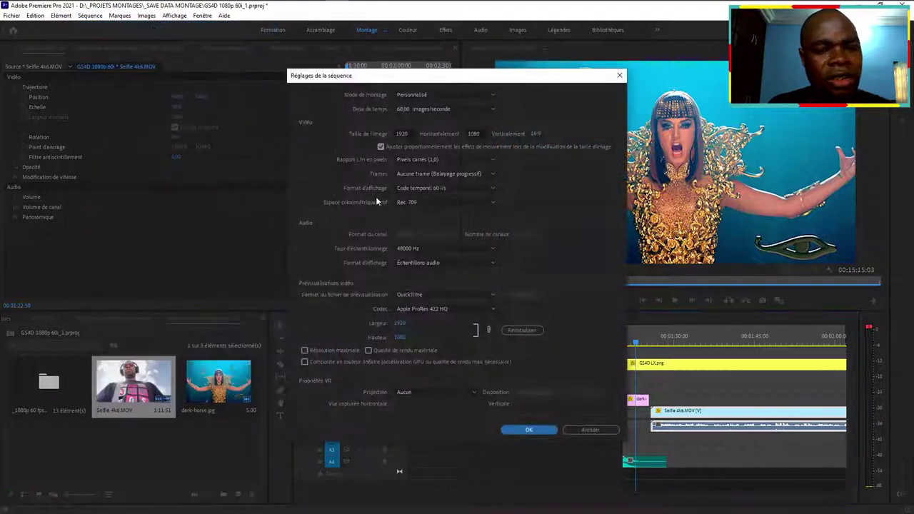
left_click(414, 204)
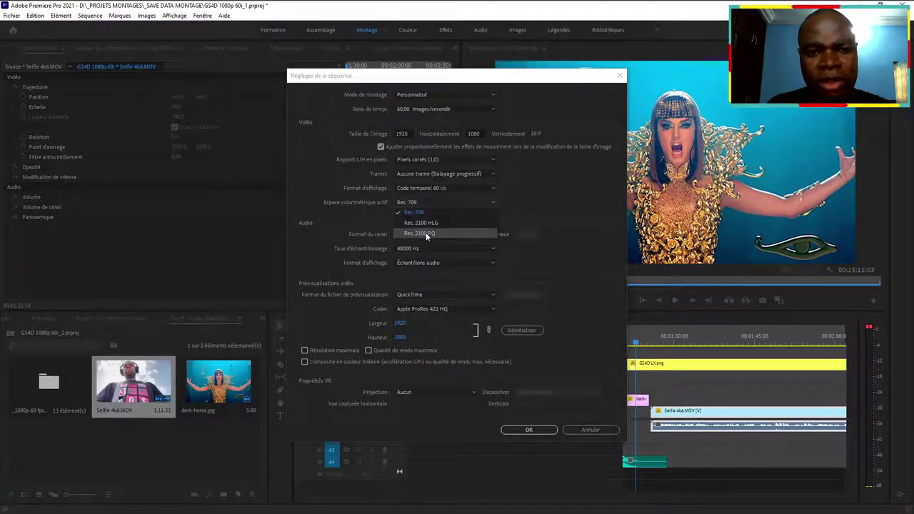
left_click(428, 223)
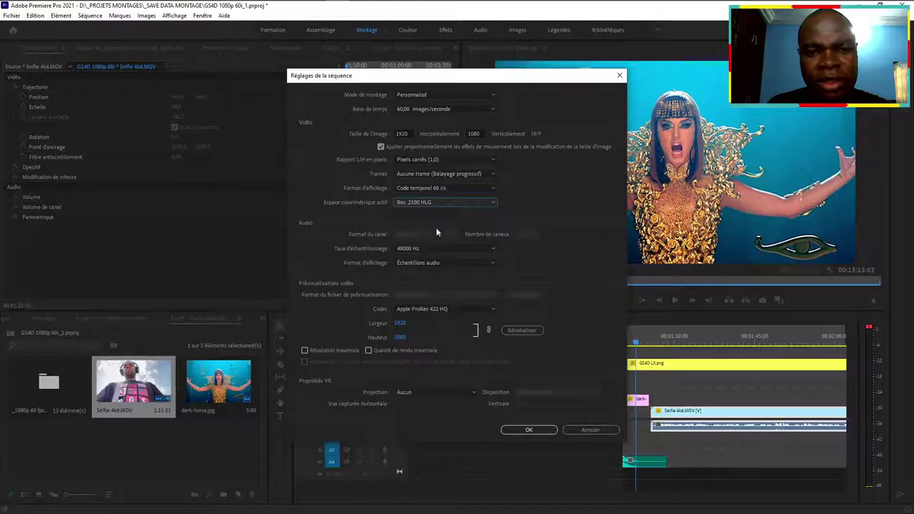
left_click(532, 430)
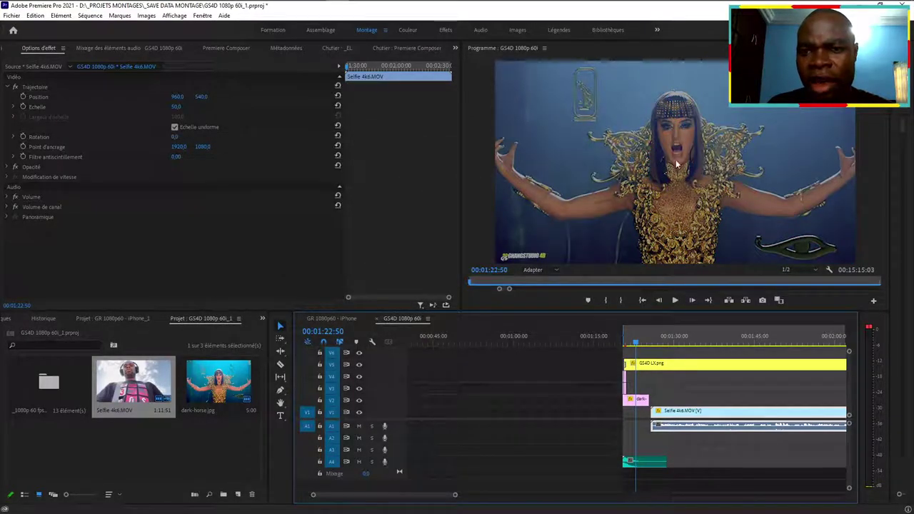
Move to the selfie frame at 00:01:31:38 and export it as a JPEG still with Export Frame
left_click(679, 339)
left_click_drag(680, 342, 686, 344)
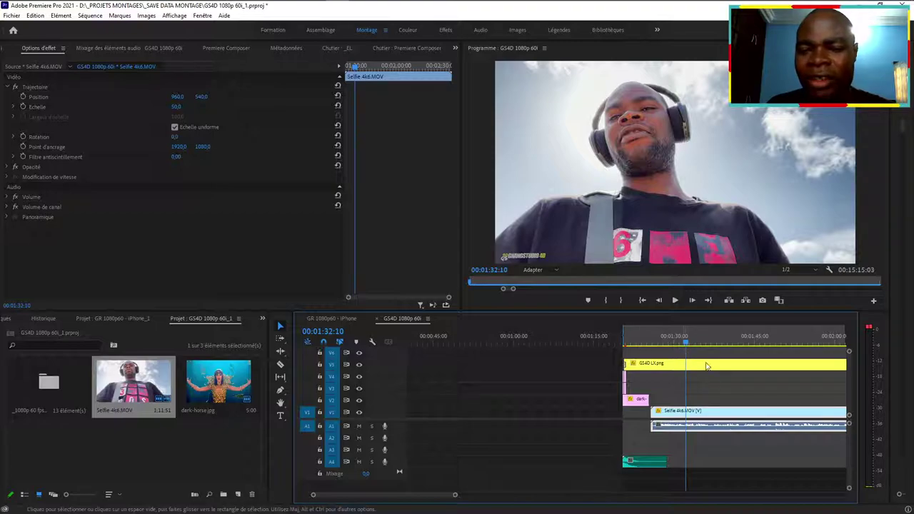
left_click(683, 340)
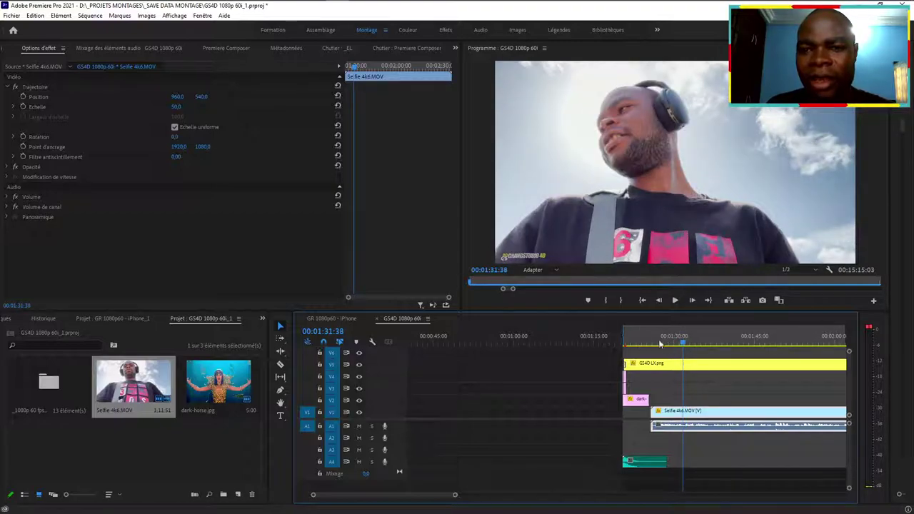
left_click(763, 300)
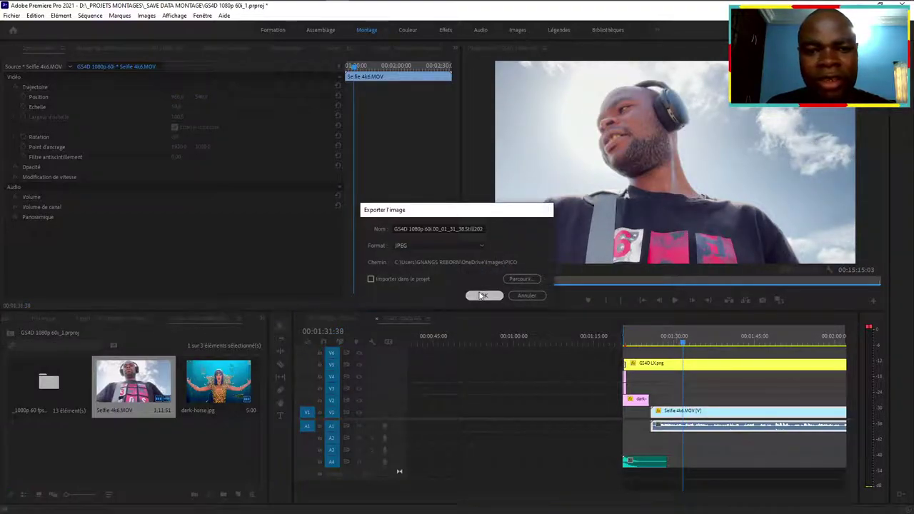
left_click(481, 293)
In the PICO folder, preview the newly exported GS4D still full-screen
mouse_move(266, 8)
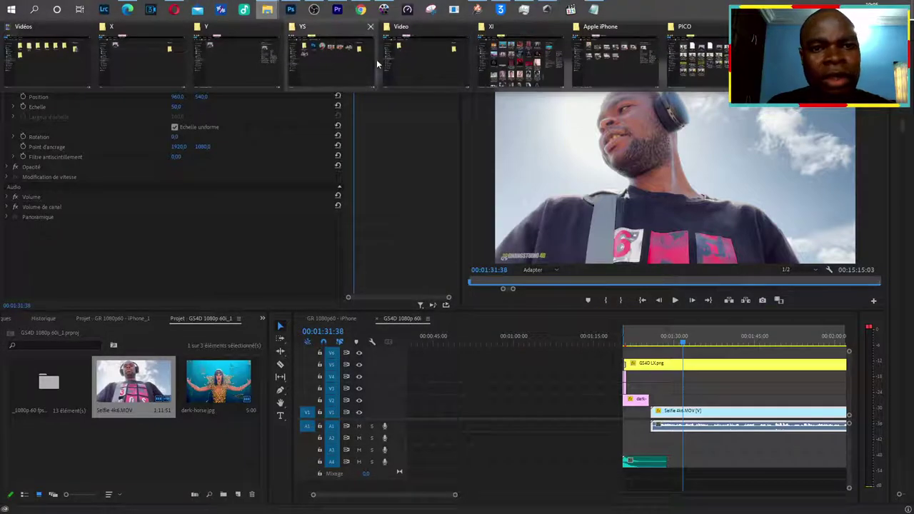
left_click(719, 68)
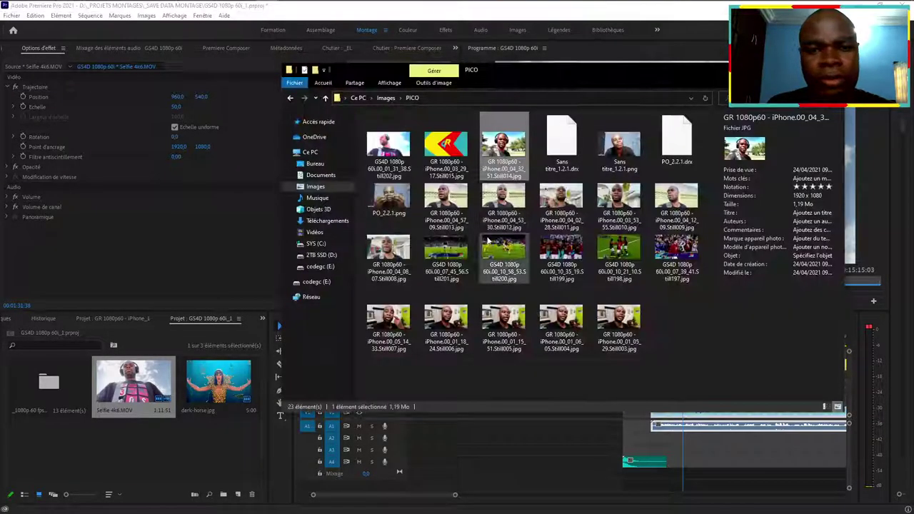
left_click(387, 143)
key("Return")
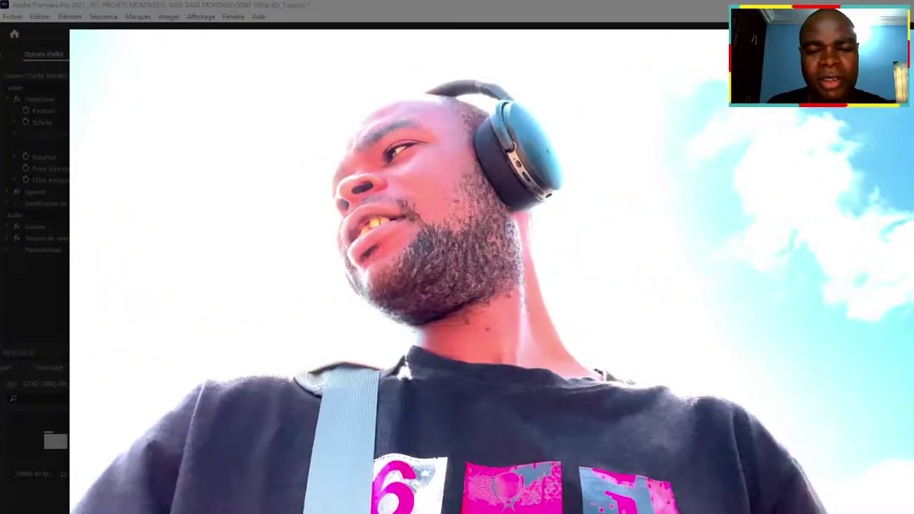
key("Escape")
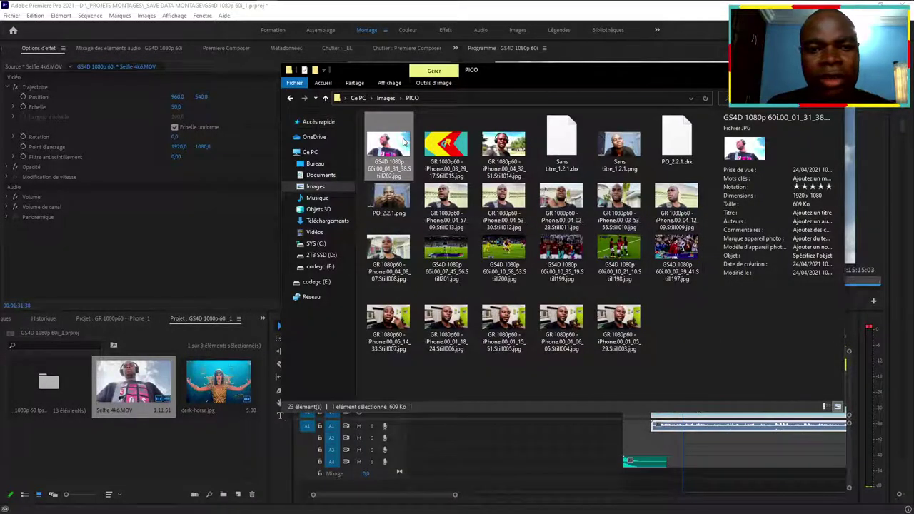
double_click(404, 142)
key("Escape")
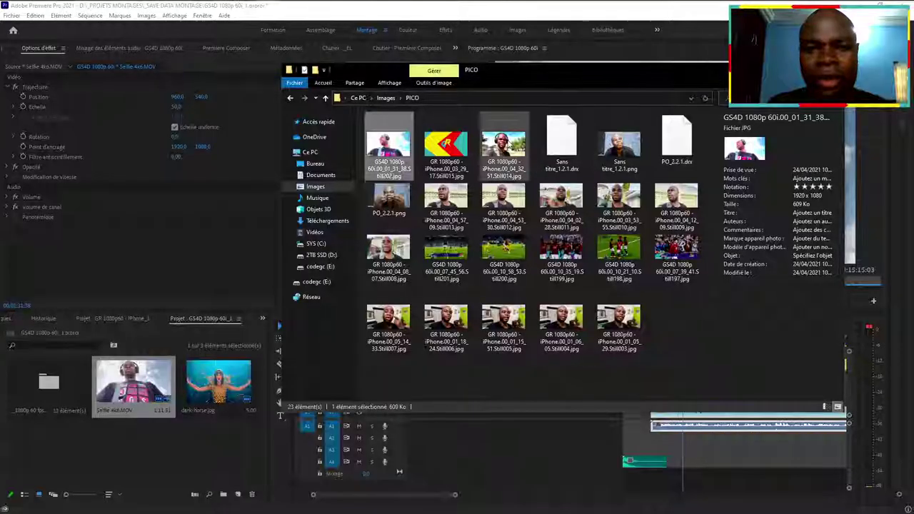
Preview an older iPhone still full-screen for comparison
left_click(507, 143)
double_click(509, 143)
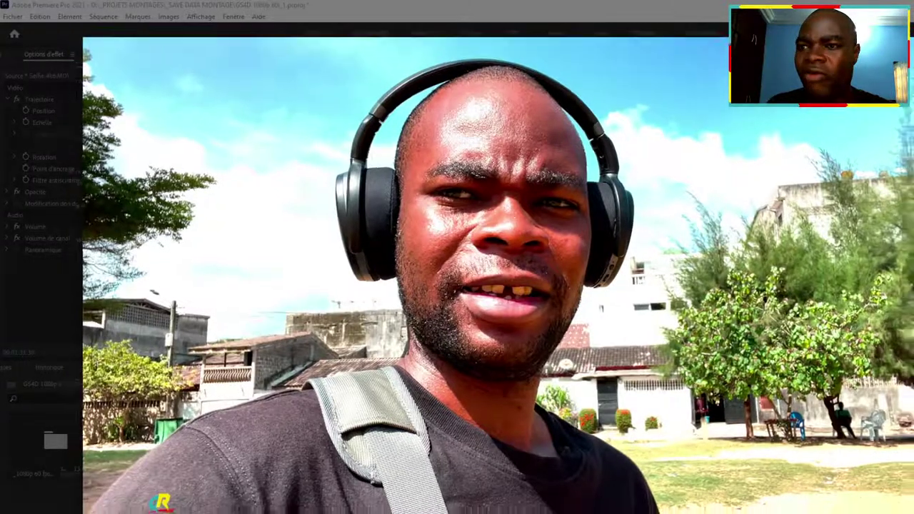
key("Escape")
Export a still of the dancer frame at 00:01:23:22 from the Program monitor
left_click(797, 340)
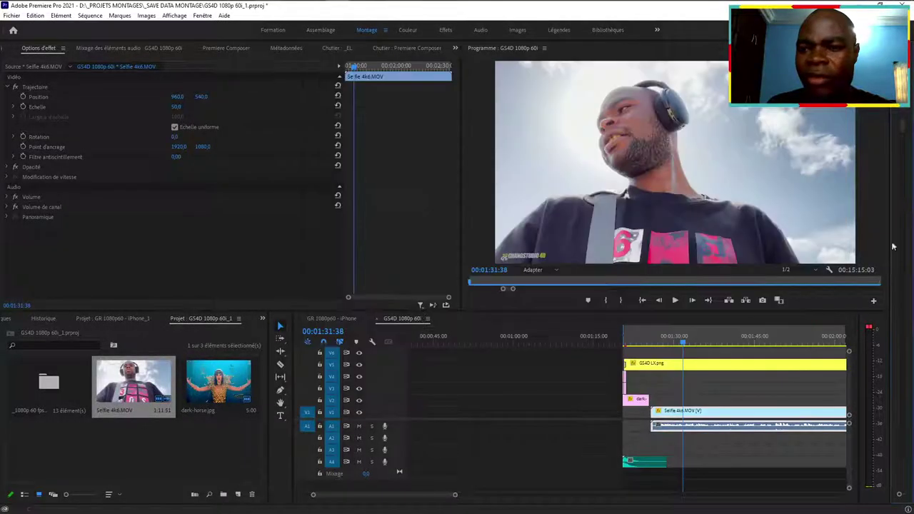
left_click_drag(684, 344, 686, 349)
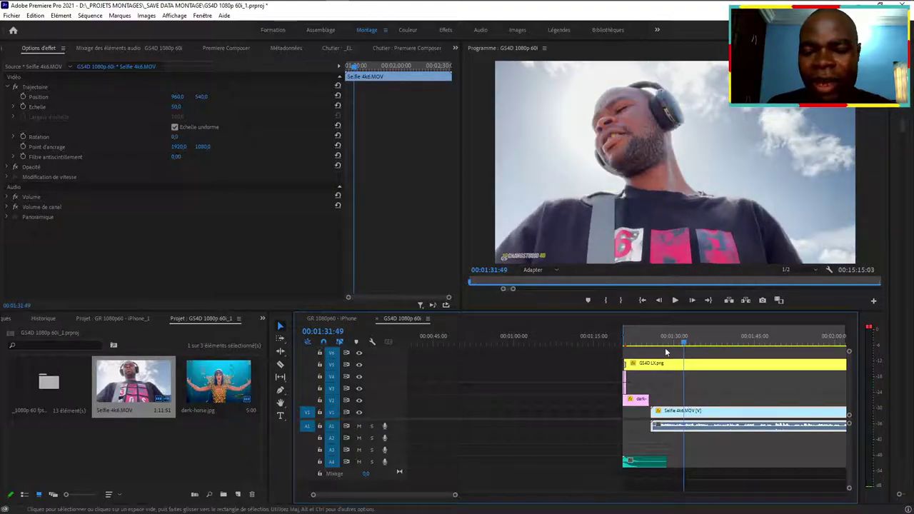
left_click(638, 344)
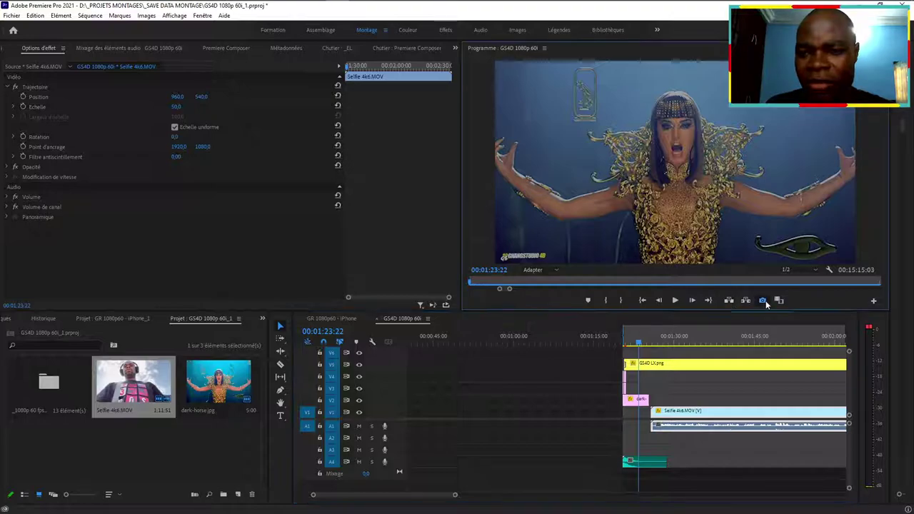
left_click(761, 300)
left_click(526, 297)
View the two exported GS4D stills from the PICO folder full-screen
mouse_move(237, 7)
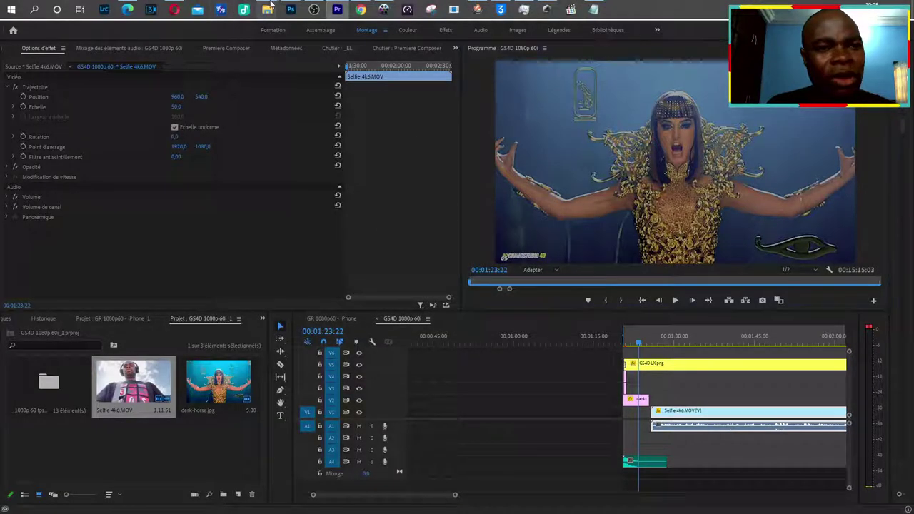
mouse_move(267, 9)
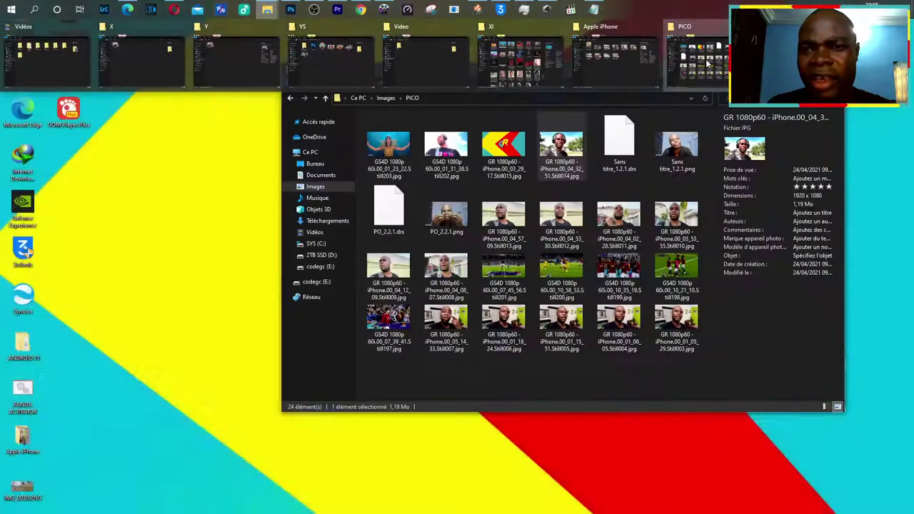
left_click(706, 62)
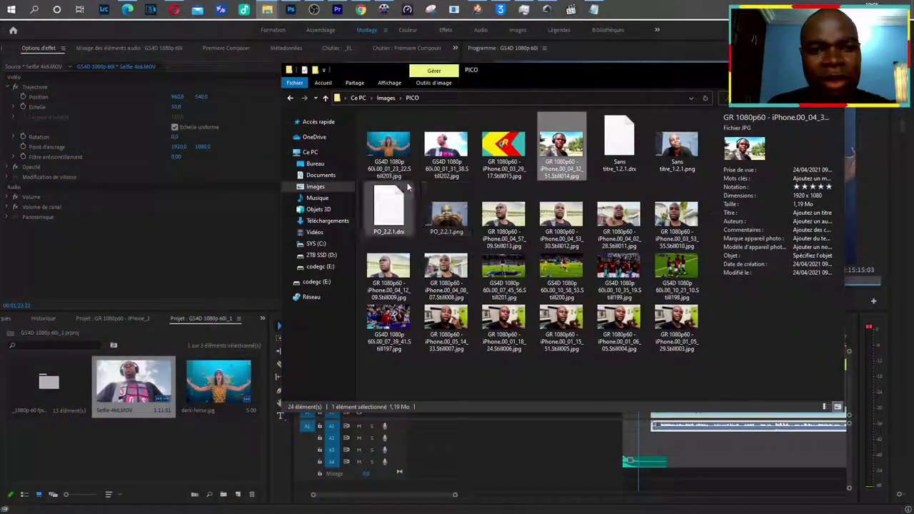
left_click(406, 155)
double_click(405, 154)
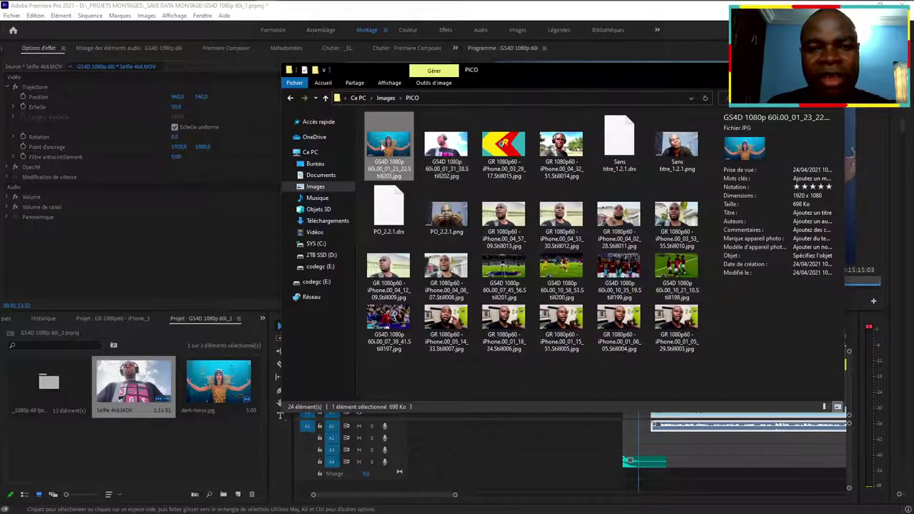
double_click(445, 147)
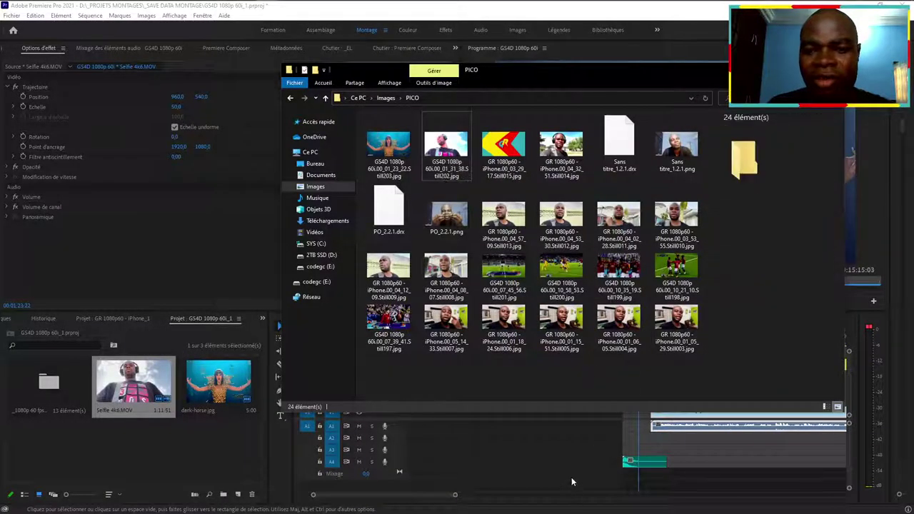
Back in Premiere, open Séquence > Réglages de la séquence
left_click(571, 482)
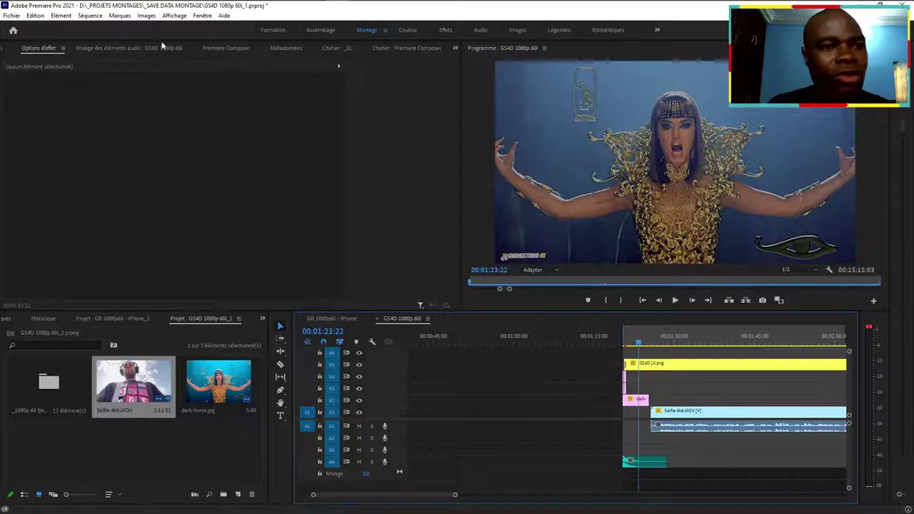
left_click(90, 15)
left_click(107, 24)
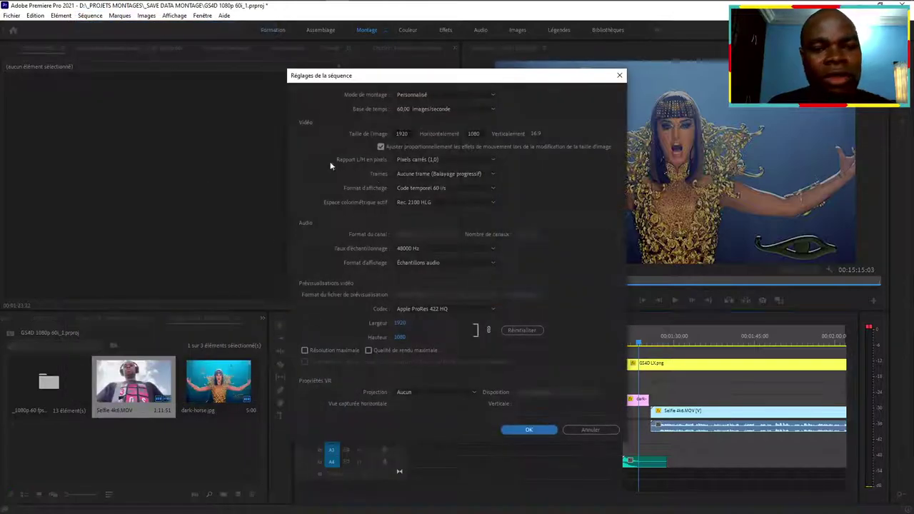
Leave Espace colorimétrique actif on Rec. 2100 HLG and confirm the sequence settings
left_click(428, 200)
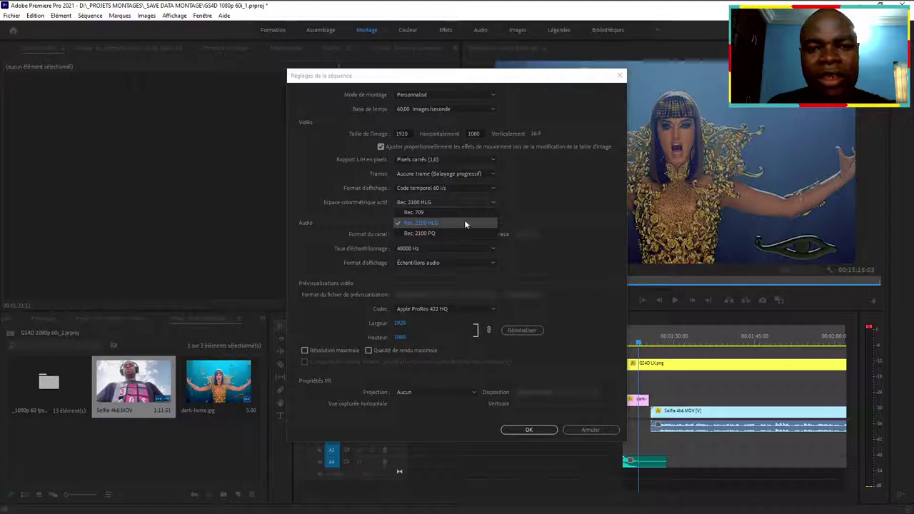
left_click(464, 222)
left_click(544, 430)
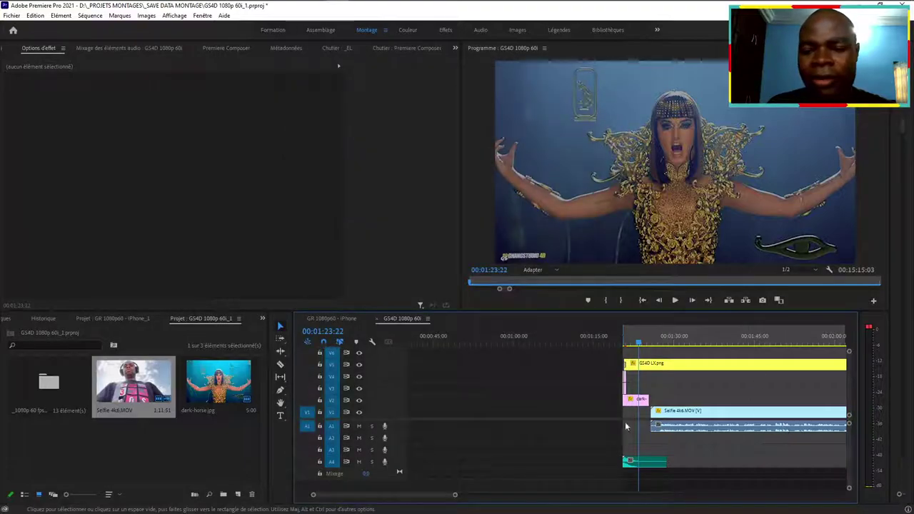
Switch to the Couleur workspace and set the Lumetri scope colour space to Rec. 2020
left_click(407, 29)
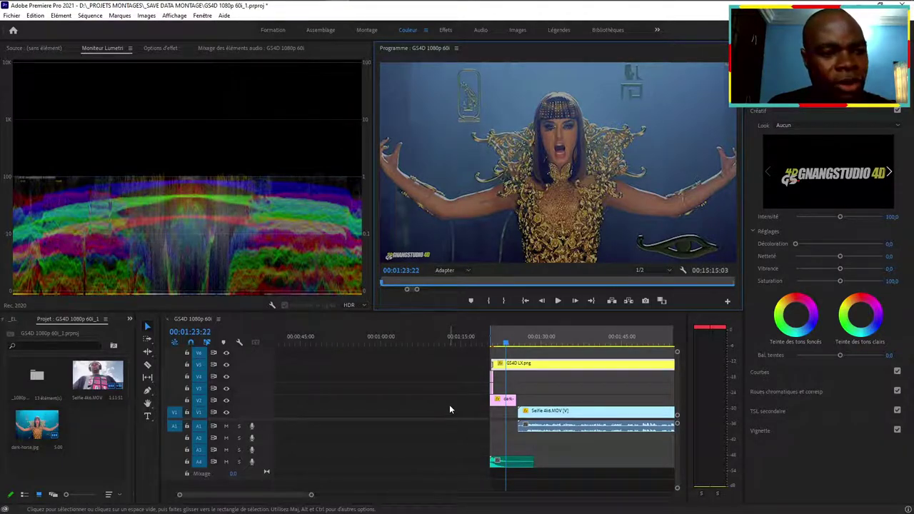
left_click(274, 307)
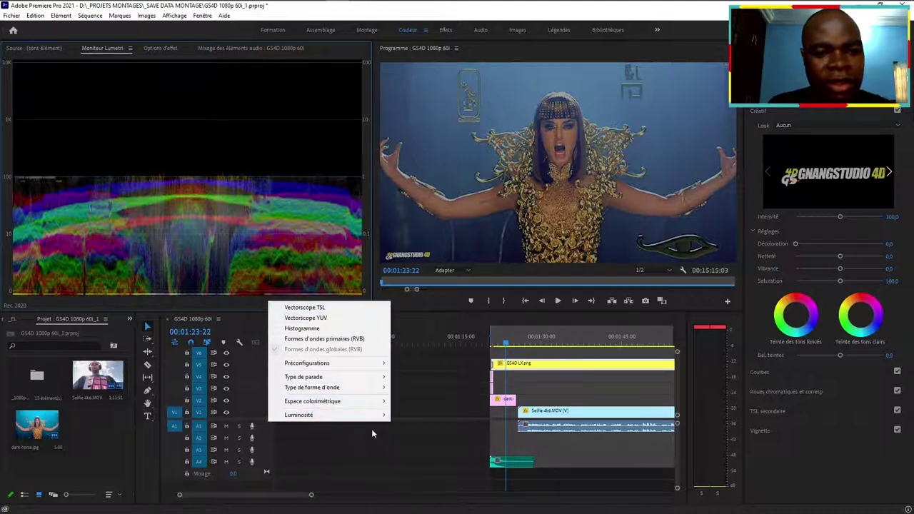
mouse_move(343, 406)
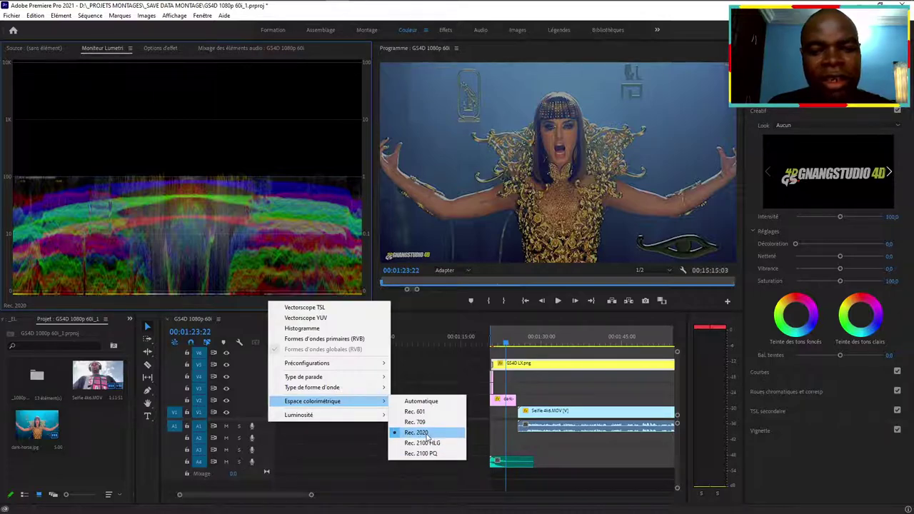
left_click(435, 433)
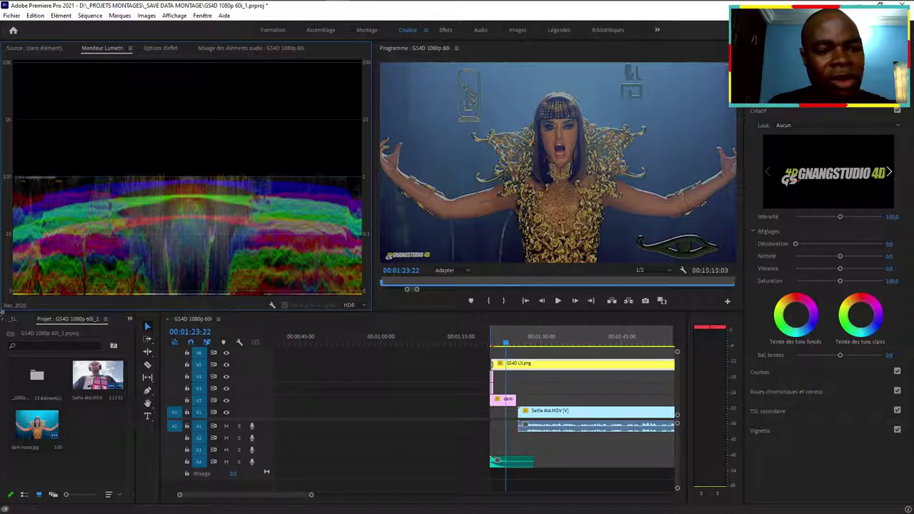
Try the scope's 8 Bit, HDR and 10 Bit scales, then put the playhead on the selfie clip
left_click(345, 304)
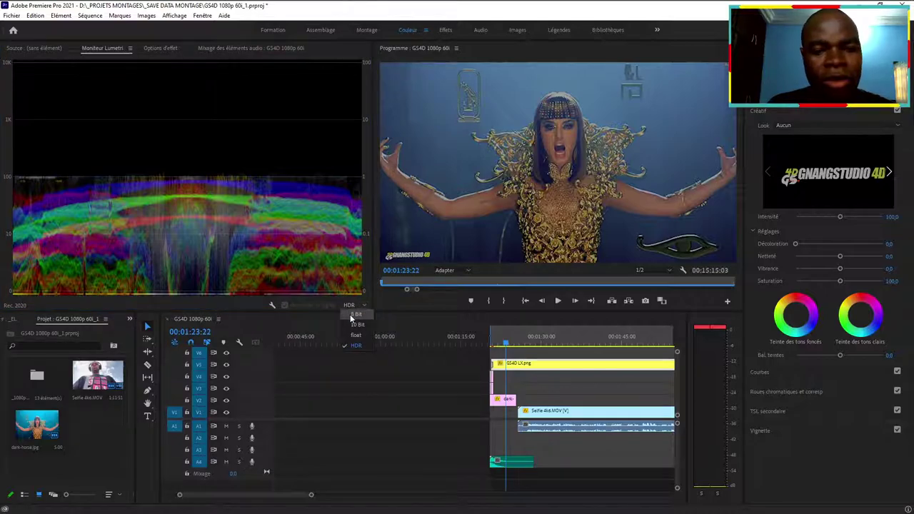
left_click(351, 314)
left_click(351, 306)
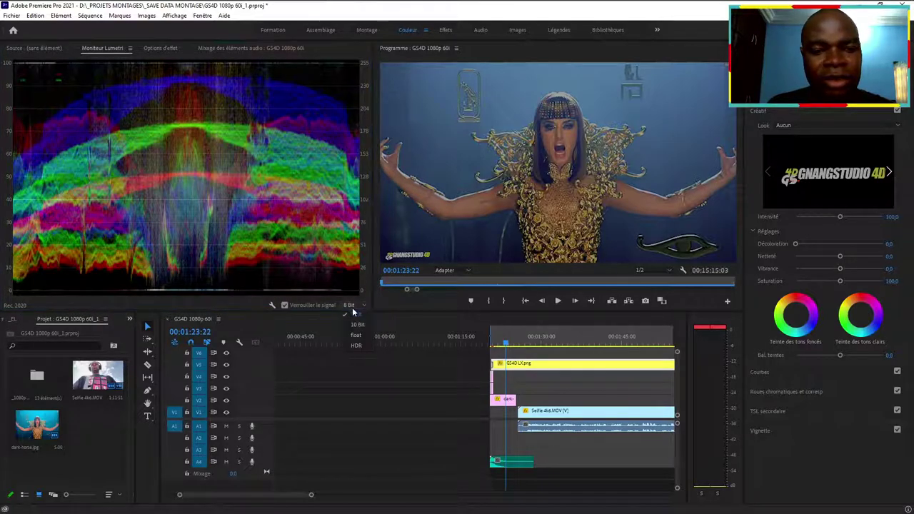
left_click(359, 344)
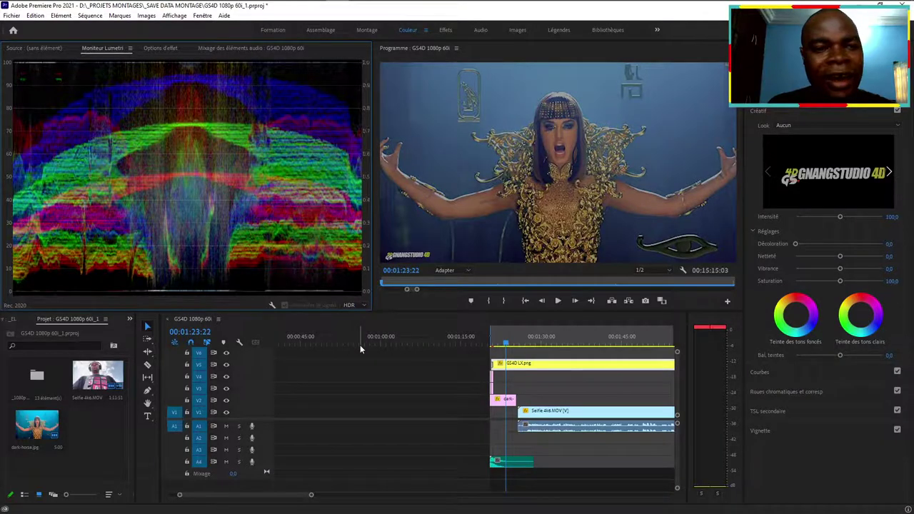
left_click(353, 307)
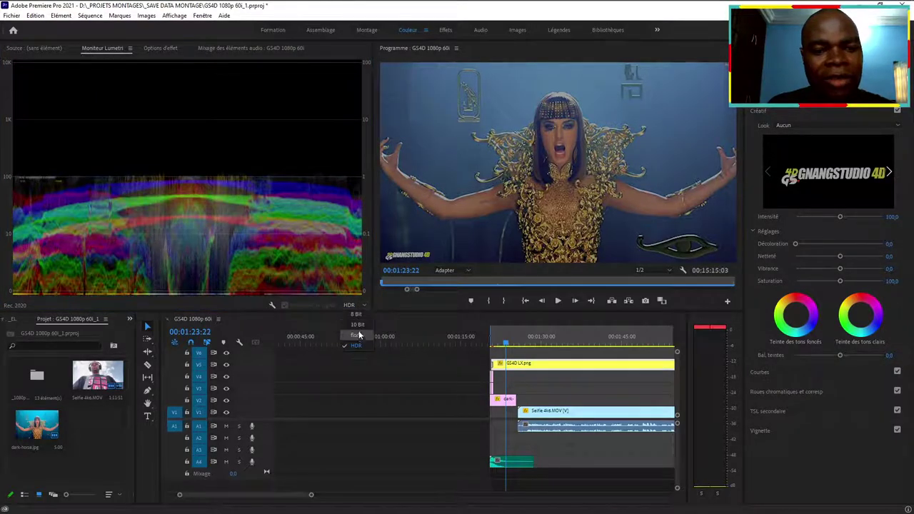
left_click(359, 325)
left_click(351, 306)
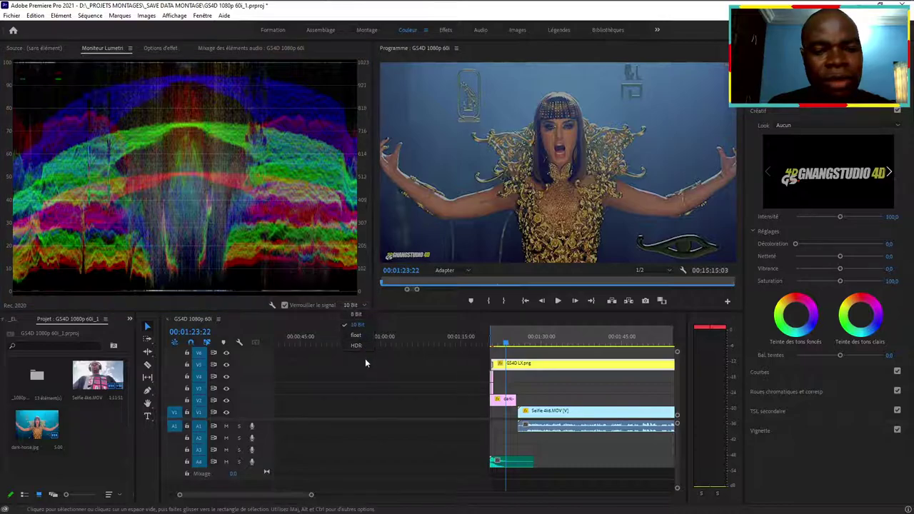
key("Escape")
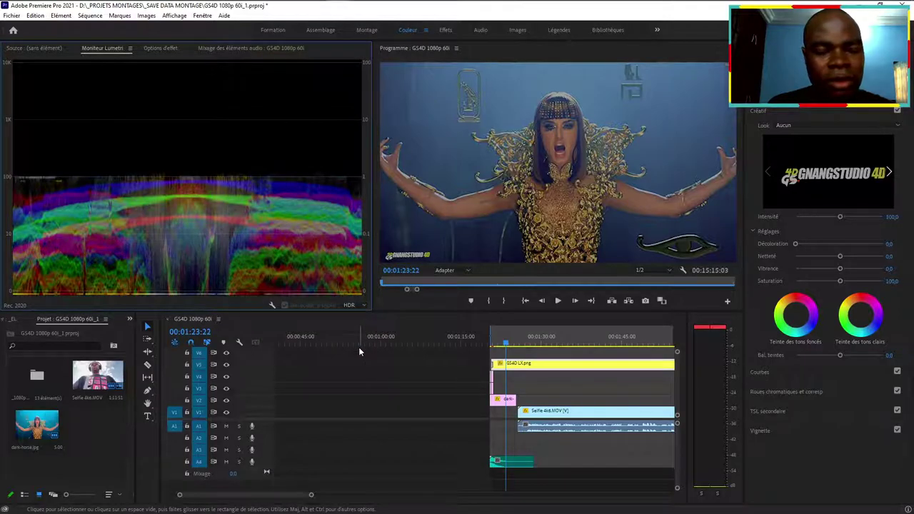
left_click(538, 335)
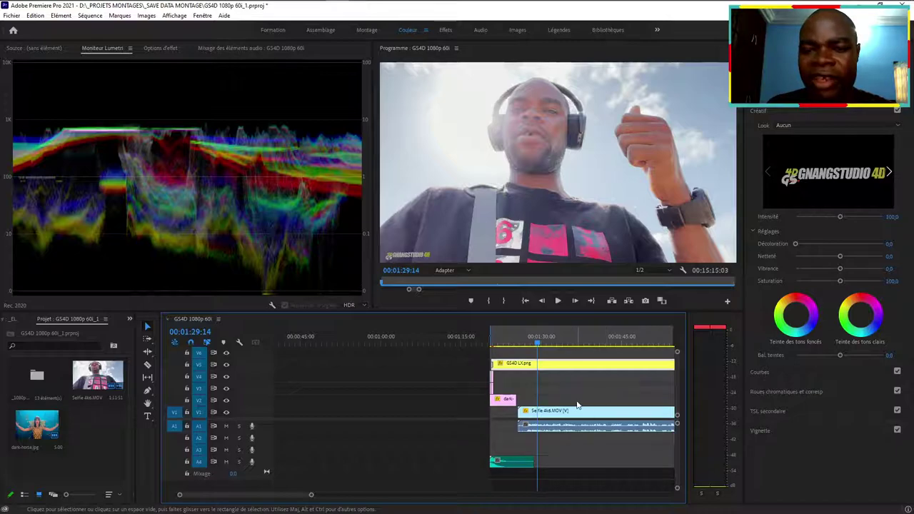
Select timeline gaps and check the export settings with Ctrl+M, closing them each time
left_click(432, 411)
key("Escape")
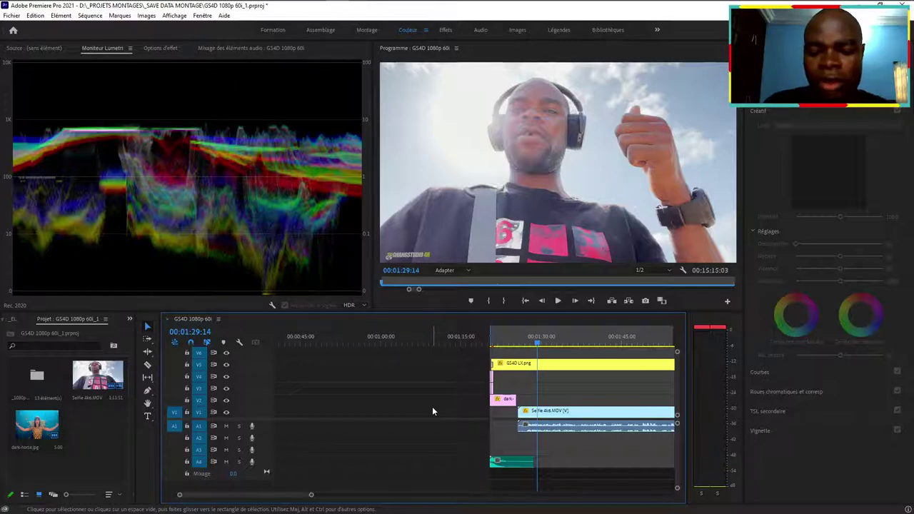
key("ctrl+m")
left_click(721, 57)
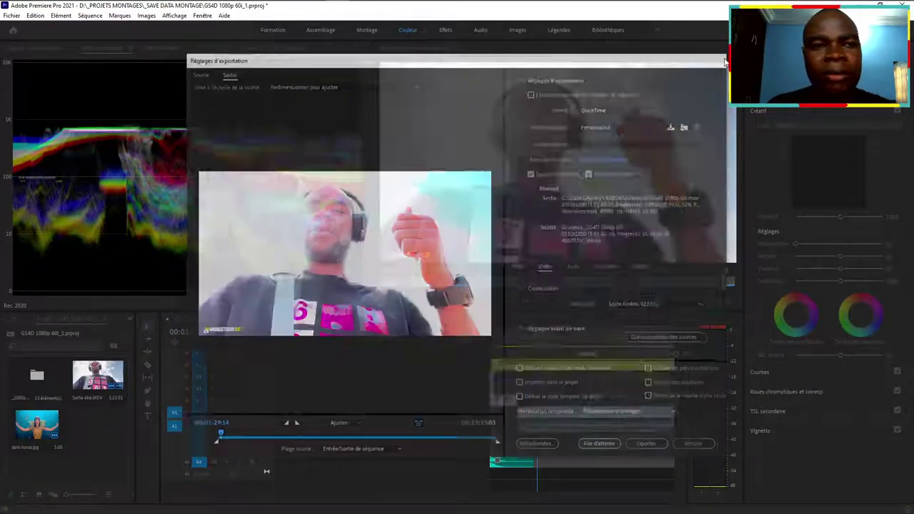
left_click(428, 376)
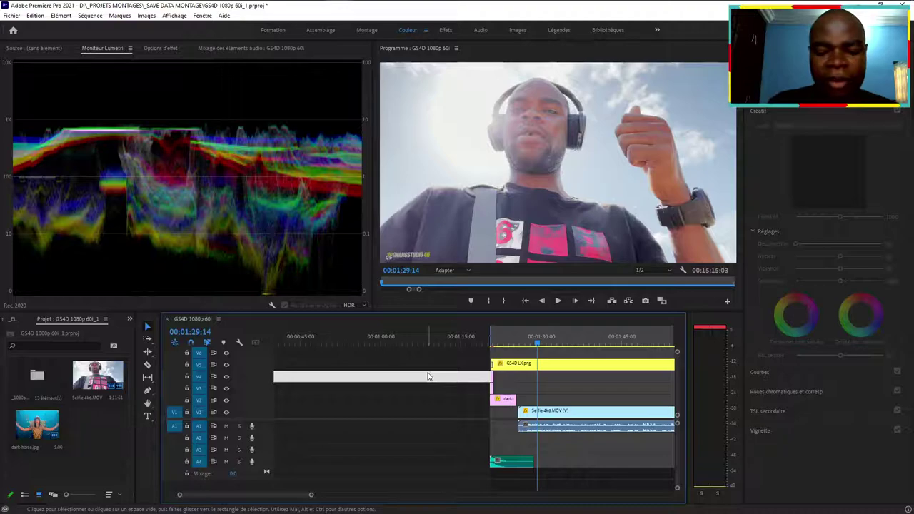
key("ctrl+m")
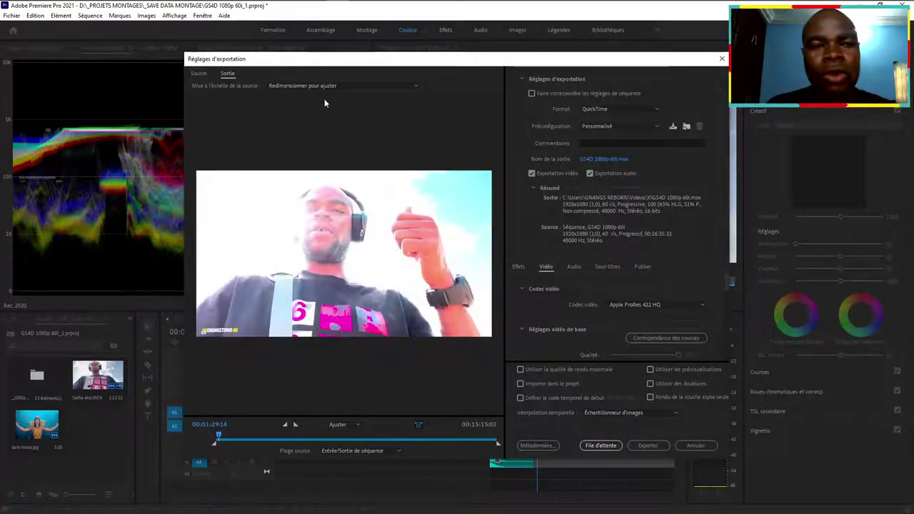
left_click(721, 59)
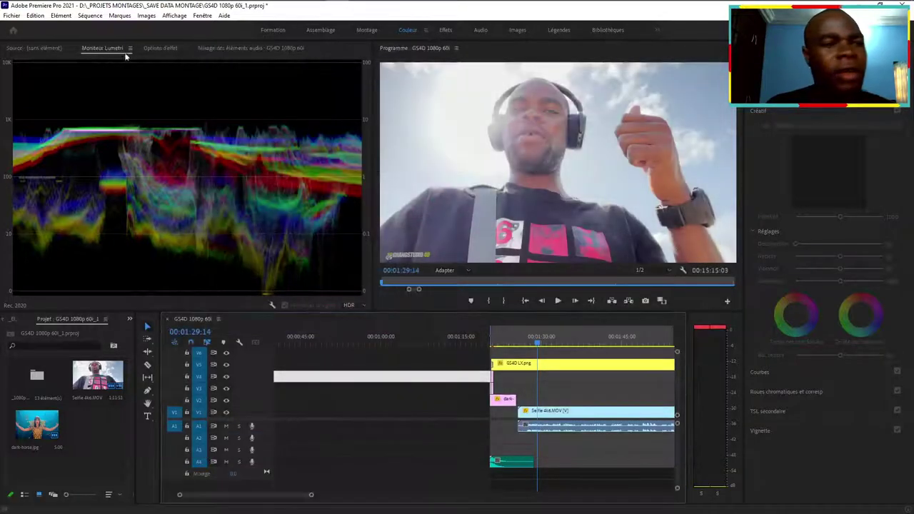
Open media export settings from the File menu, confirm QuickTime format, and close them
left_click(12, 15)
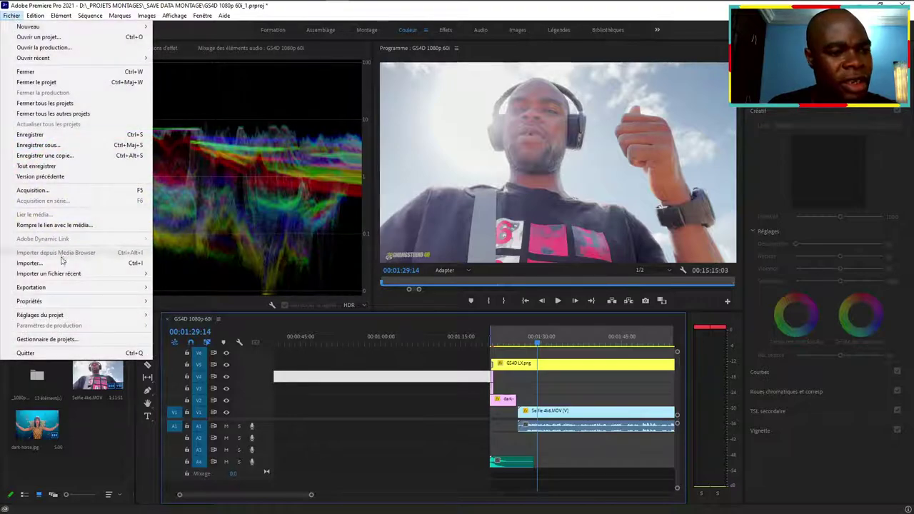
mouse_move(107, 293)
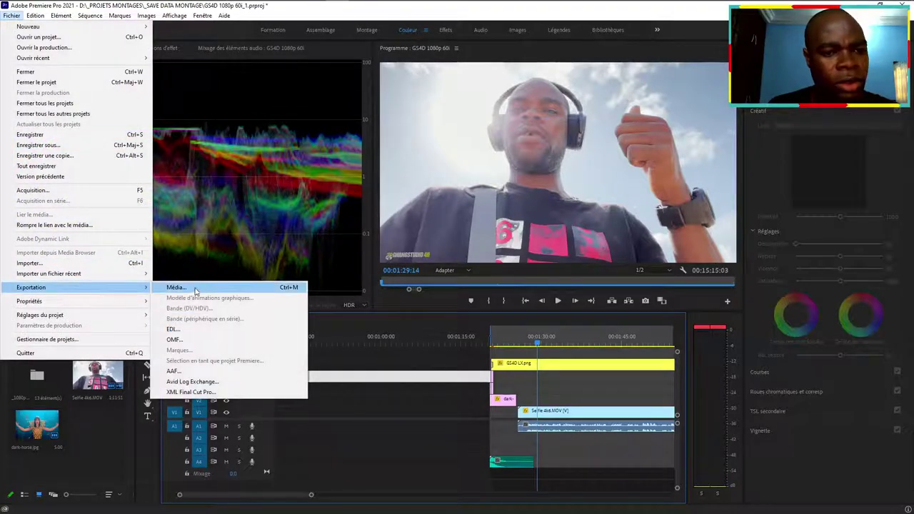
left_click(250, 291)
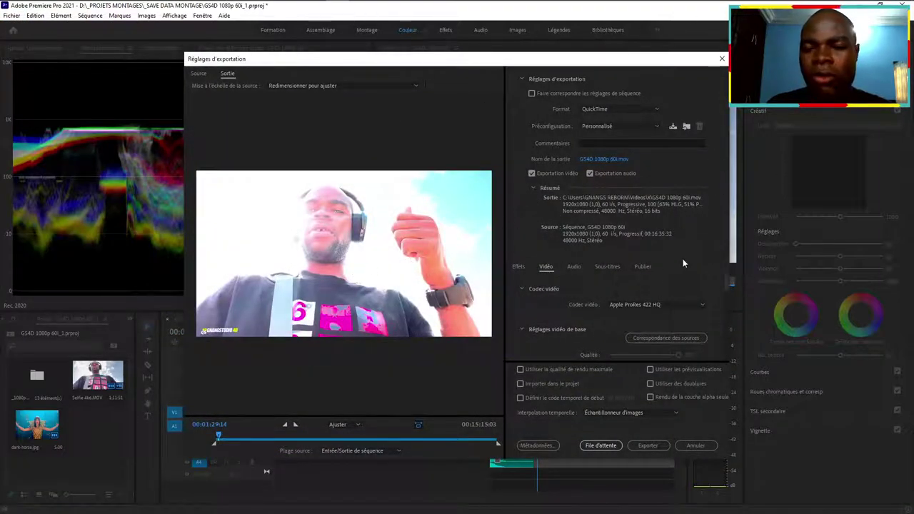
left_click(639, 111)
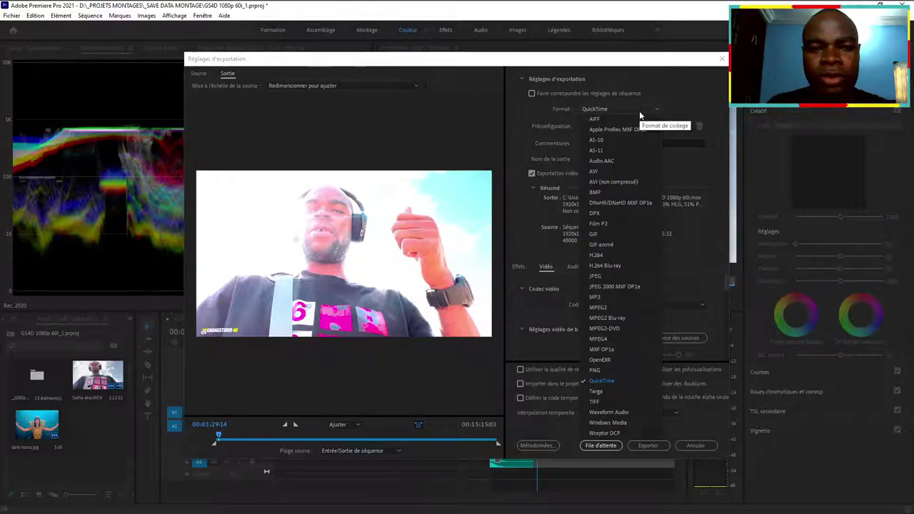
left_click(721, 59)
left_click(720, 59)
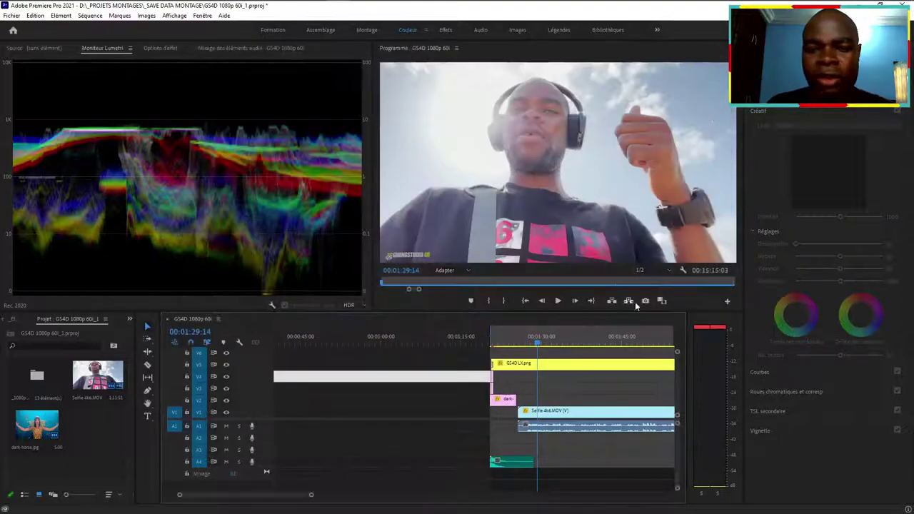
Zoom the timeline out and scrub the playhead to the outdoor selfie shot at 00:02:25:37
left_click(569, 345)
left_click(595, 344)
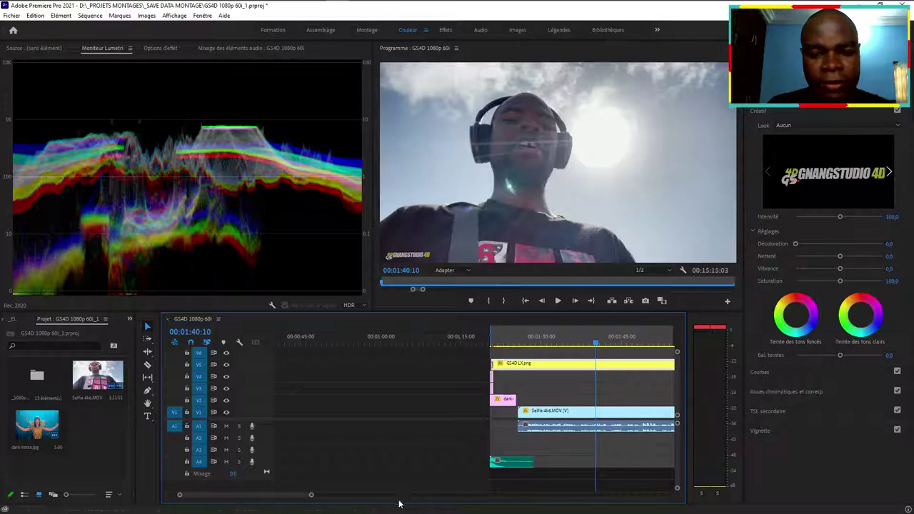
left_click_drag(310, 493, 416, 494)
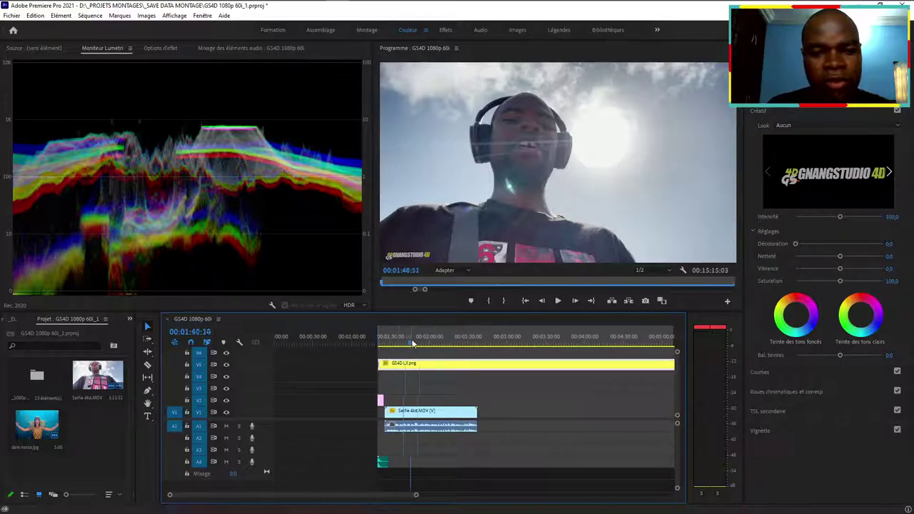
left_click_drag(412, 344, 446, 352)
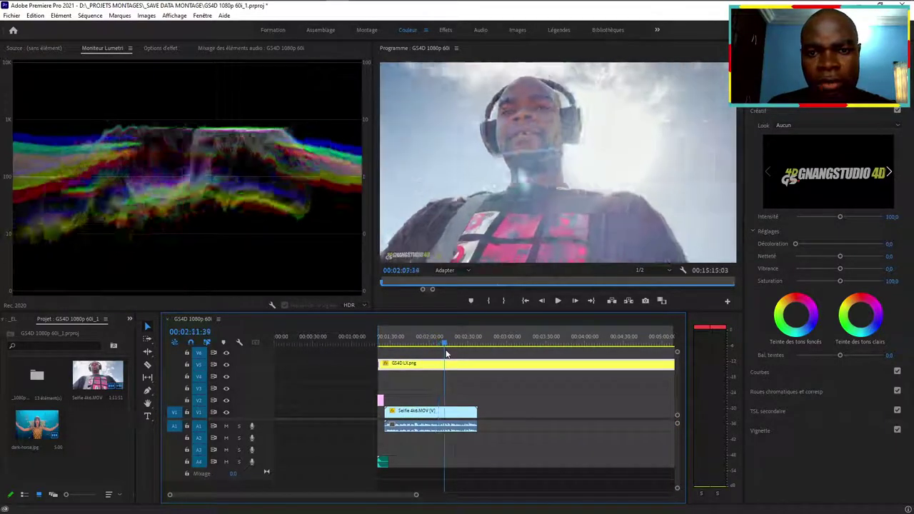
left_click_drag(446, 353, 464, 354)
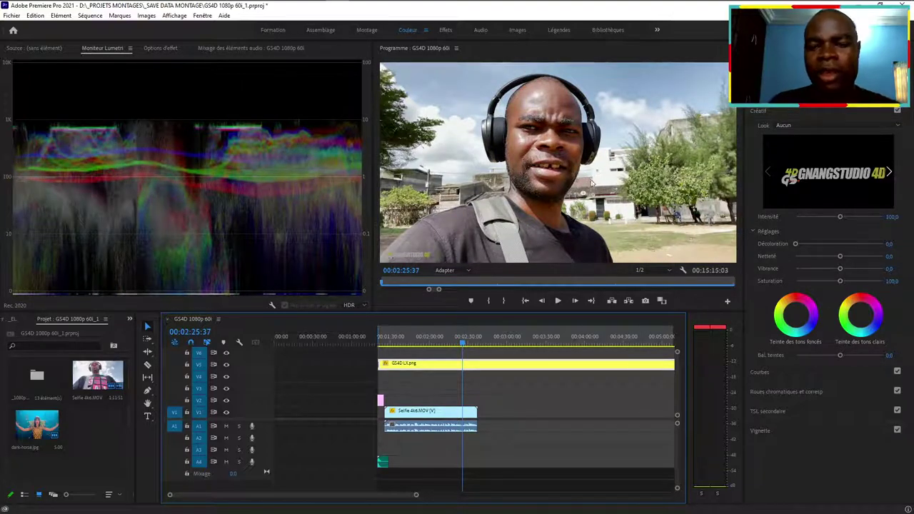
Open the export settings and set the format to QuickTime (Apple ProRes 422 HQ)
key("ctrl+m")
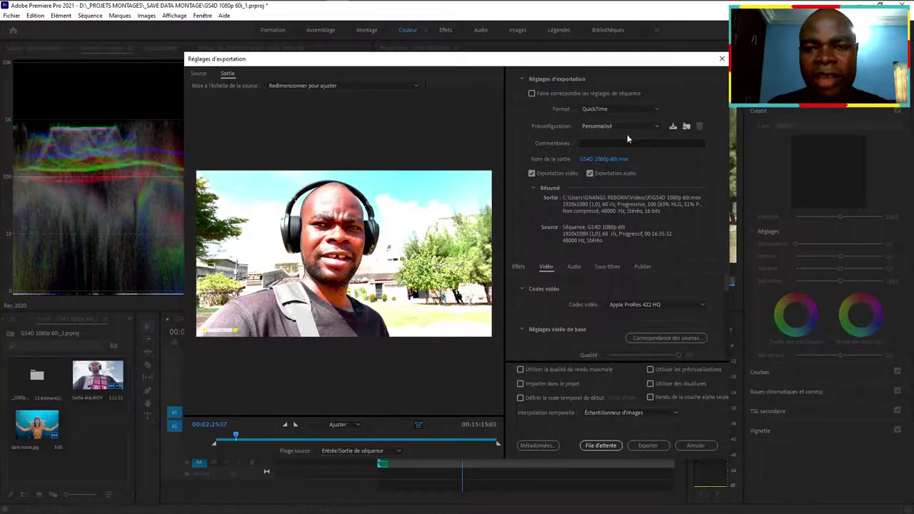
left_click(594, 110)
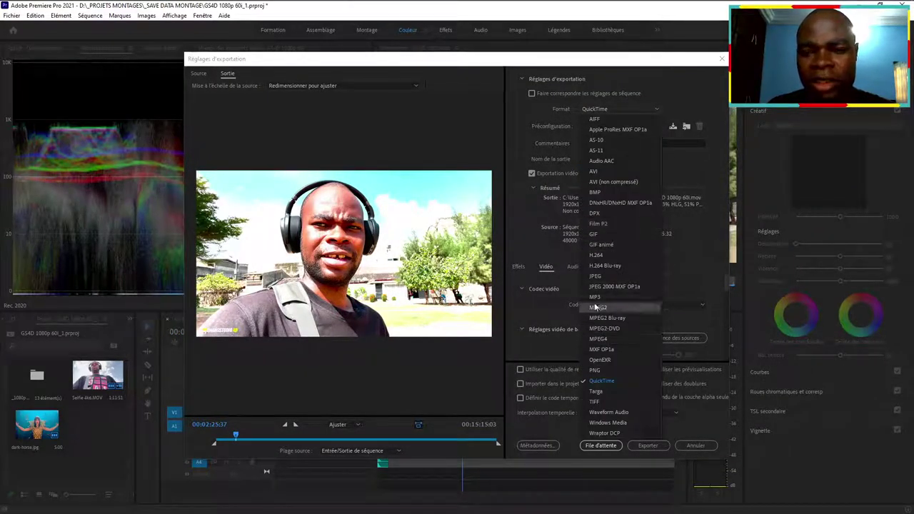
left_click(610, 254)
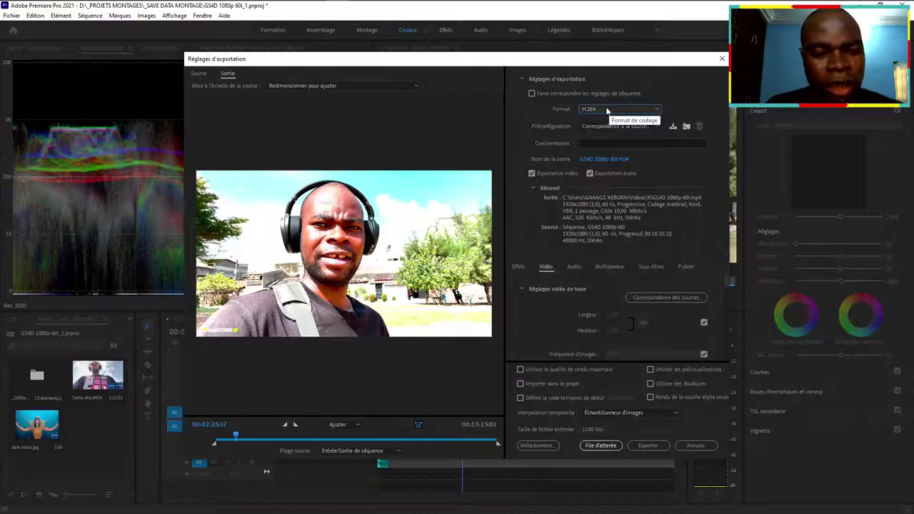
left_click(634, 111)
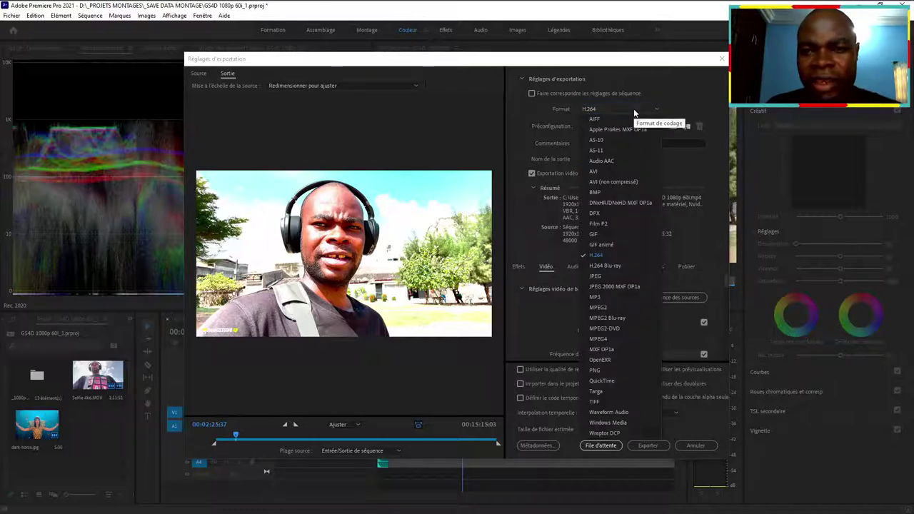
left_click(622, 380)
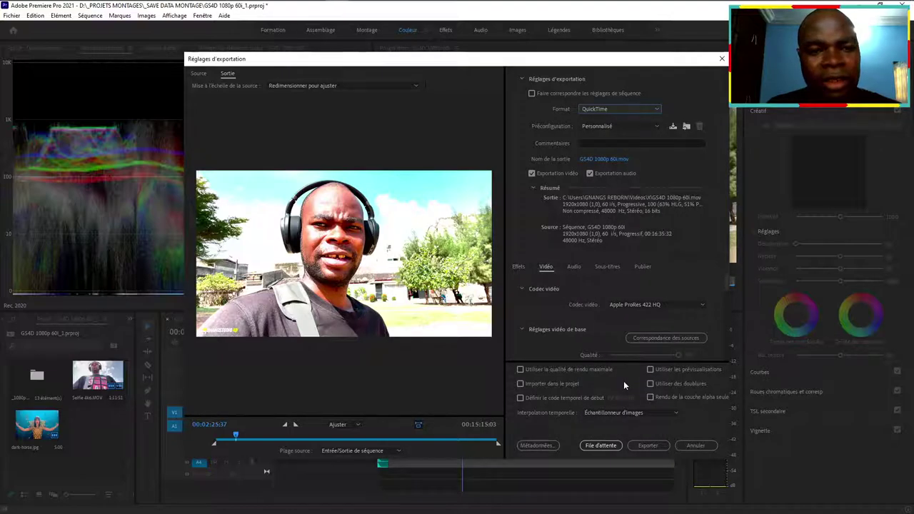
Review the presets keeping Personnalisé, and move the dialog right to reveal the Program monitor
left_click(612, 126)
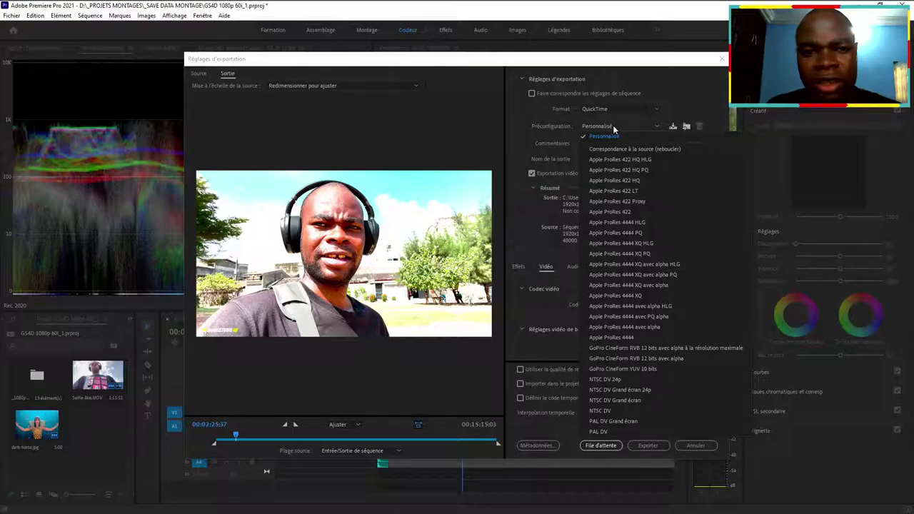
left_click(669, 104)
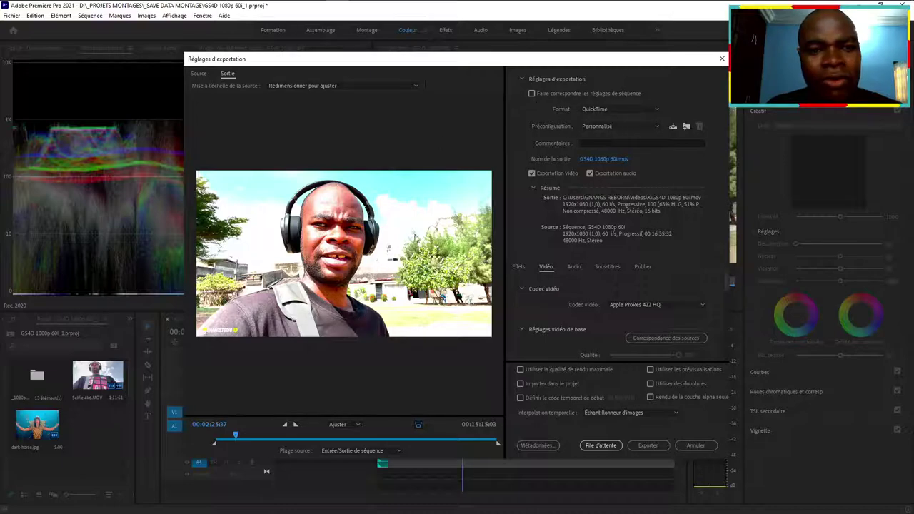
mouse_move(256, 59)
left_mouse_down()
mouse_move(281, 127)
mouse_move(633, 34)
left_mouse_up()
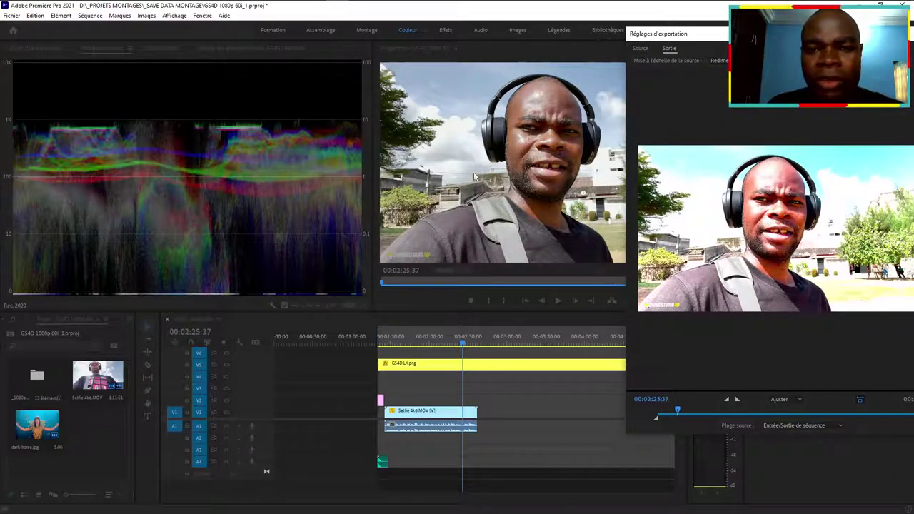
mouse_move(685, 35)
left_mouse_down()
mouse_move(711, 59)
mouse_move(711, 48)
mouse_move(705, 85)
left_mouse_up()
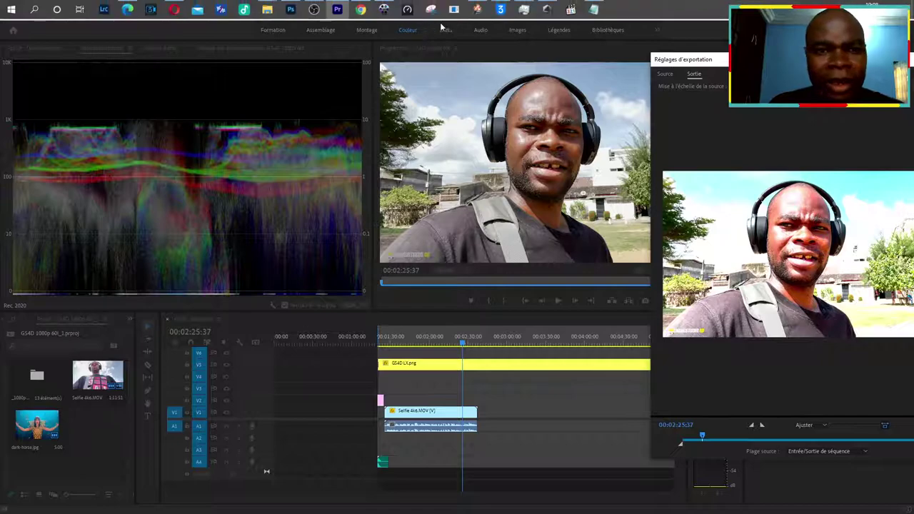
Take a full-screen capture in Snipping Tool, cancelling the save dialog
left_click(477, 9)
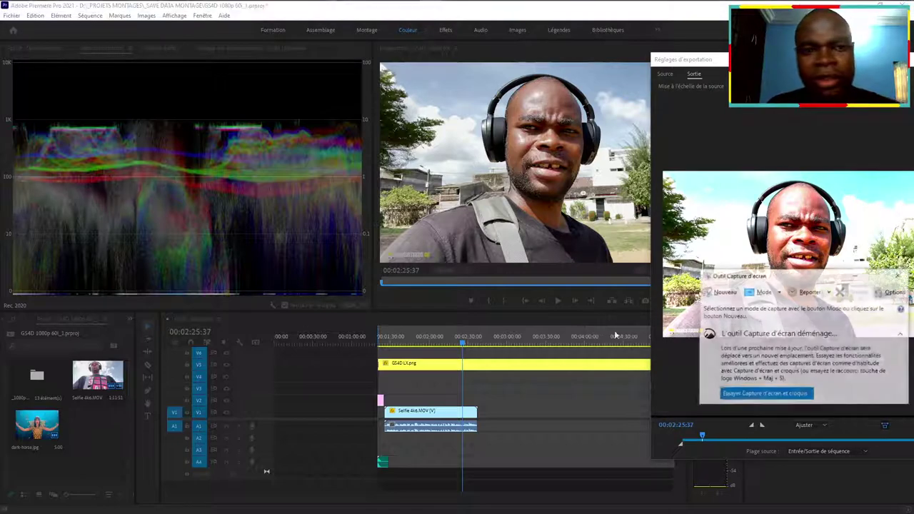
left_click(778, 292)
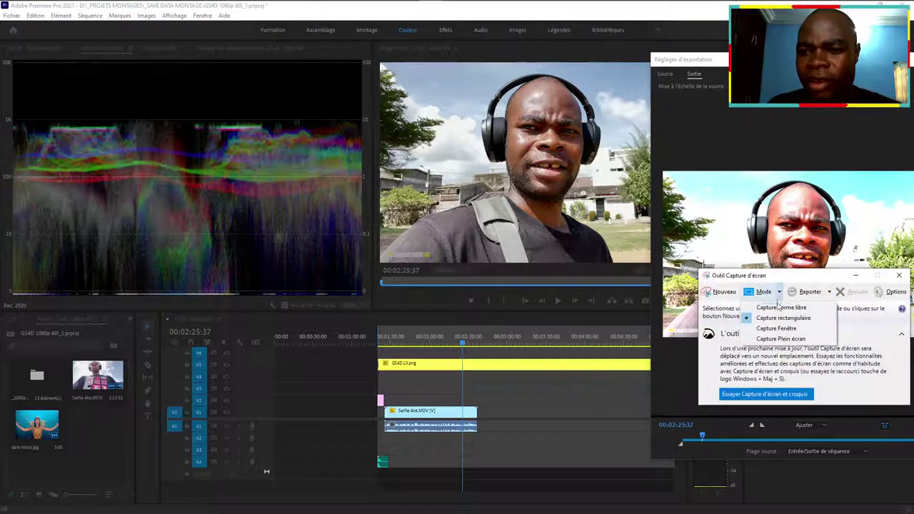
left_click(778, 339)
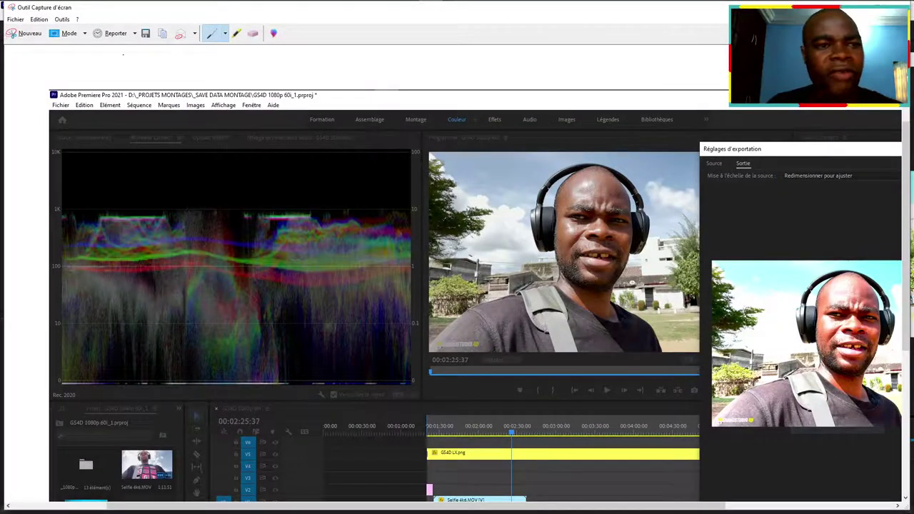
key("ctrl+s")
type("DEEDE")
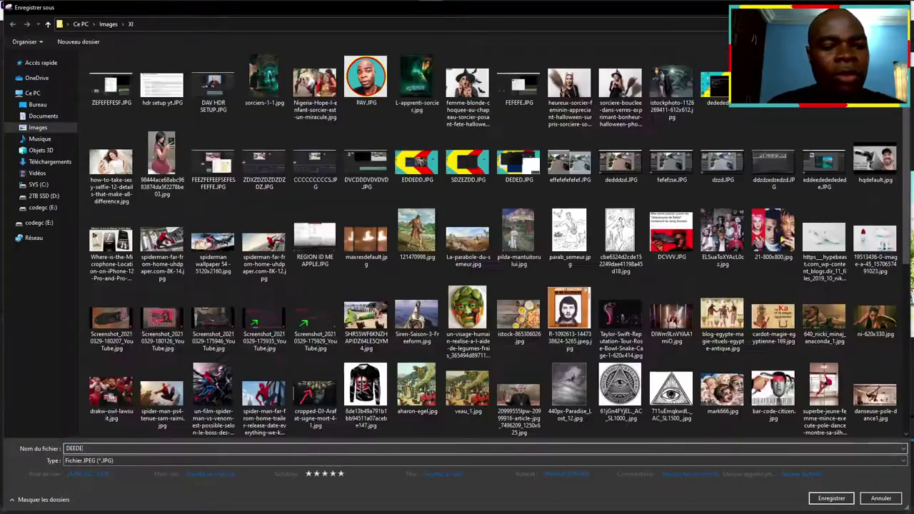
key("Return")
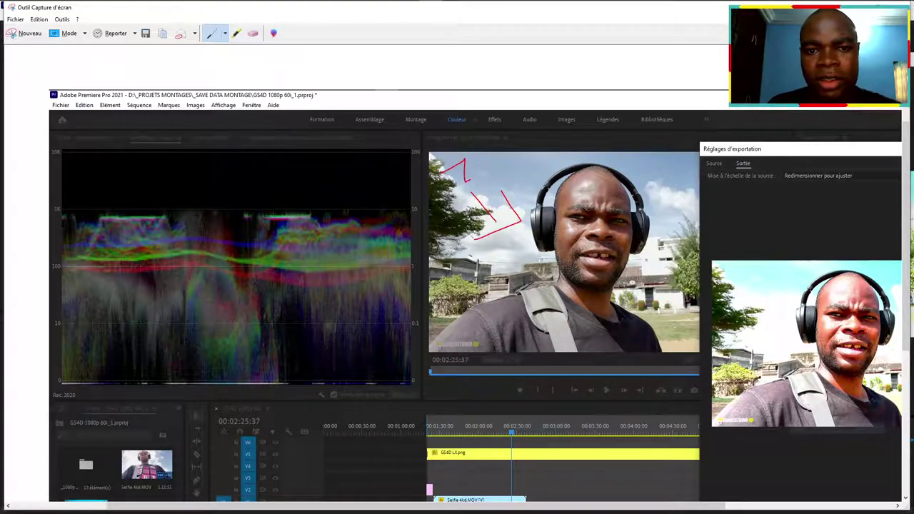
Circle the sky areas of the main preview and the export preview in red
left_click_drag(437, 171, 503, 201)
left_click_drag(767, 262, 763, 295)
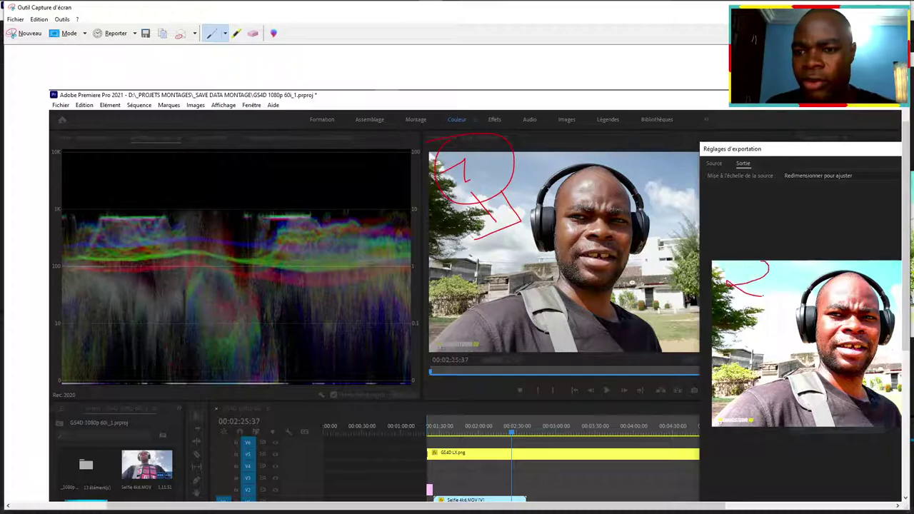
left_click_drag(769, 246, 790, 341)
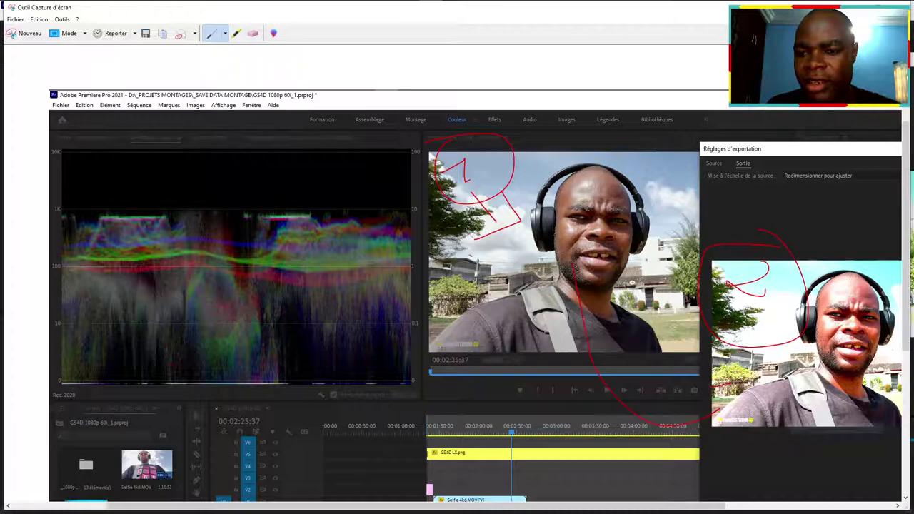
left_click_drag(735, 383, 759, 413)
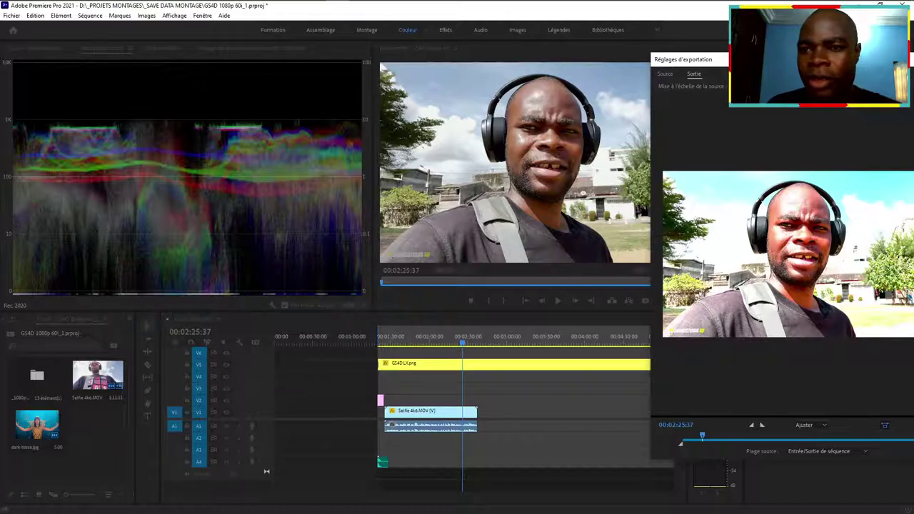
Drag the Réglages d'exportation window back to the upper left, then relaunch Snipping Tool
left_click_drag(777, 63, 111, 106)
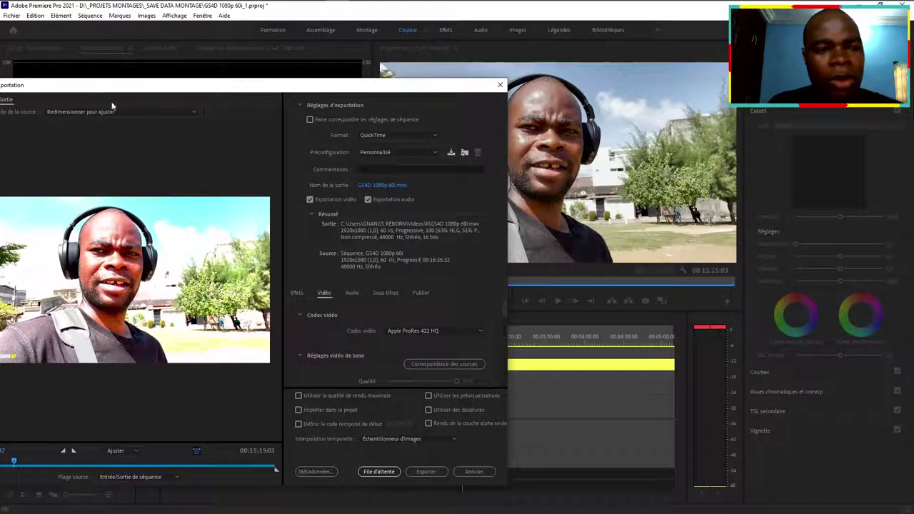
left_click_drag(263, 93, 235, 51)
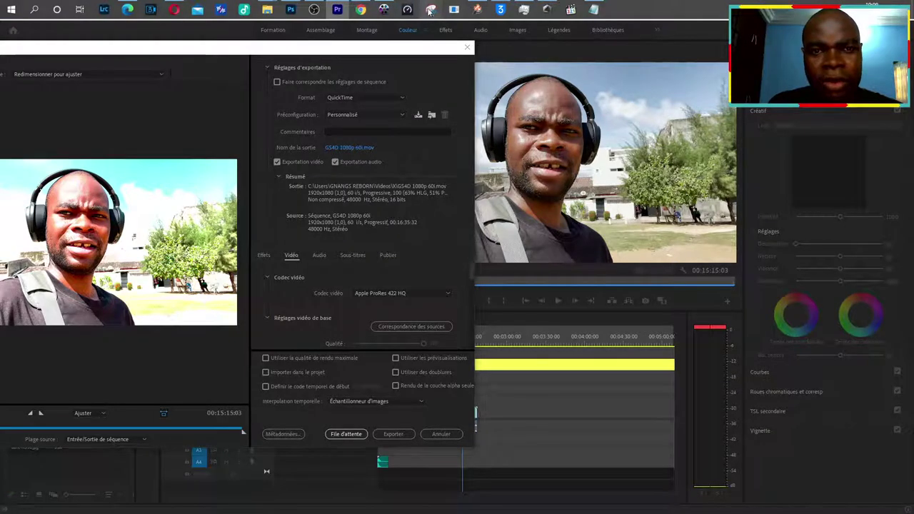
left_click(429, 10)
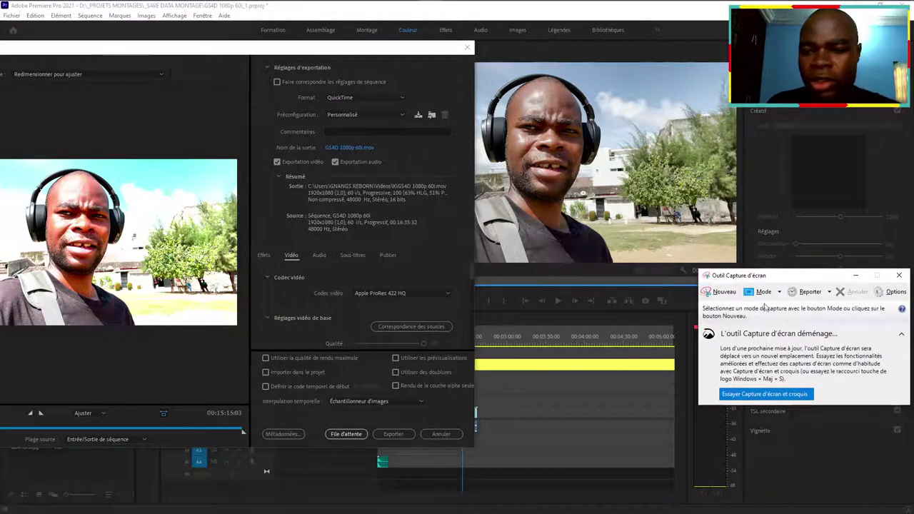
Snip the full export settings screen, circle Format and Préconfiguration in red, and close the snip
left_click(735, 298)
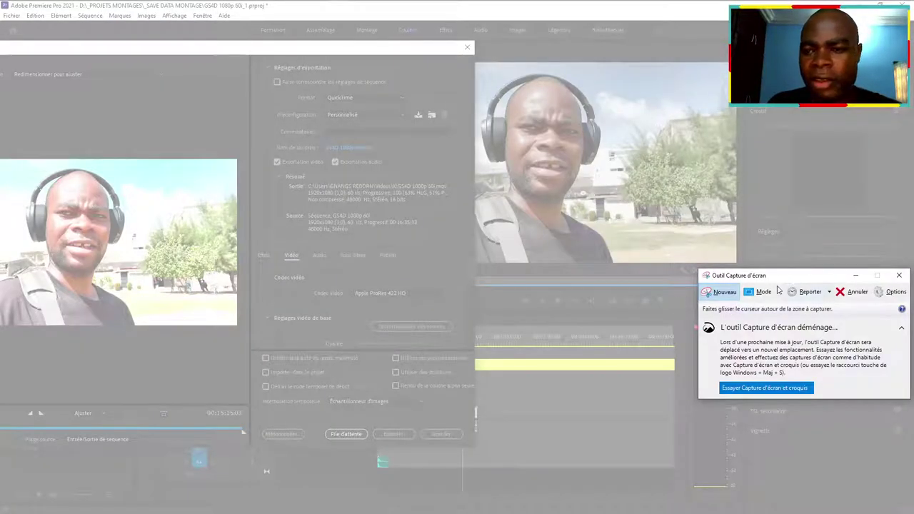
left_click(780, 292)
left_click(780, 338)
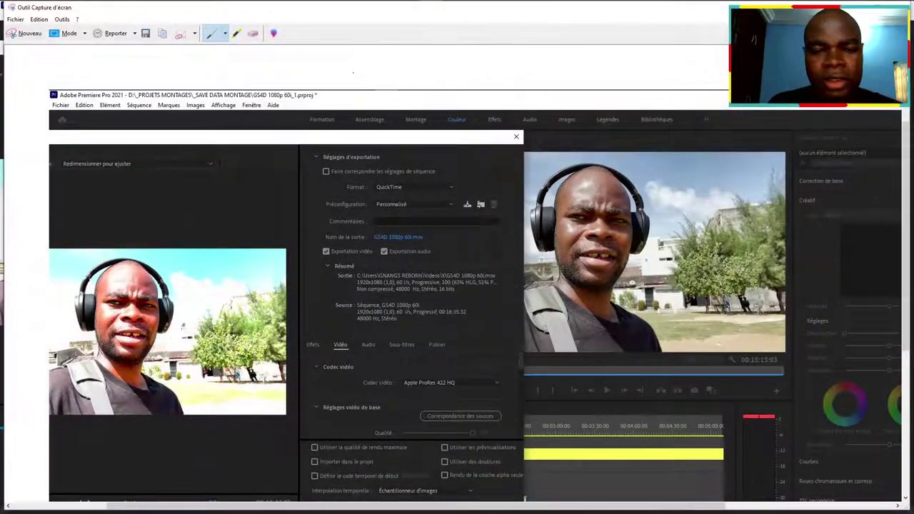
left_click(146, 34)
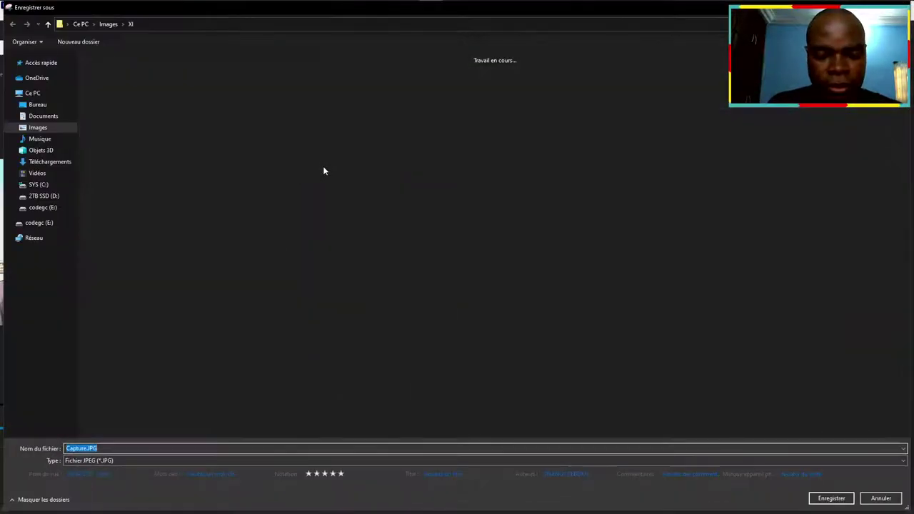
key("Return")
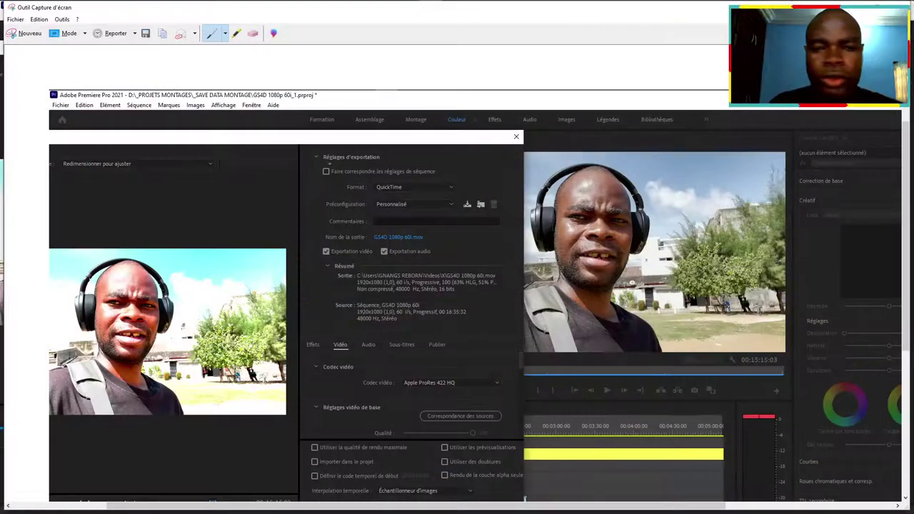
mouse_move(363, 172)
left_mouse_down()
mouse_move(446, 220)
mouse_move(462, 209)
left_mouse_up()
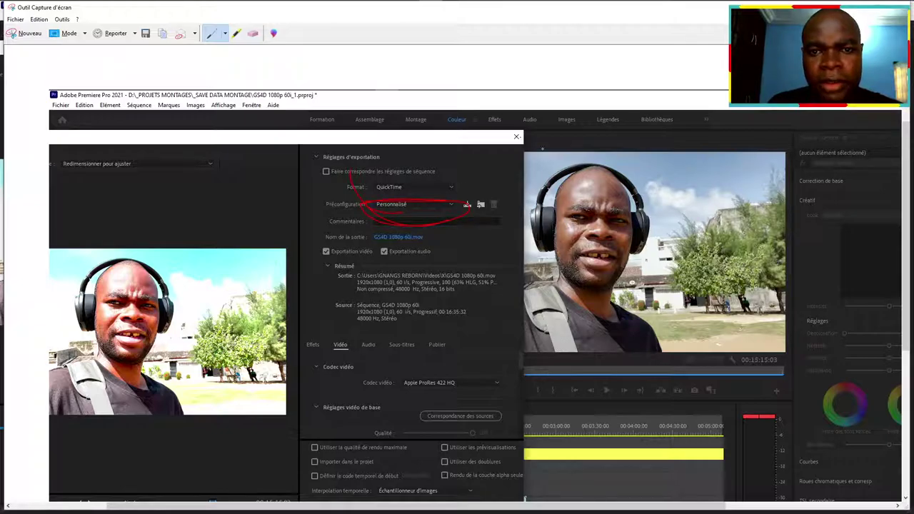
left_click(901, 4)
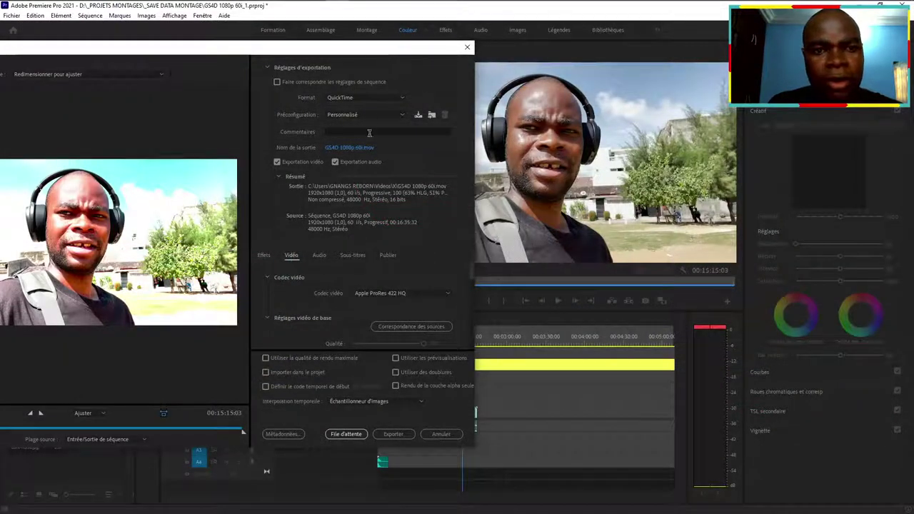
Browse the export format list and keep QuickTime as the format
left_click(367, 96)
left_click(441, 75)
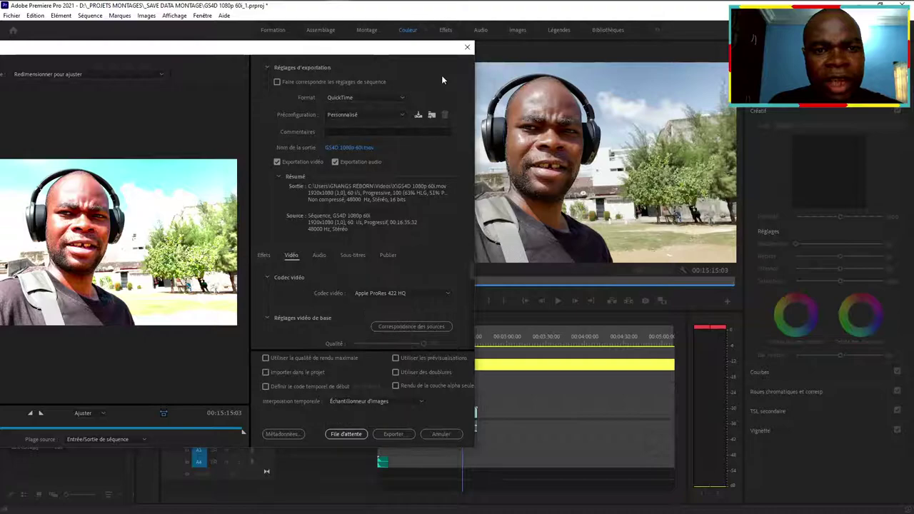
left_click(365, 98)
left_click(357, 369)
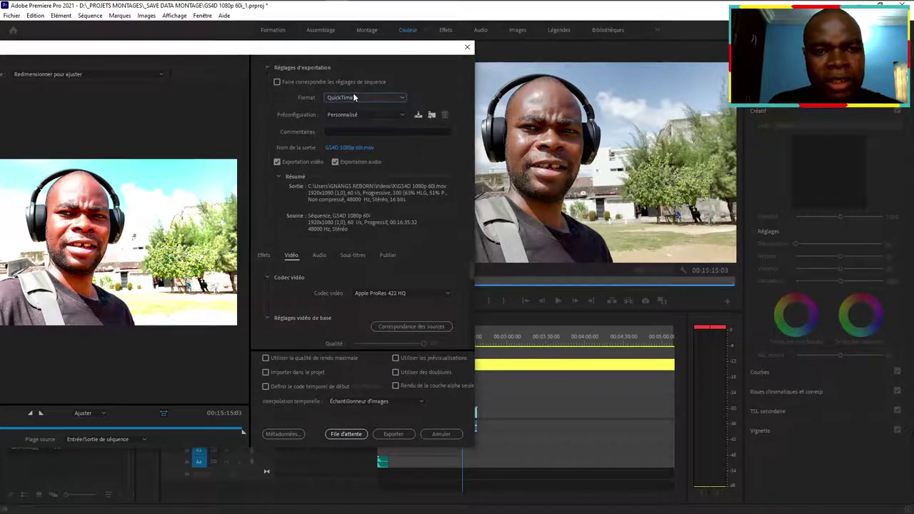
Try the Apple ProRes 4444 PQ, 4444 with PQ alpha and GoPro CineForm presets
left_click(357, 114)
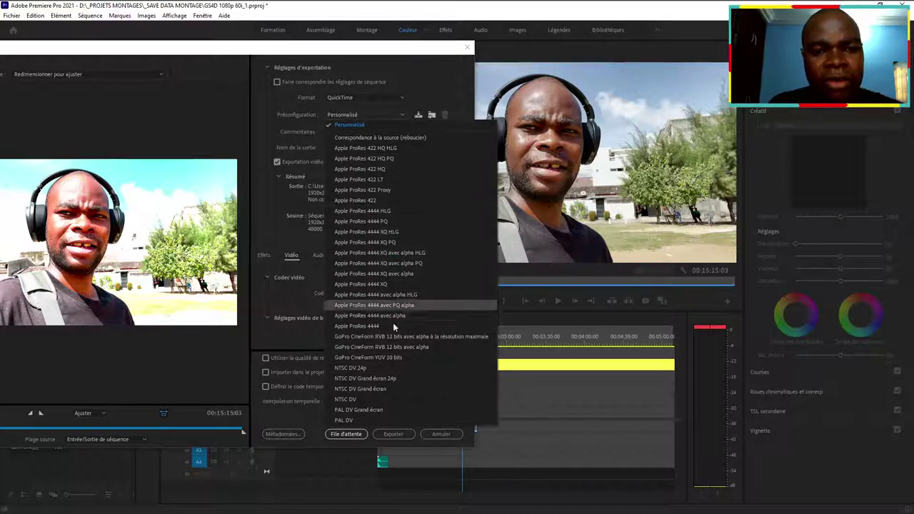
left_click(380, 221)
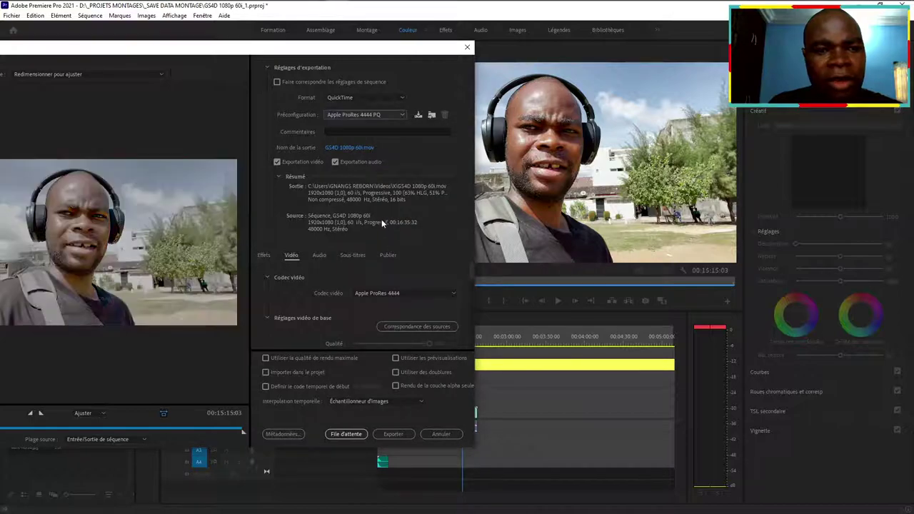
left_click(374, 113)
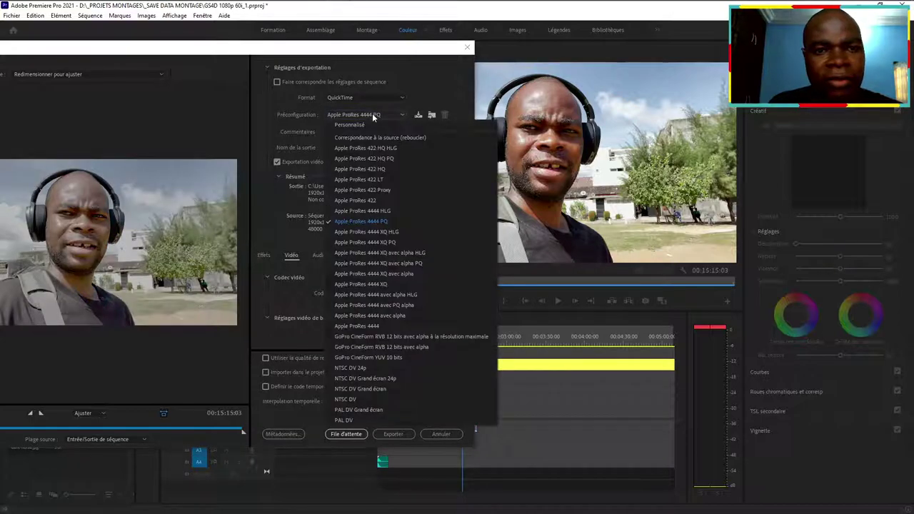
left_click(384, 306)
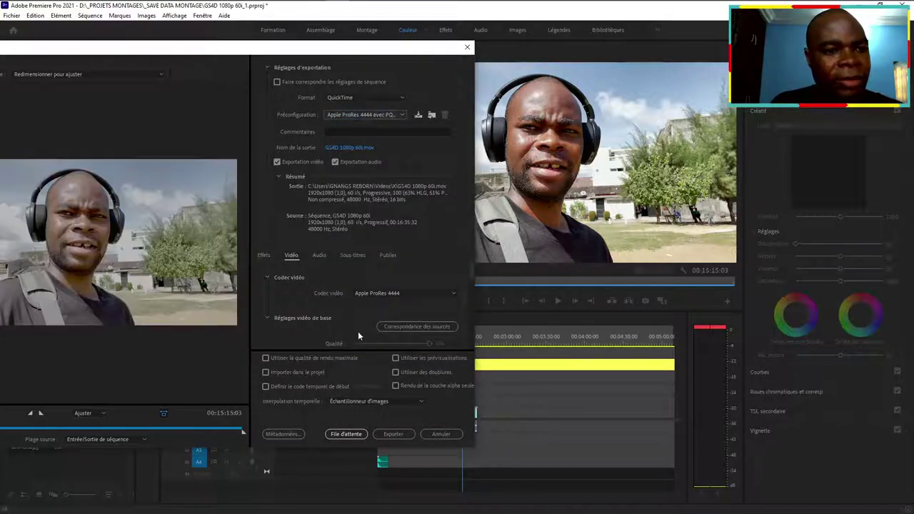
left_click(363, 112)
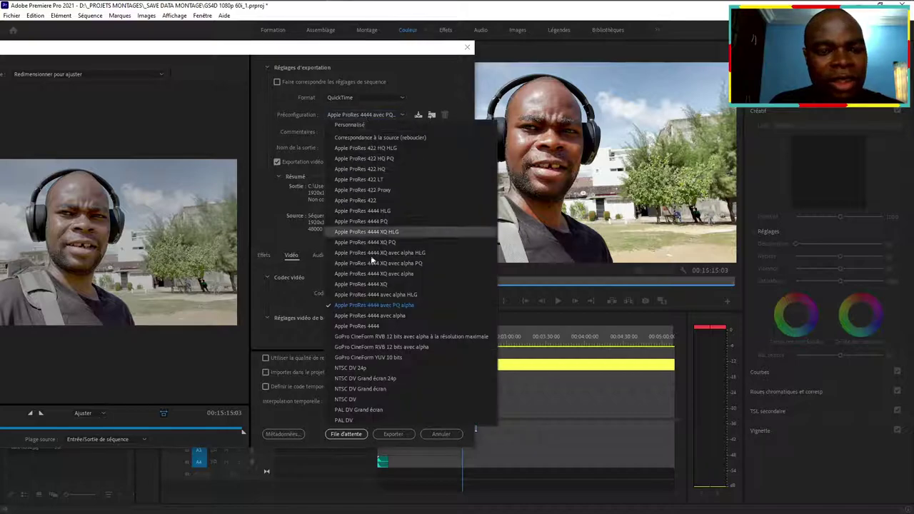
left_click(369, 338)
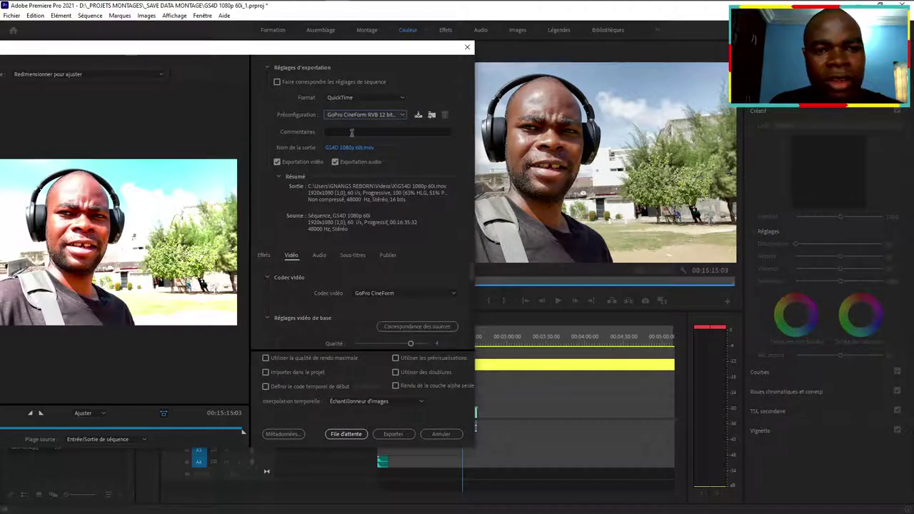
Try the NTSC DV 24p and NTSC DV Grand écran presets, ending on Apple ProRes 4444 XQ
left_click(364, 114)
left_click(385, 366)
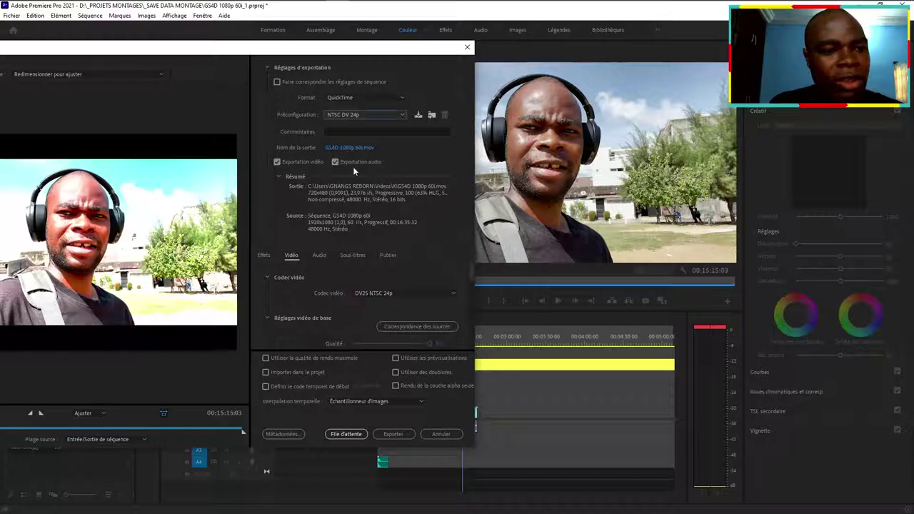
left_click(387, 113)
left_click(395, 380)
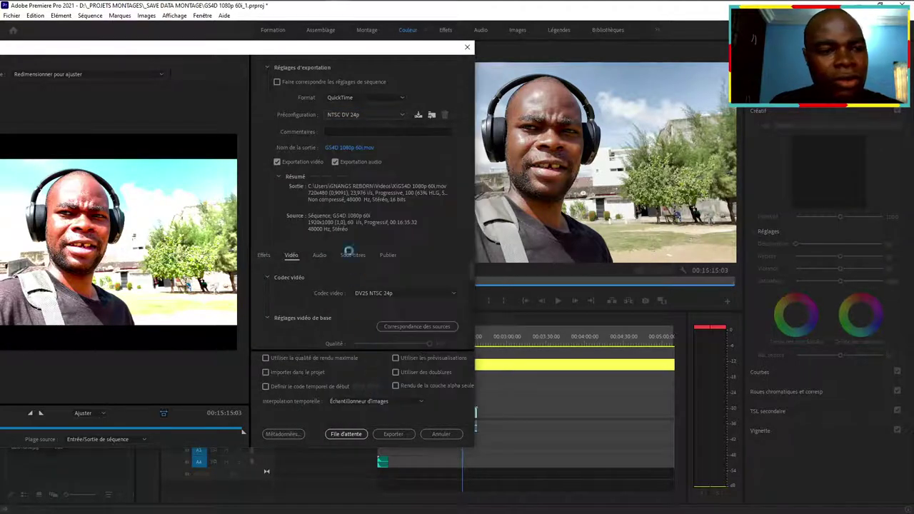
left_click(360, 118)
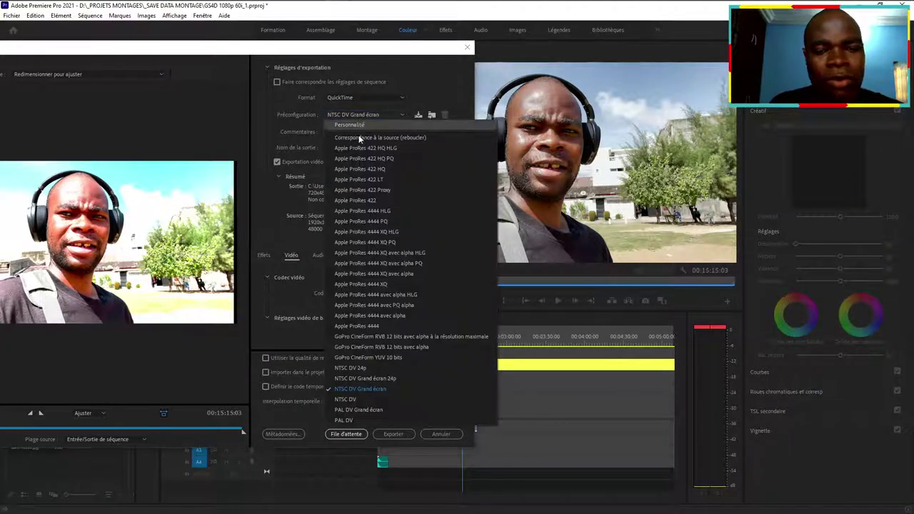
left_click(369, 286)
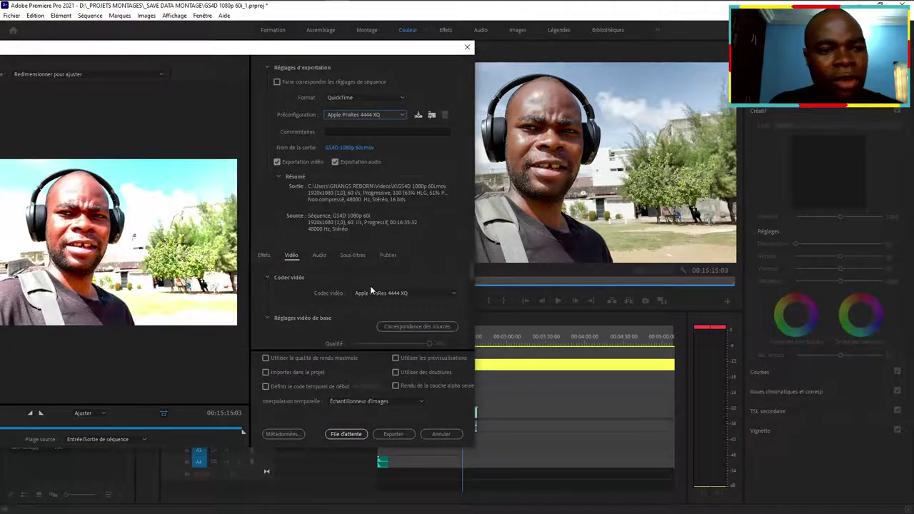
left_click(370, 116)
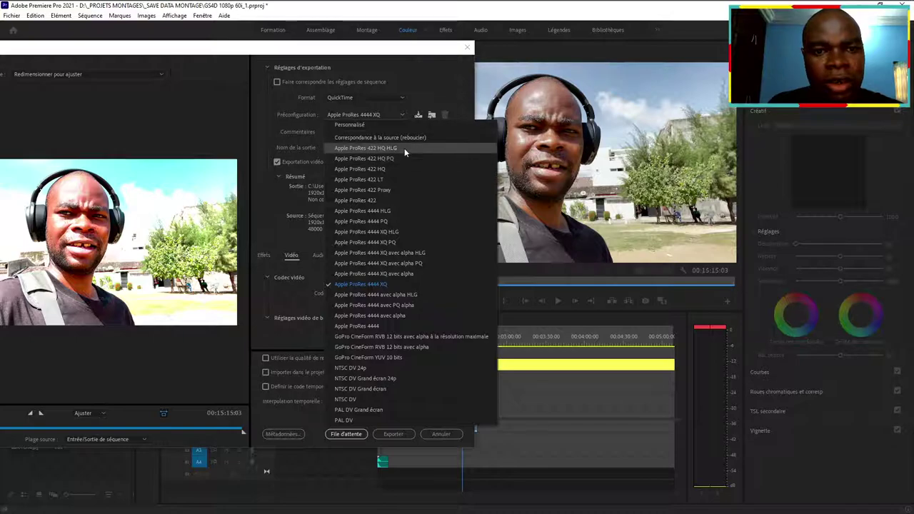
Compare the Apple ProRes 422 HQ HLG, 4444 XQ and 422 QuickTime presets
left_click(404, 147)
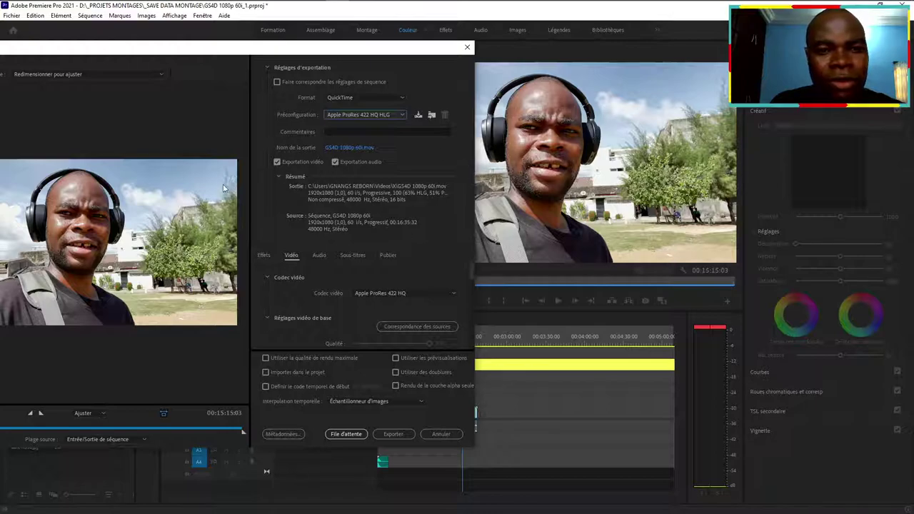
left_click(388, 117)
left_click(412, 254)
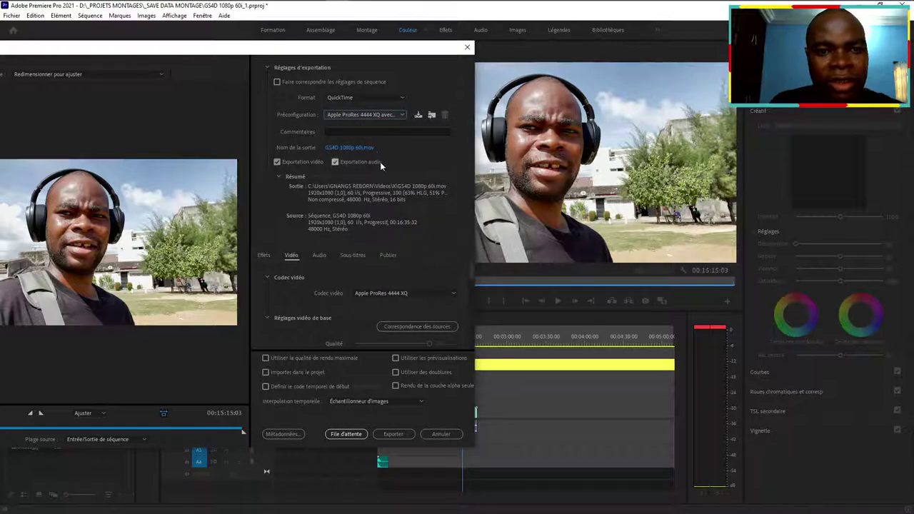
left_click(386, 114)
left_click(400, 302)
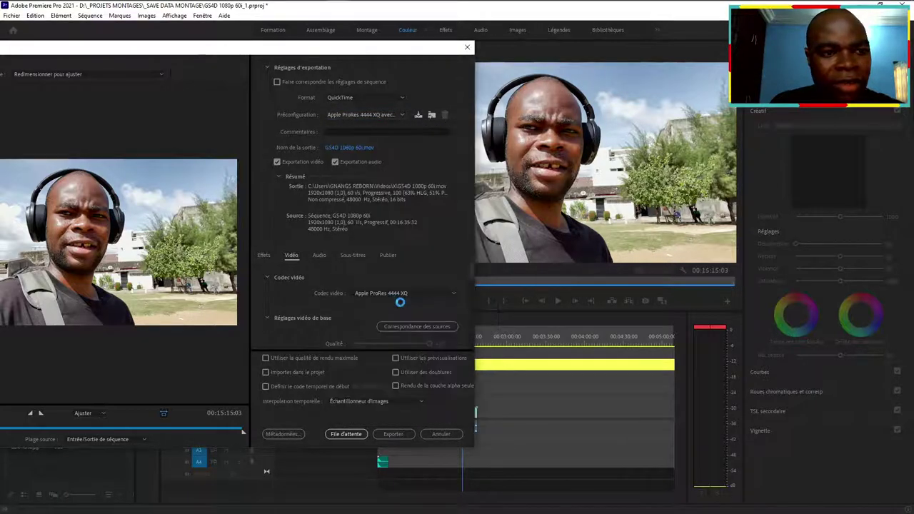
left_click(368, 115)
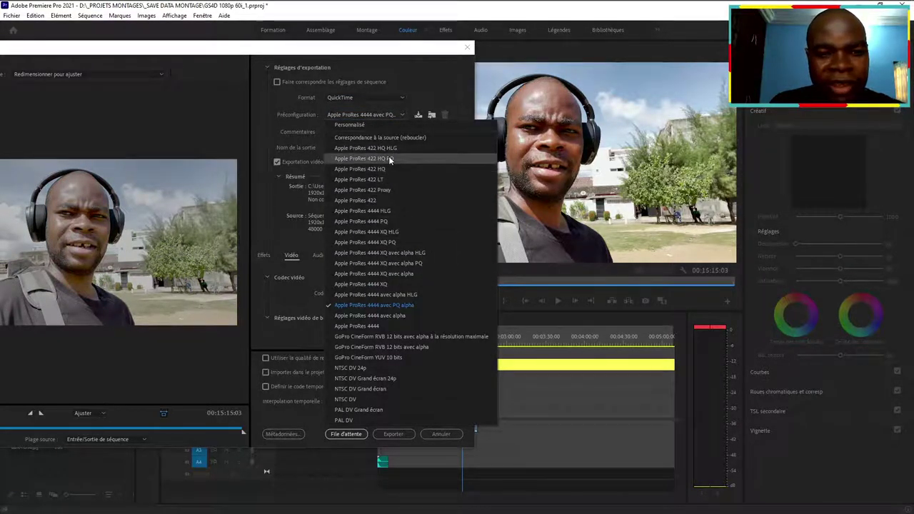
left_click(377, 199)
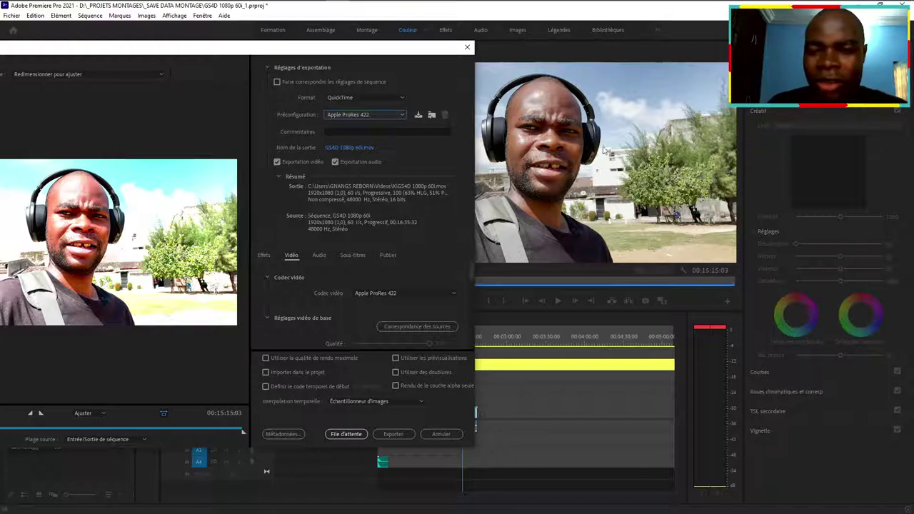
Settle on the Apple ProRes 422 HQ HLG preset for the export
left_click(364, 114)
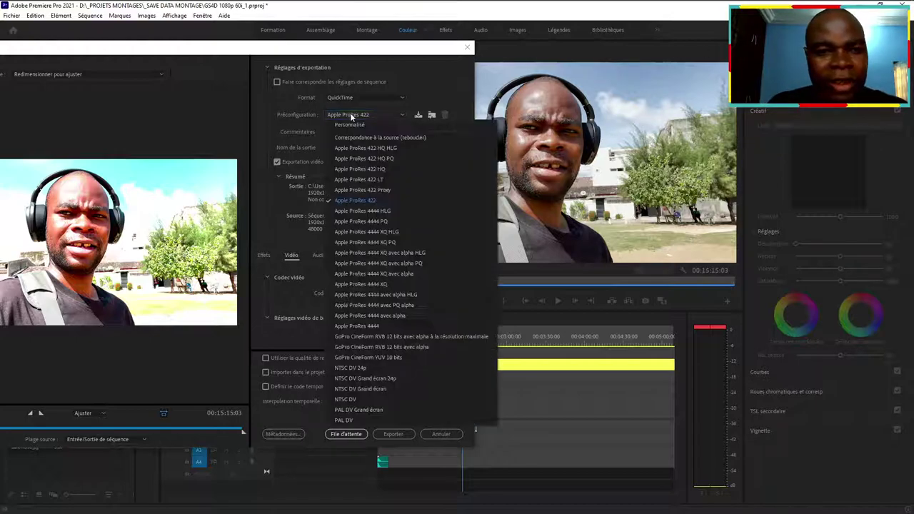
left_click(386, 148)
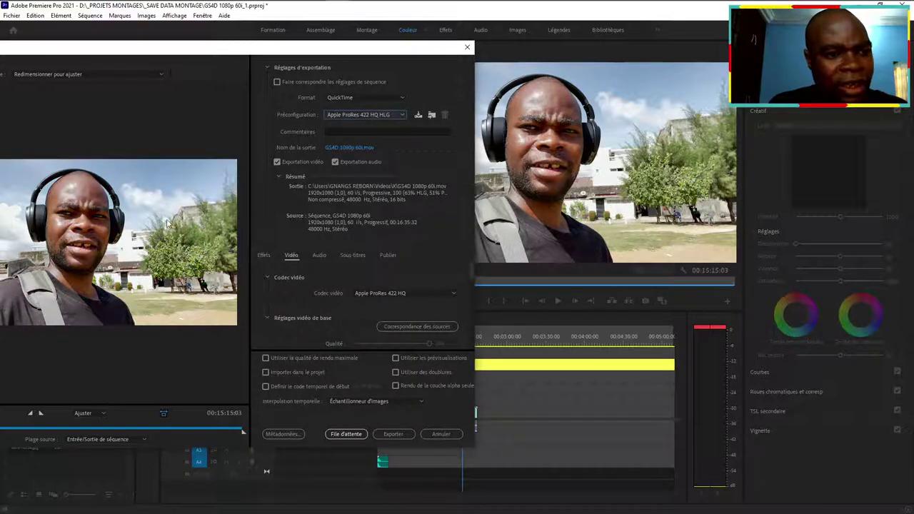
left_click(383, 115)
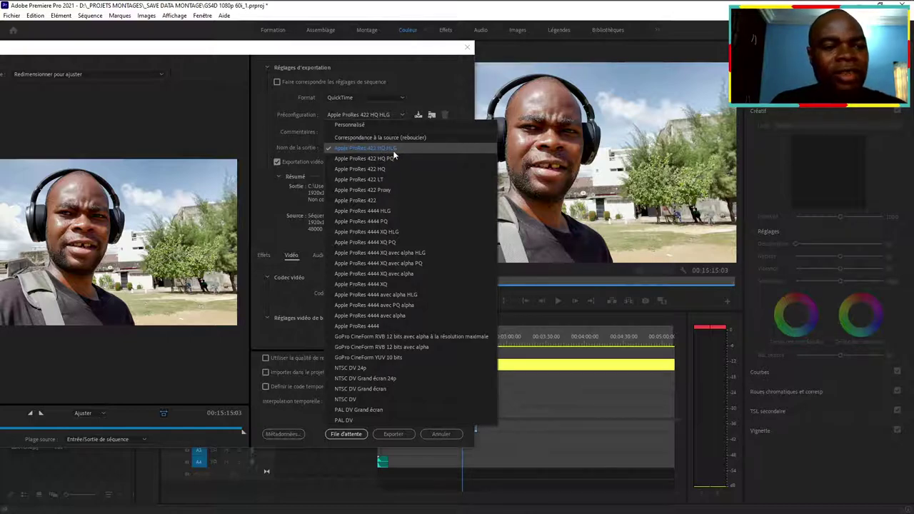
left_click(421, 77)
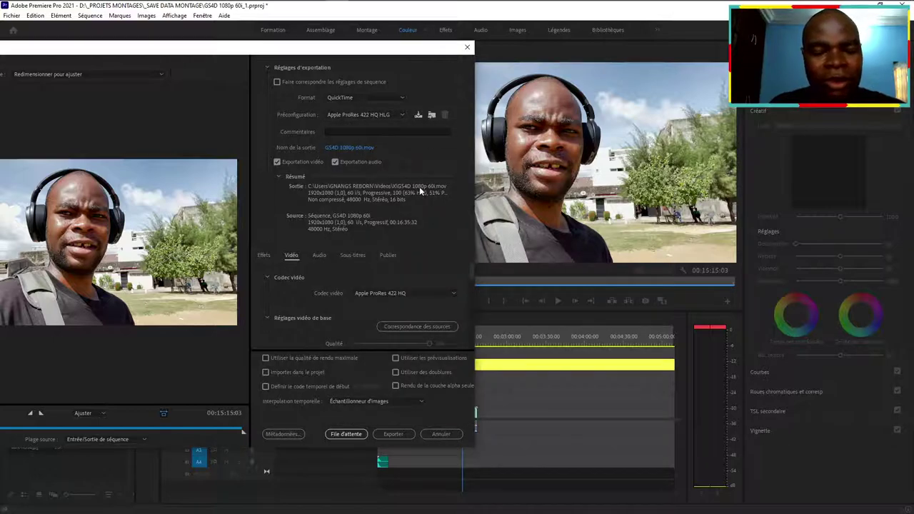
left_click(361, 146)
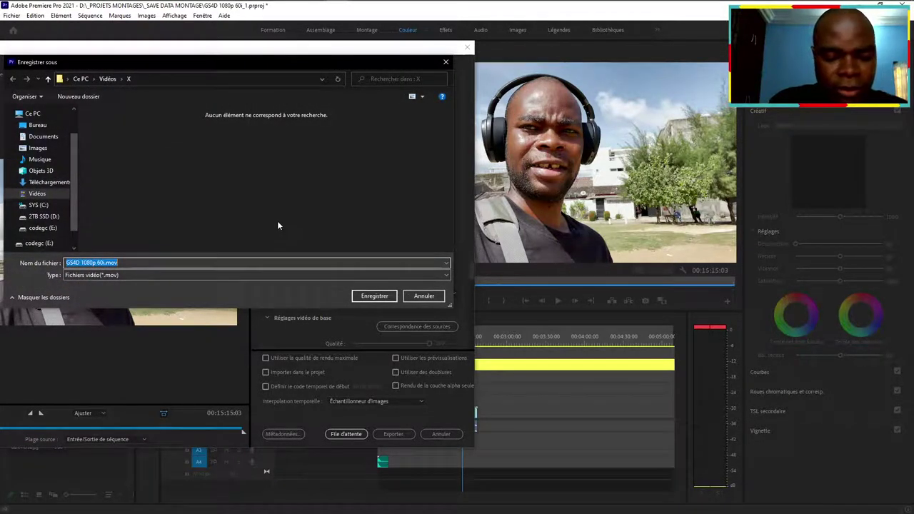
Save the output as 'HDR iPhone 12 pro max.mov' in the Videos X folder
type("HDR iPhone")
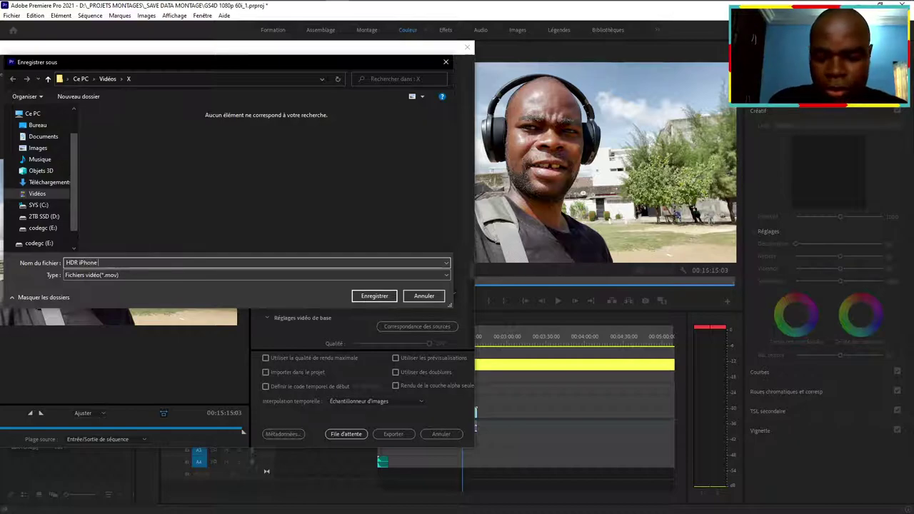
type("re")
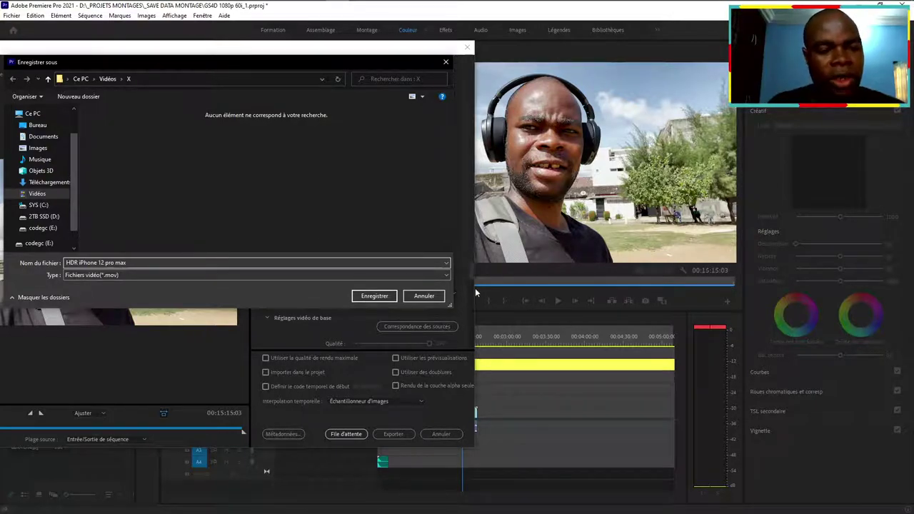
left_click(374, 296)
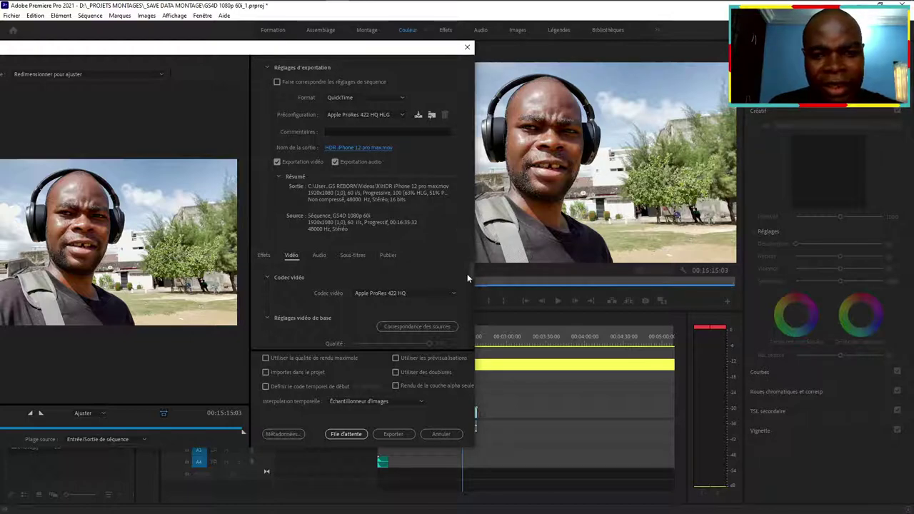
Keep the Apple ProRes 422 HQ codec and Rec. 2100 HLG colour space, reviewing the video settings
scroll(473, 271, "down", 1)
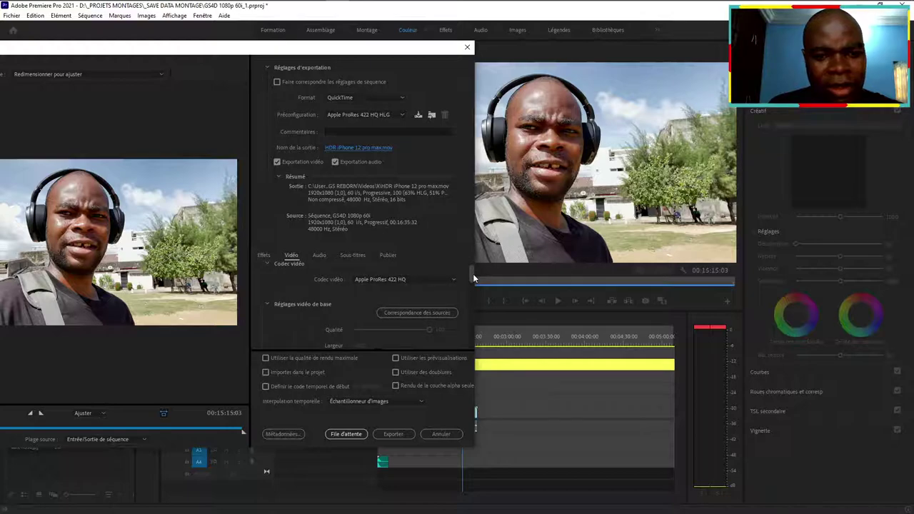
left_click(408, 279)
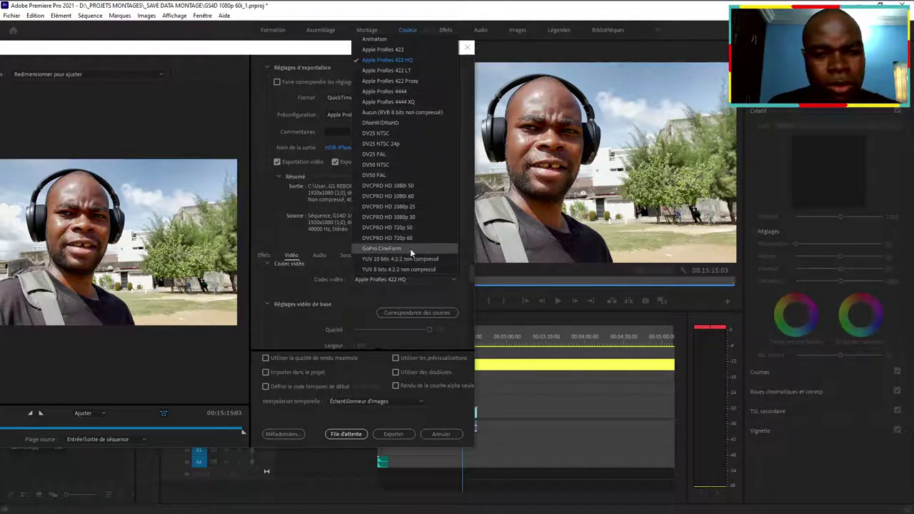
left_click(285, 280)
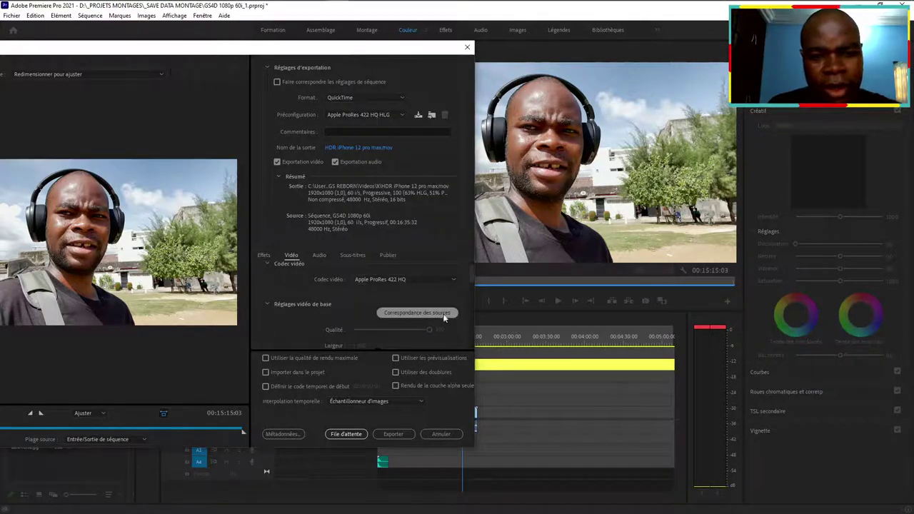
left_click_drag(472, 274, 469, 309)
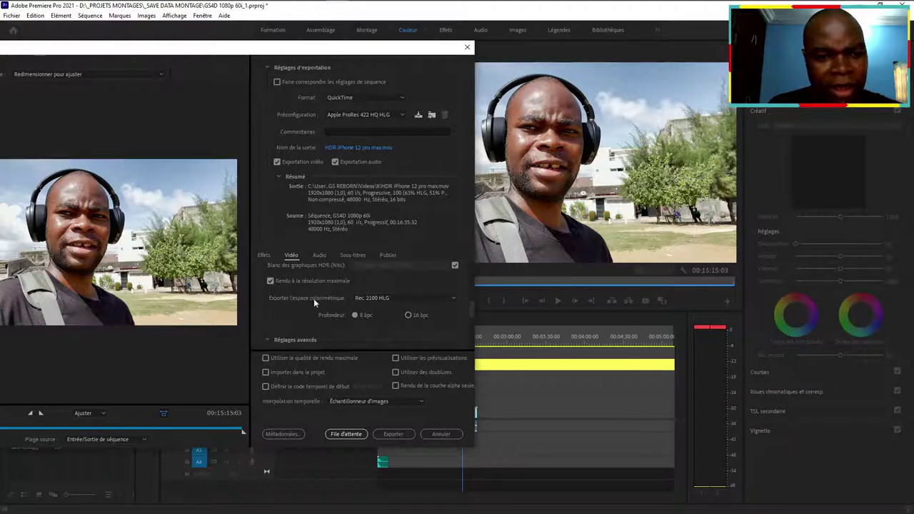
left_click(387, 299)
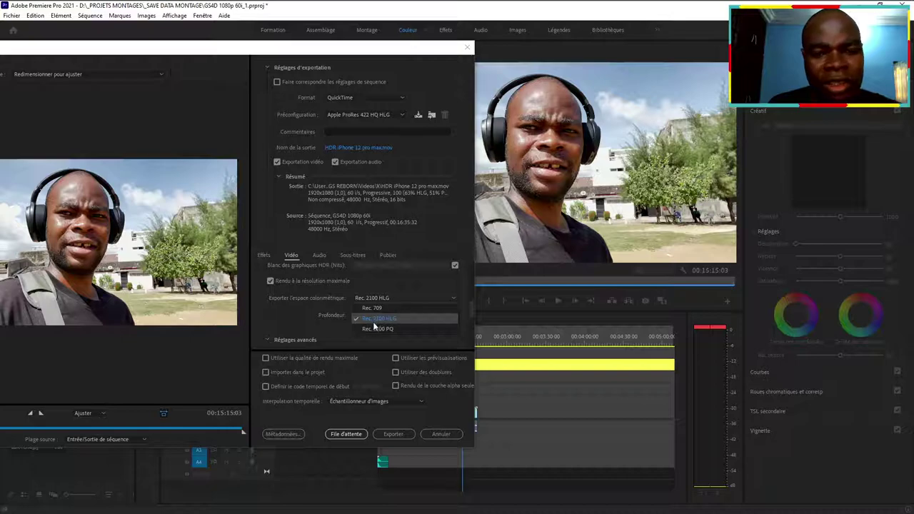
left_click(417, 317)
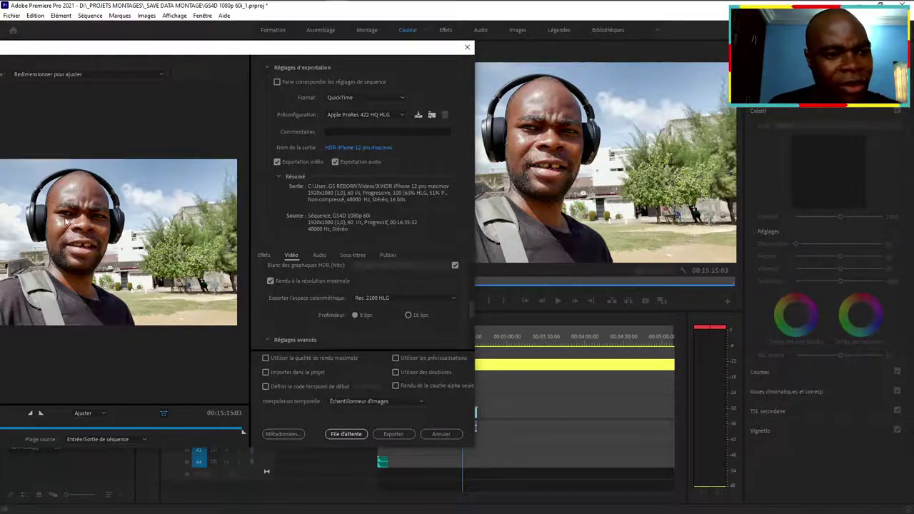
left_click_drag(470, 307, 471, 332)
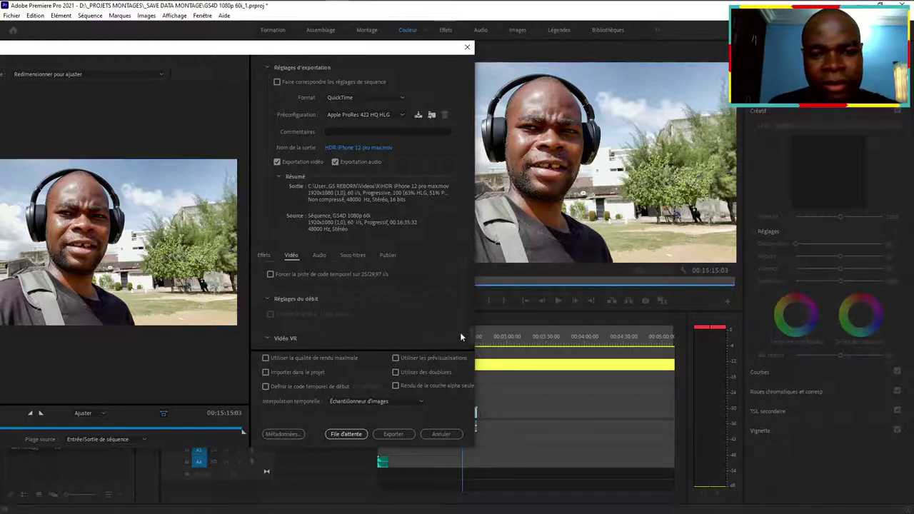
mouse_move(472, 336)
left_mouse_down()
mouse_move(471, 346)
mouse_move(468, 330)
left_mouse_up()
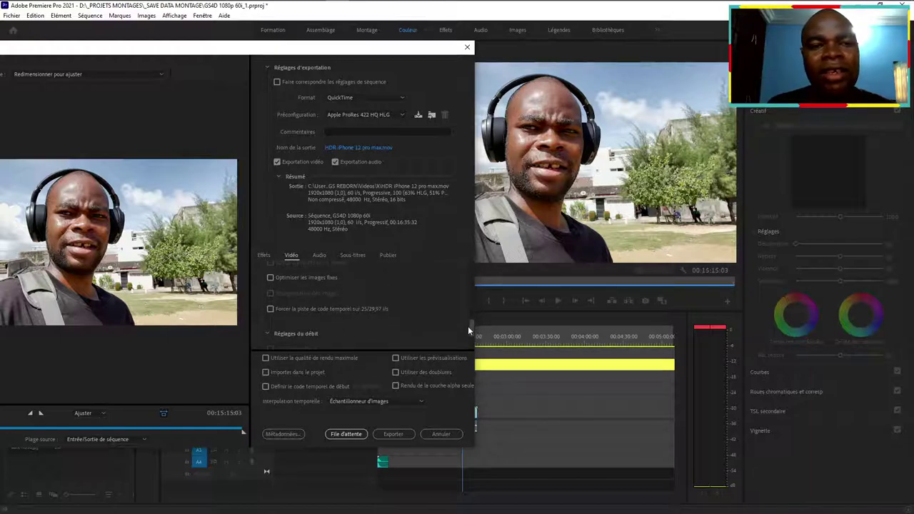
Open Selfie 4k6.MOV from the Apple iPhone folder in MediaInfo
mouse_move(262, 12)
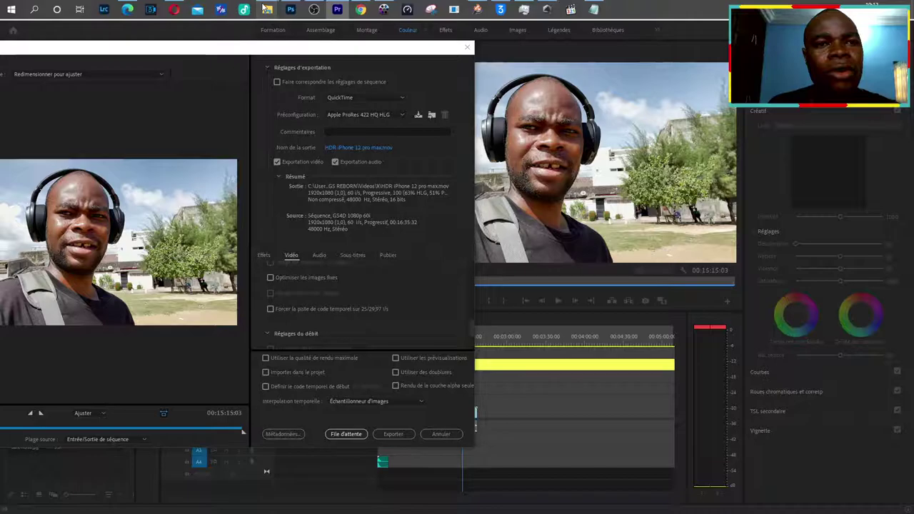
mouse_move(639, 52)
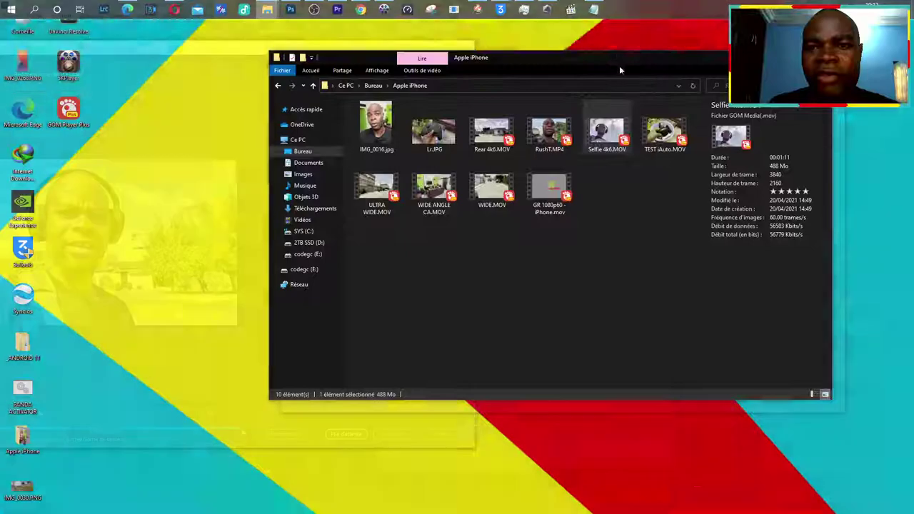
left_click(619, 66)
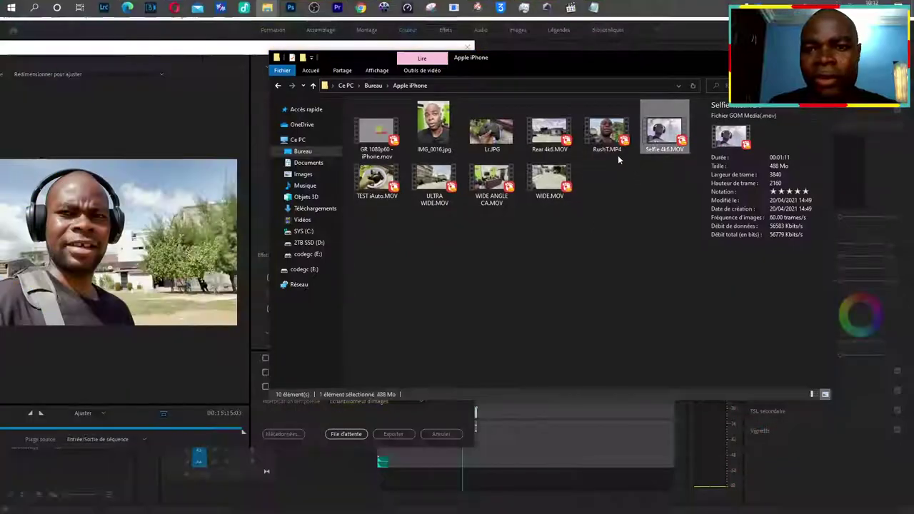
right_click(664, 129)
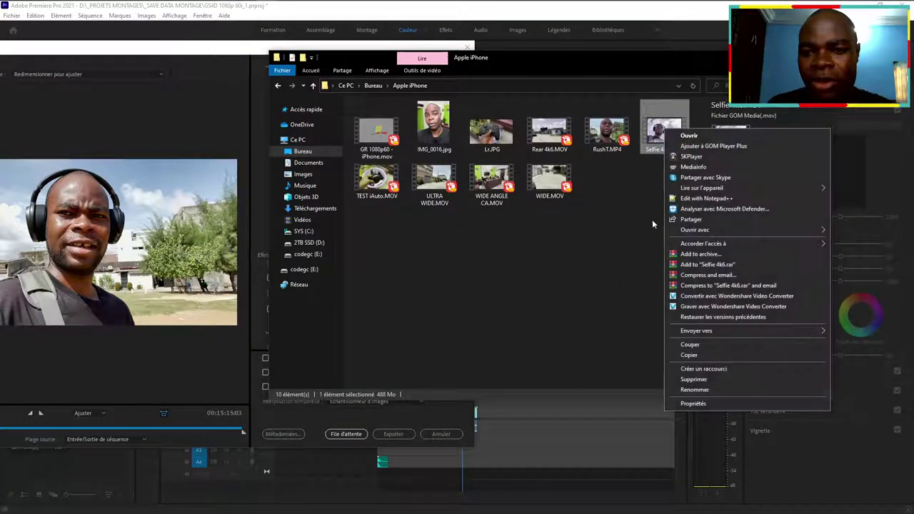
key("Escape")
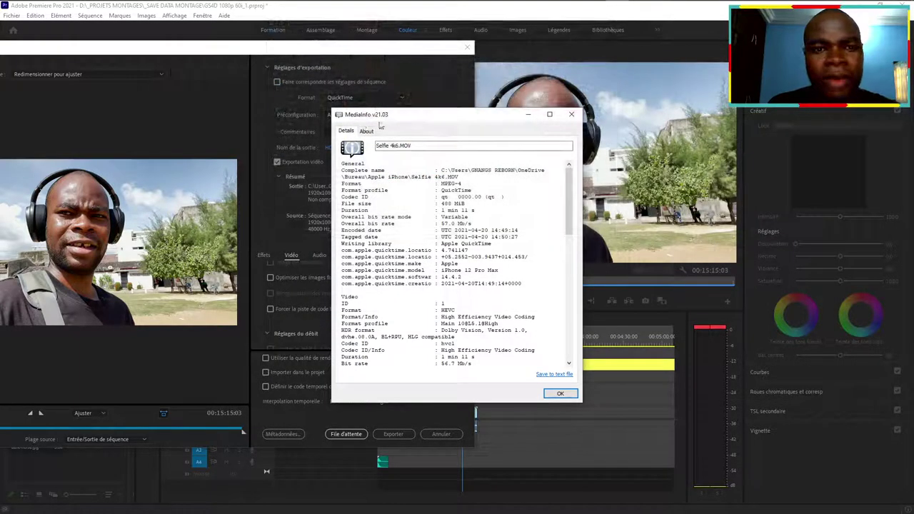
mouse_move(386, 120)
left_mouse_down()
mouse_move(571, 244)
mouse_move(582, 318)
mouse_move(524, 239)
left_mouse_up()
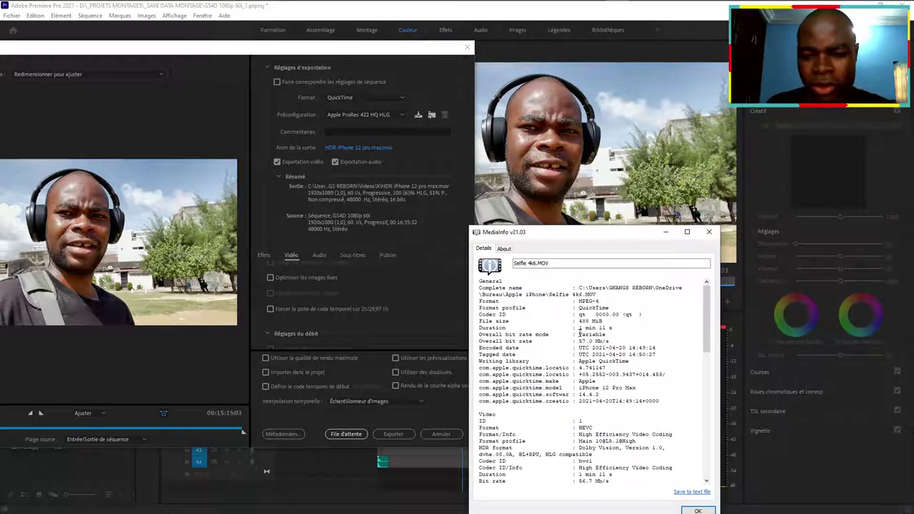
left_click_drag(611, 308, 477, 309)
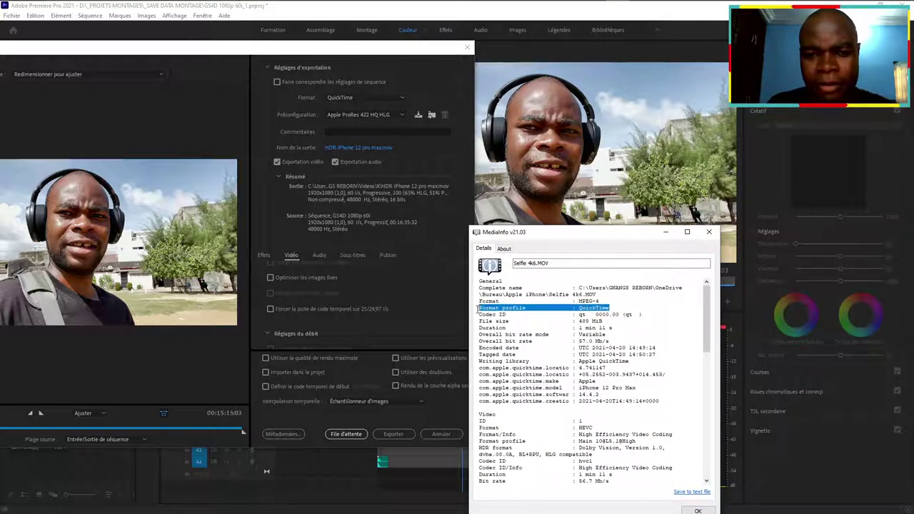
left_click(341, 104)
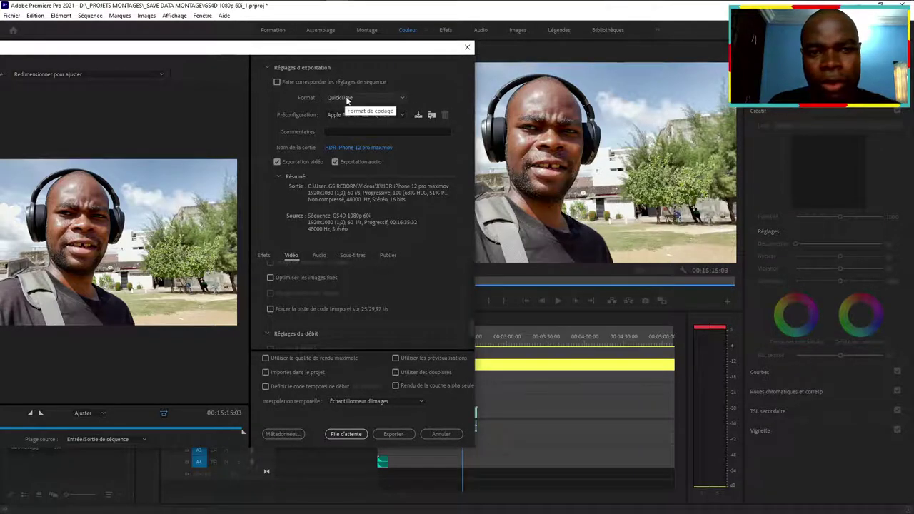
left_click(615, 10)
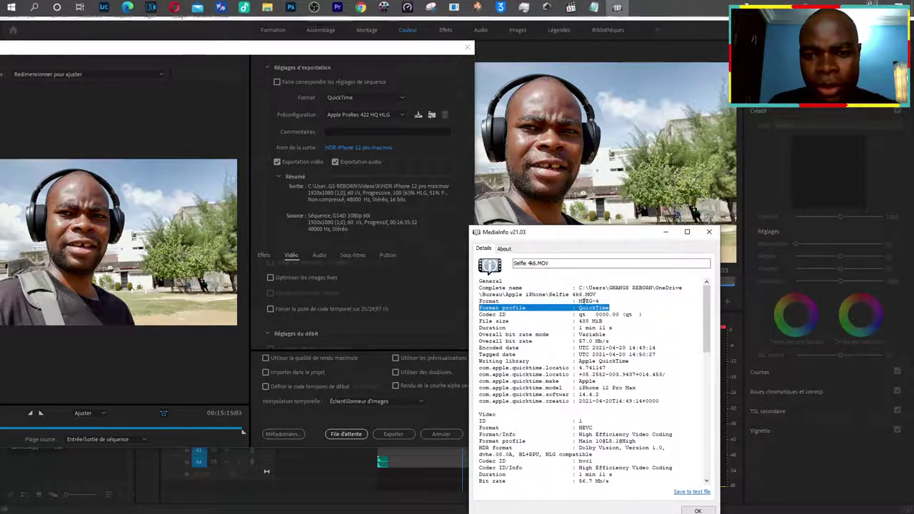
left_click_drag(611, 307, 576, 307)
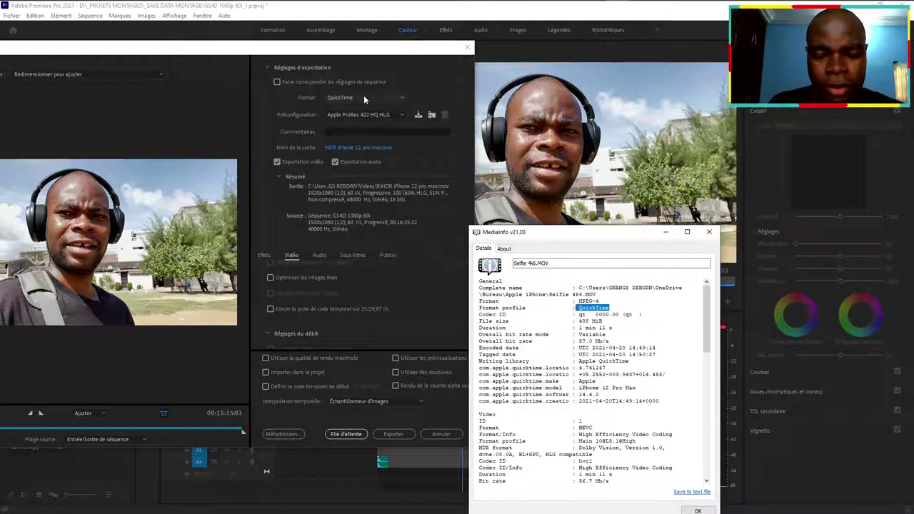
double_click(589, 294)
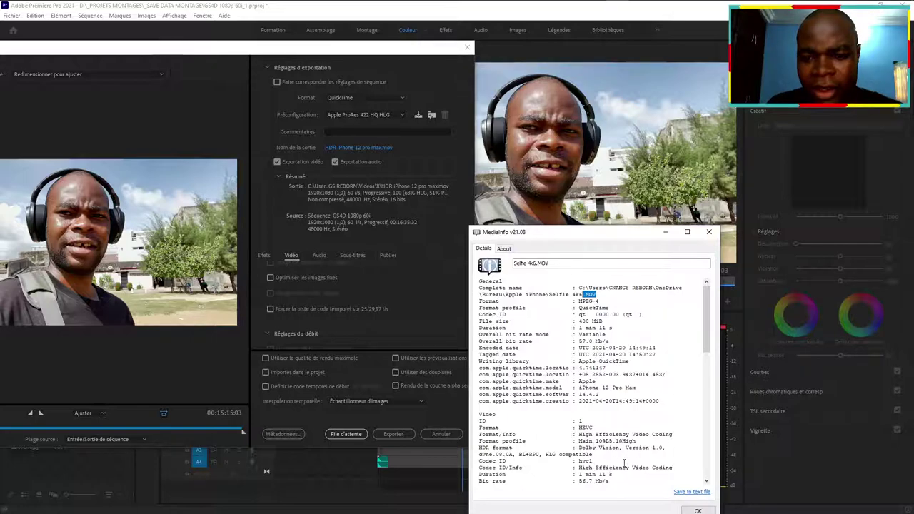
scroll(623, 464, "down", 5)
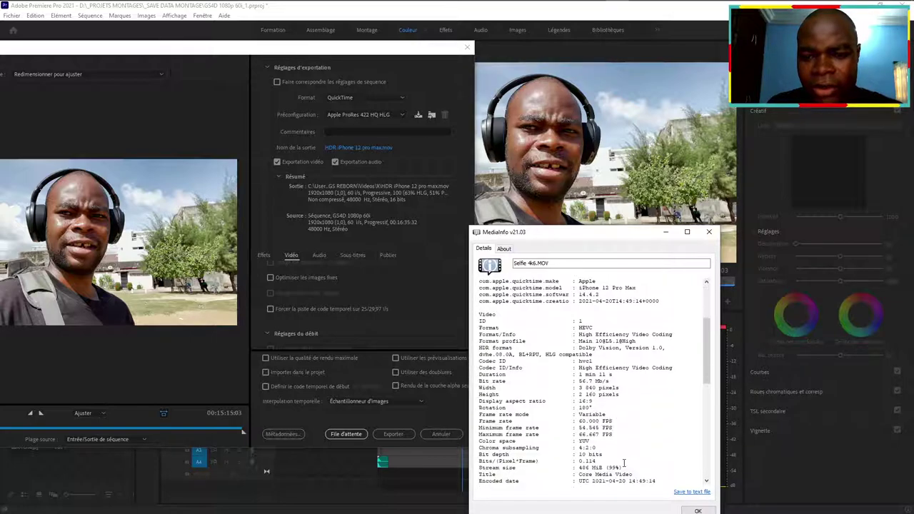
Close MediaInfo and start the export with the current HLG settings
left_click(708, 231)
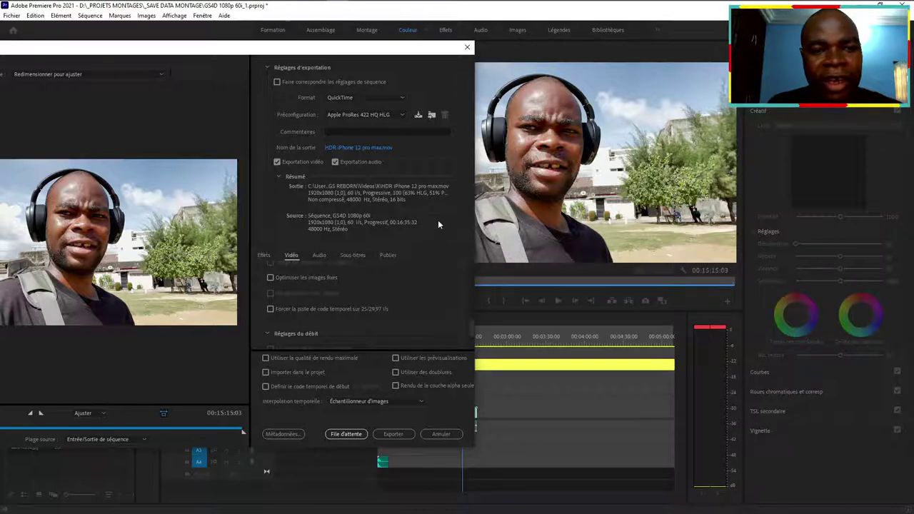
left_click(404, 435)
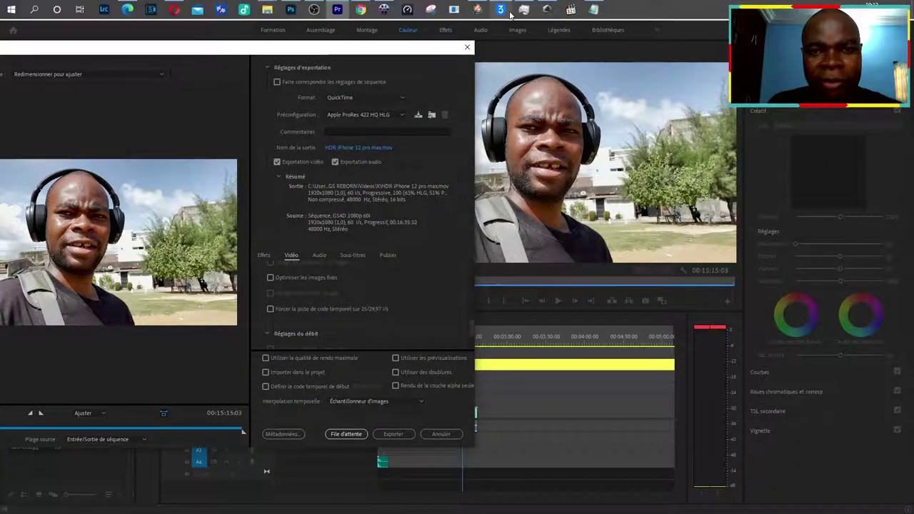
left_click(525, 8)
left_click(591, 249)
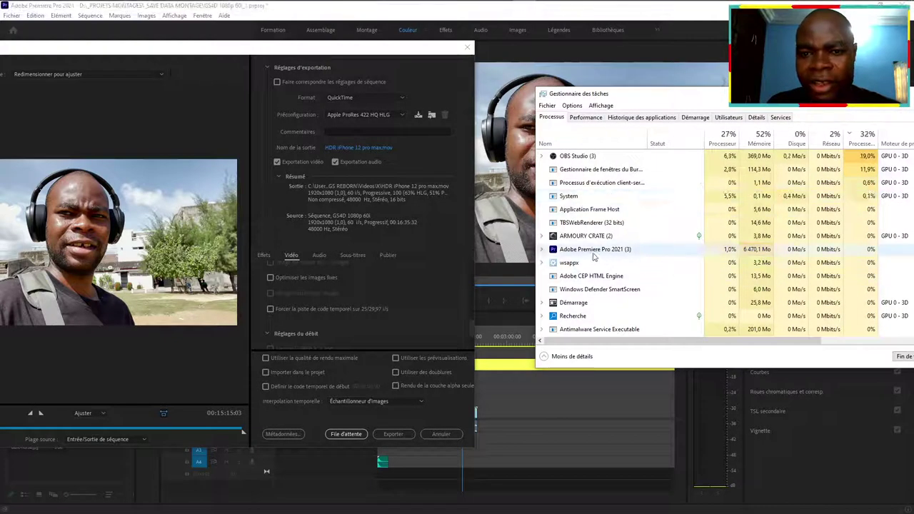
left_click(578, 357)
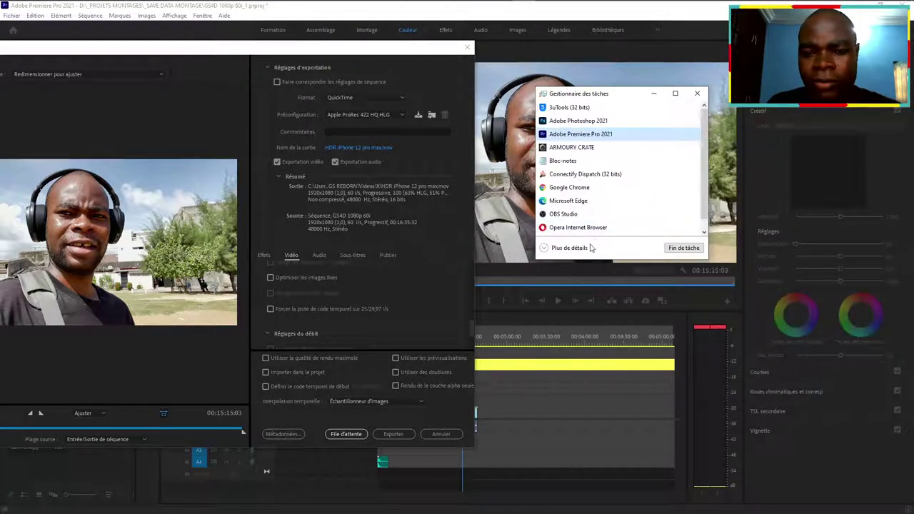
left_click(587, 302)
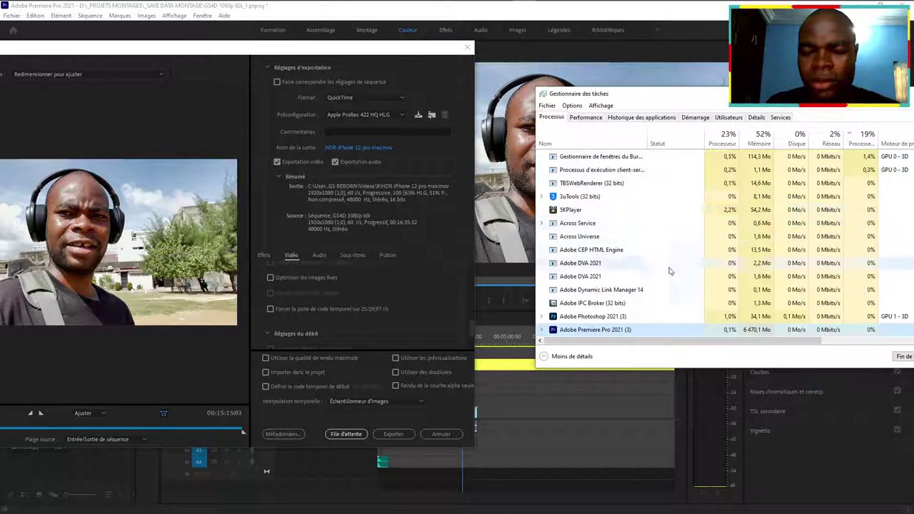
scroll(620, 307, "down", 1)
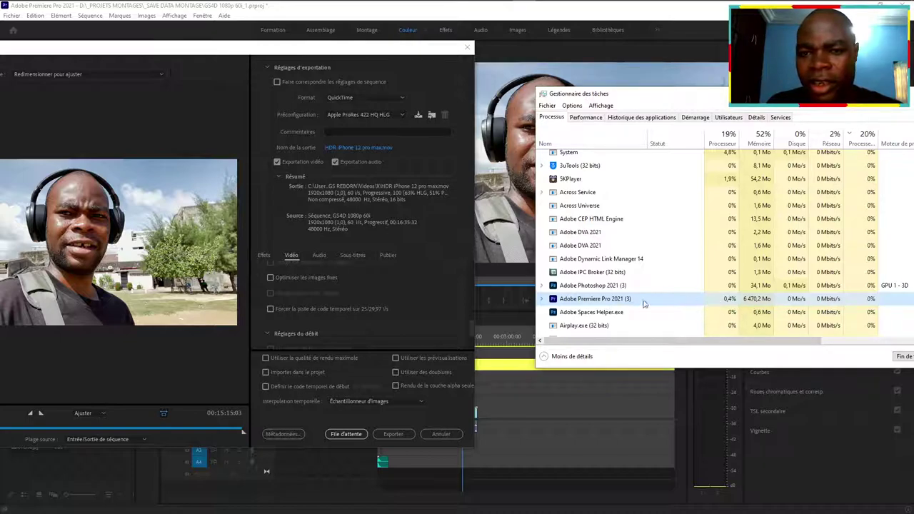
scroll(653, 289, "down", 1)
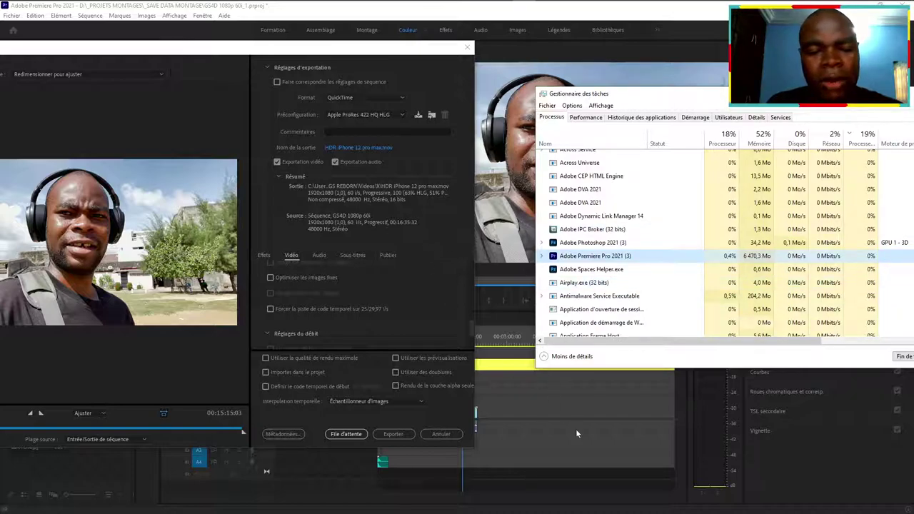
left_click(439, 303)
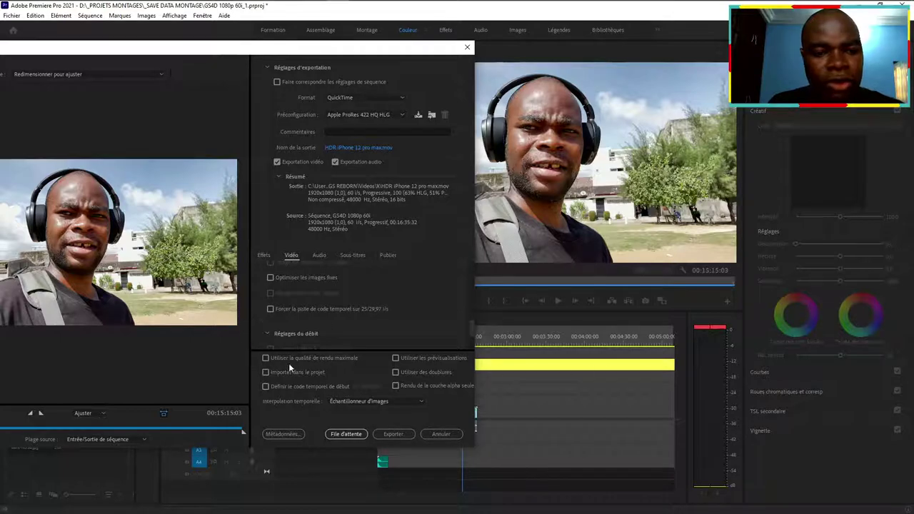
Enable maximum render quality and reapply the Apple ProRes 422 HQ HLG preset
left_click(307, 358)
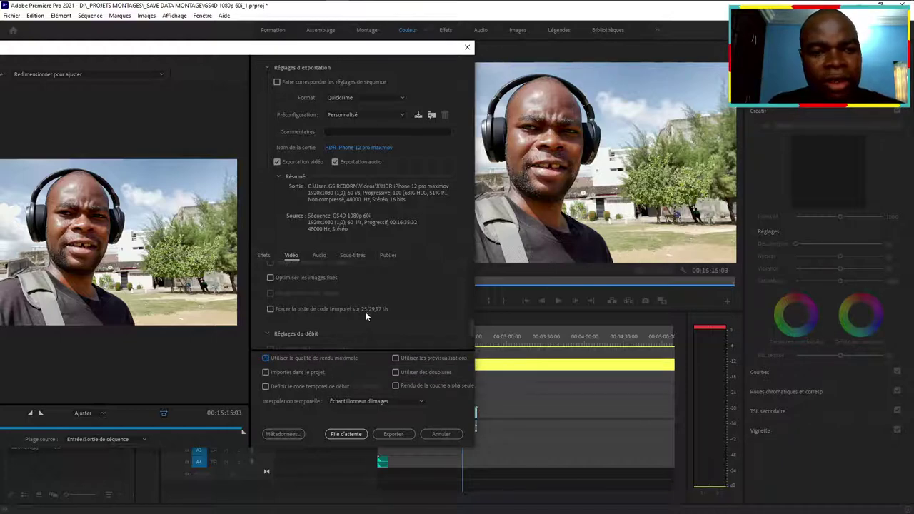
left_click(364, 114)
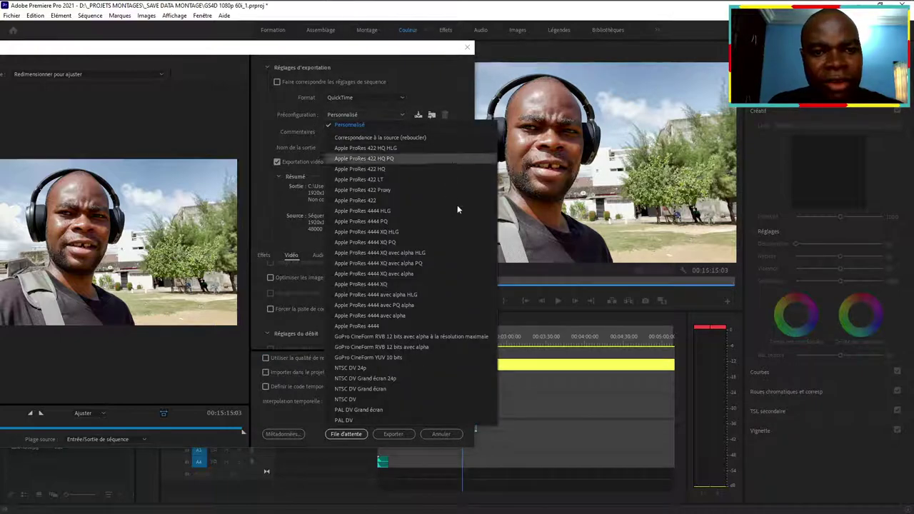
left_click(395, 147)
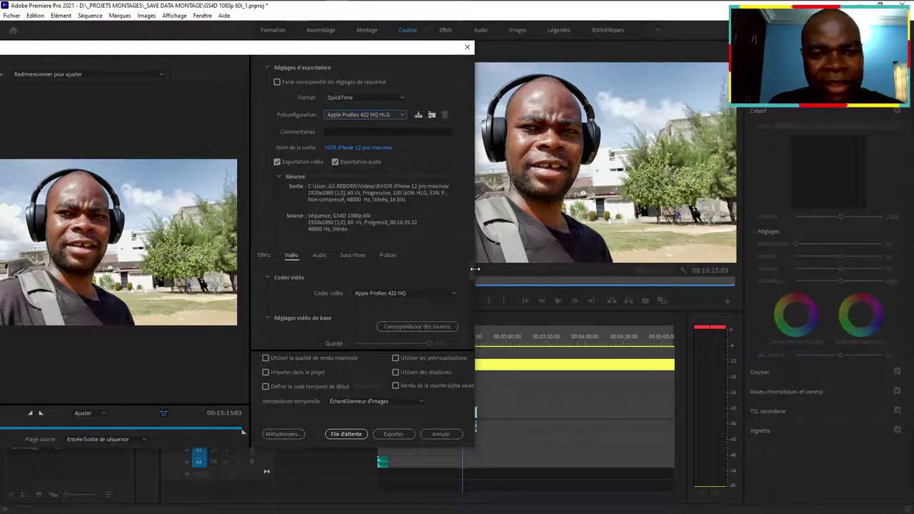
left_click_drag(471, 279, 464, 348)
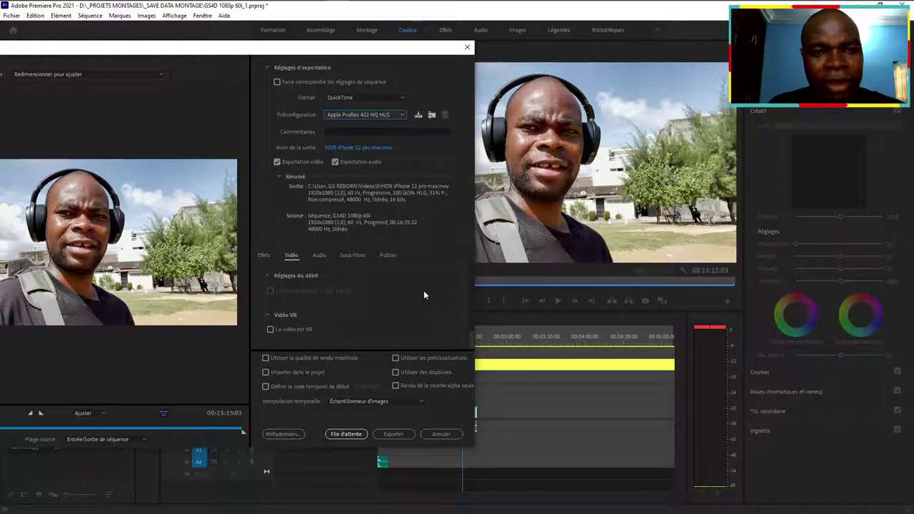
Start the encode, cancel it at 0%, and close Export Settings
left_click(394, 434)
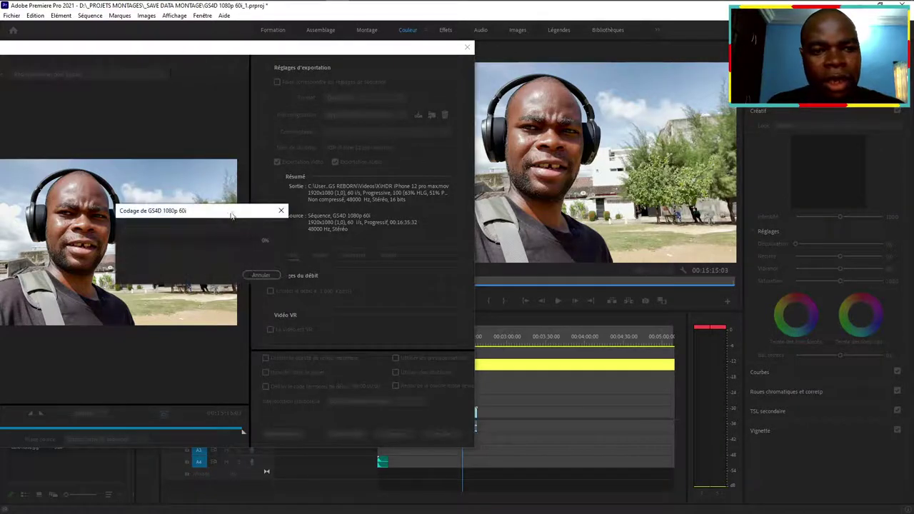
left_click_drag(318, 230, 407, 285)
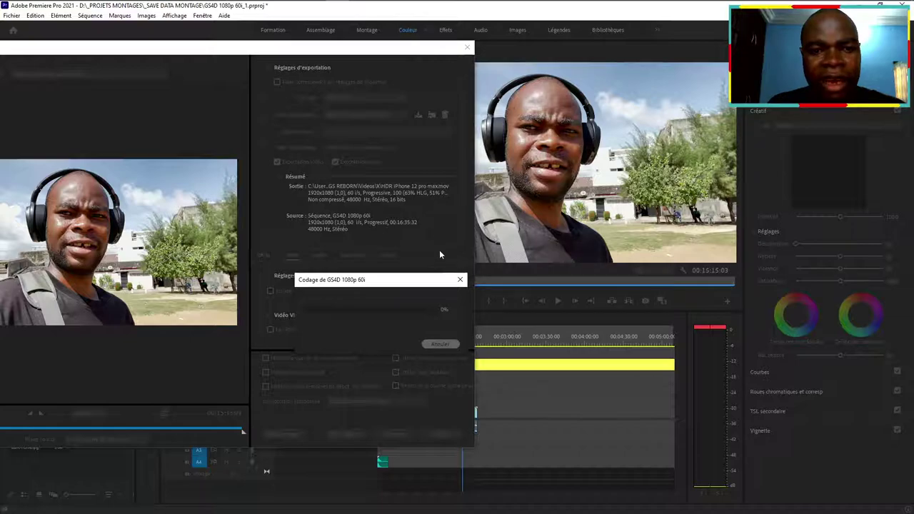
left_click(448, 343)
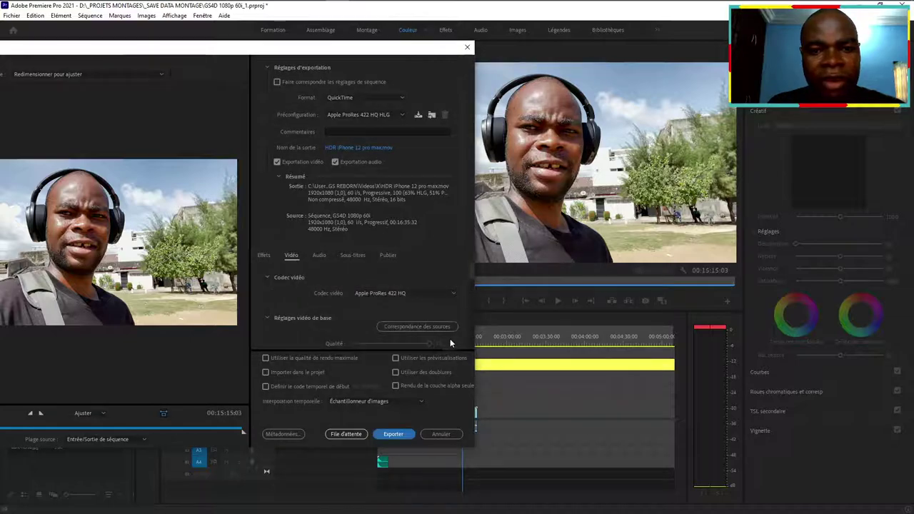
left_click(467, 50)
Delete HDR iPhone 12 pro max.mov from the X folder, then return to Premiere
mouse_move(267, 10)
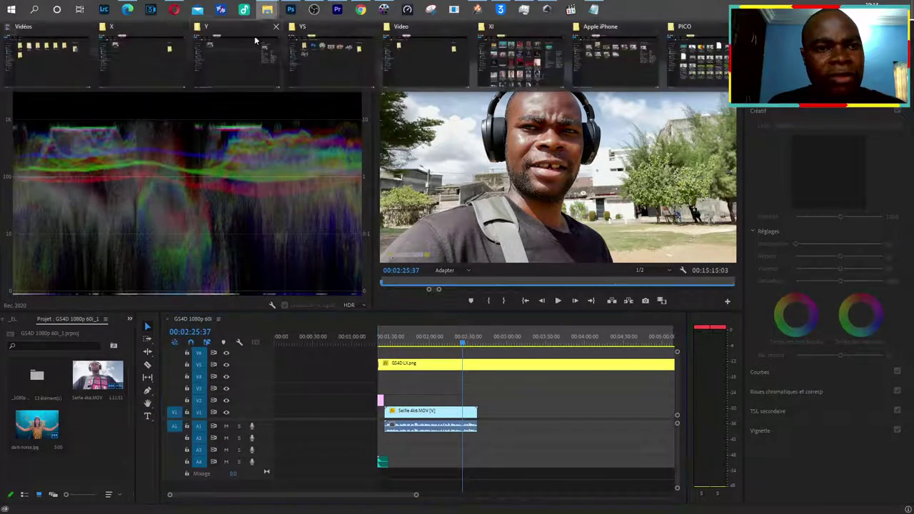
left_click(149, 50)
left_click(127, 247)
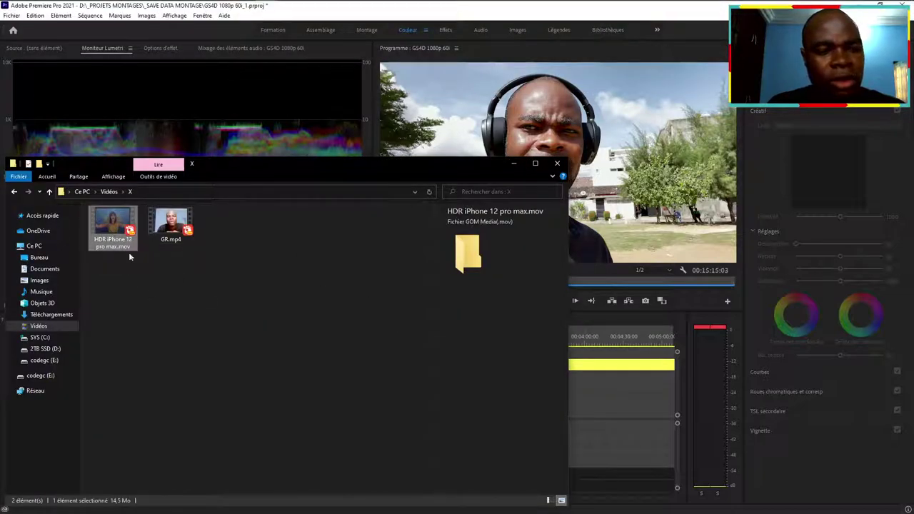
key("Delete")
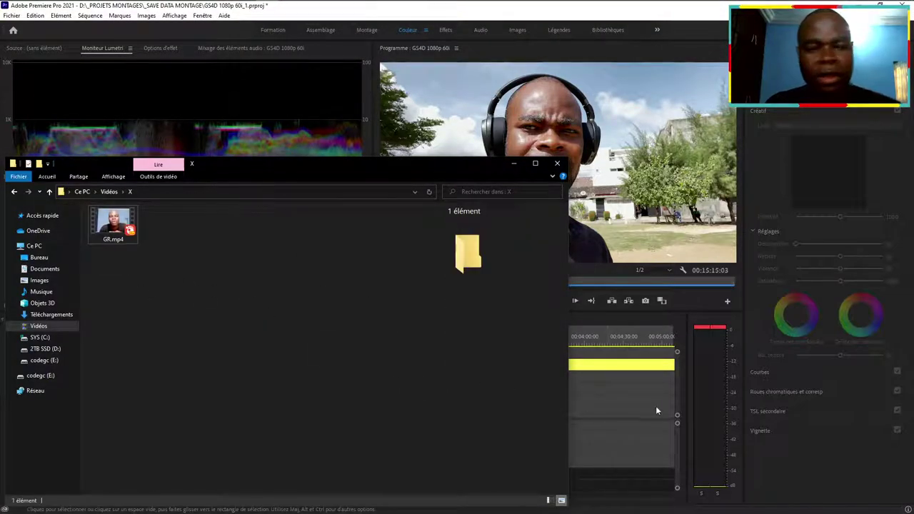
left_click(656, 410)
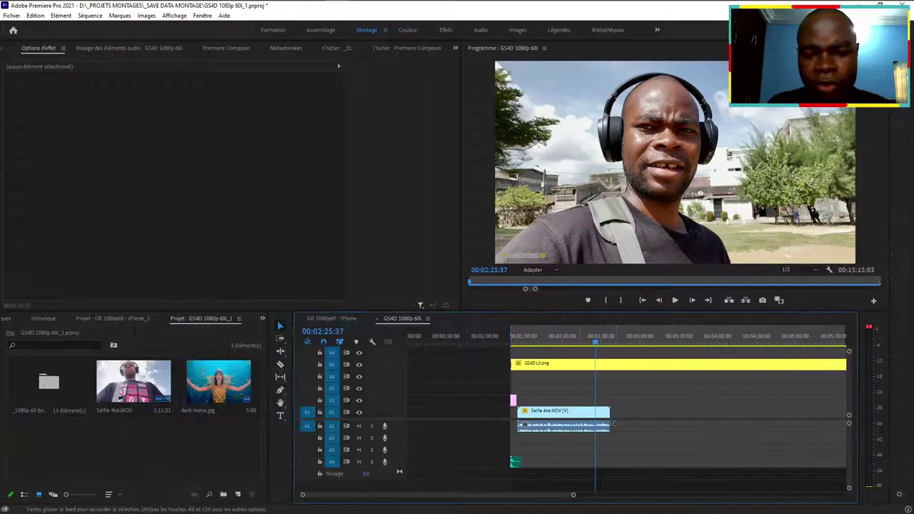
Select the dark-horse.jpg clip at 00:01:22:00 and switch to the Couleur workspace
left_click(514, 342)
left_click(512, 342)
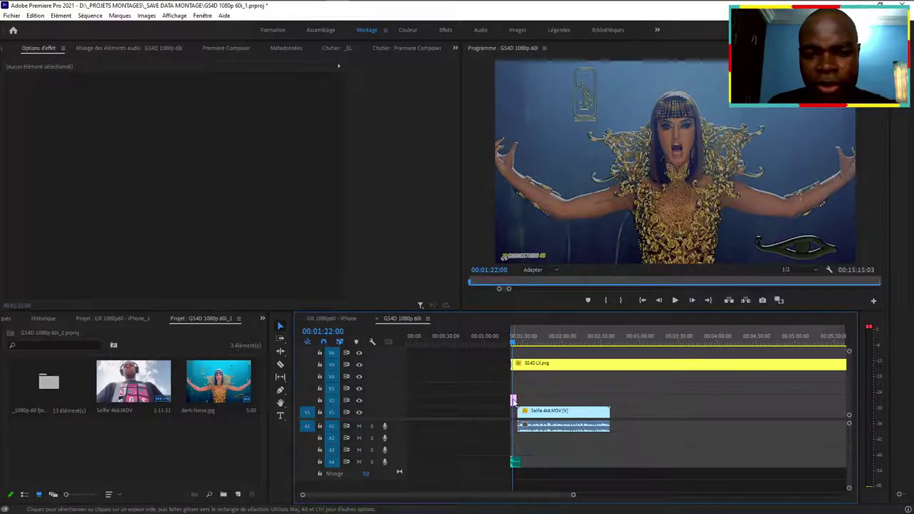
left_click(619, 176)
left_click(416, 31)
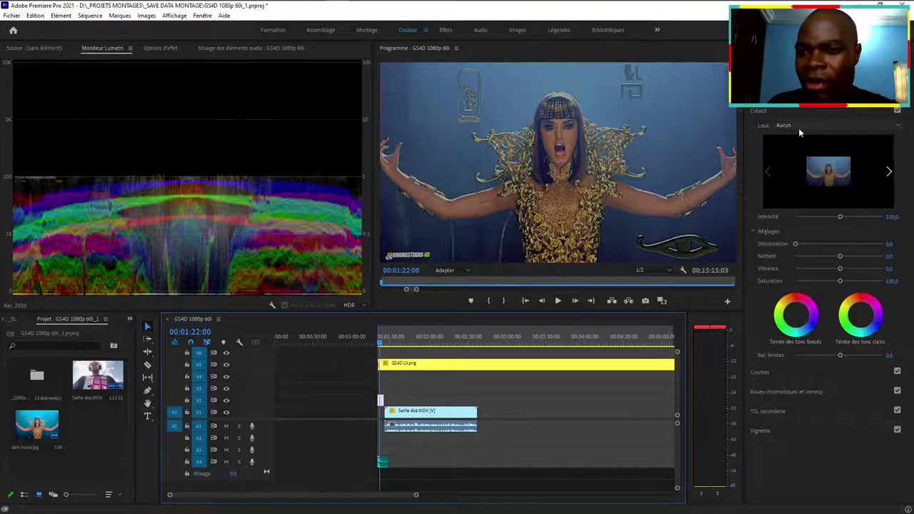
Apply the SL CLEAN KODAK B ULTRASOFT creative look to the dark-horse image
left_click(798, 127)
scroll(807, 300, "down", 10)
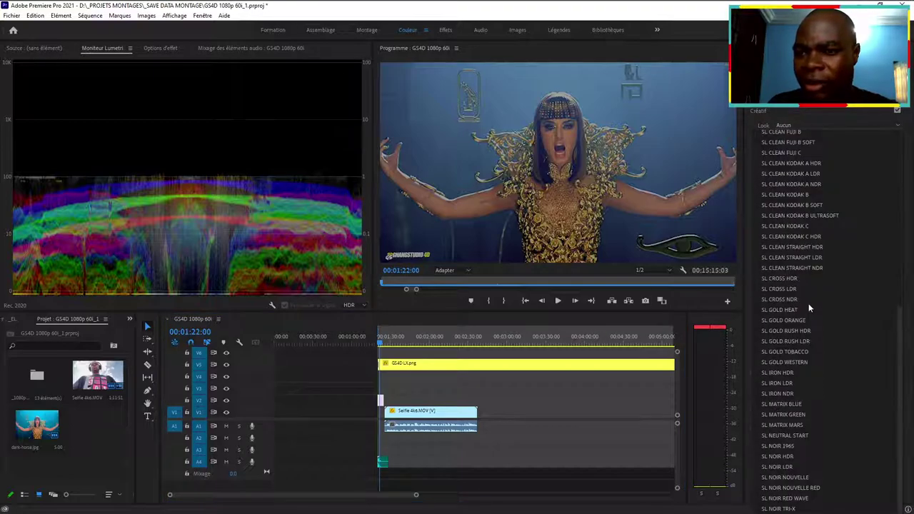
left_click(816, 231)
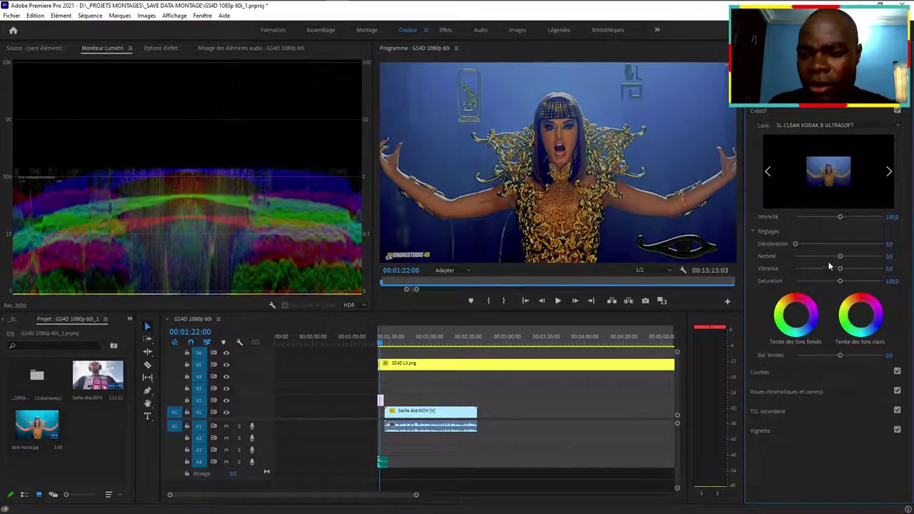
Bow the RGB curve slightly upward to gently brighten the dancer image
left_click(784, 367)
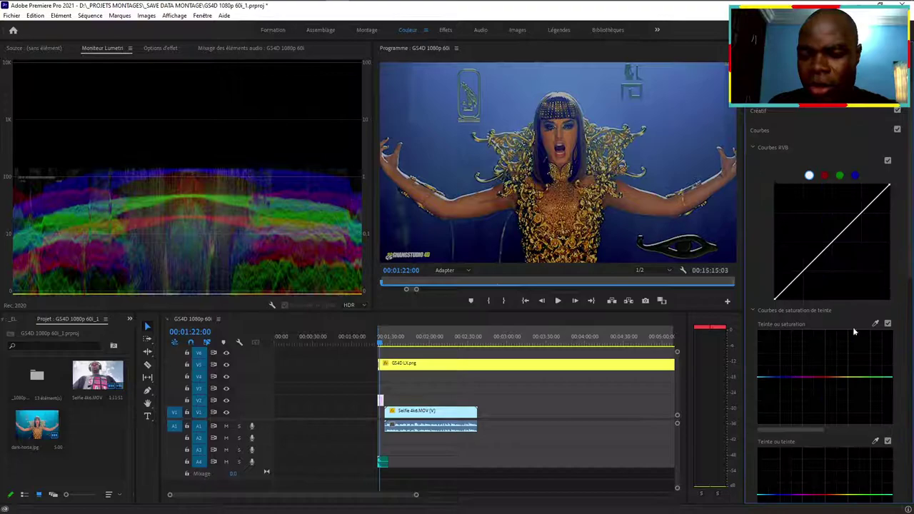
left_click_drag(833, 248, 820, 242)
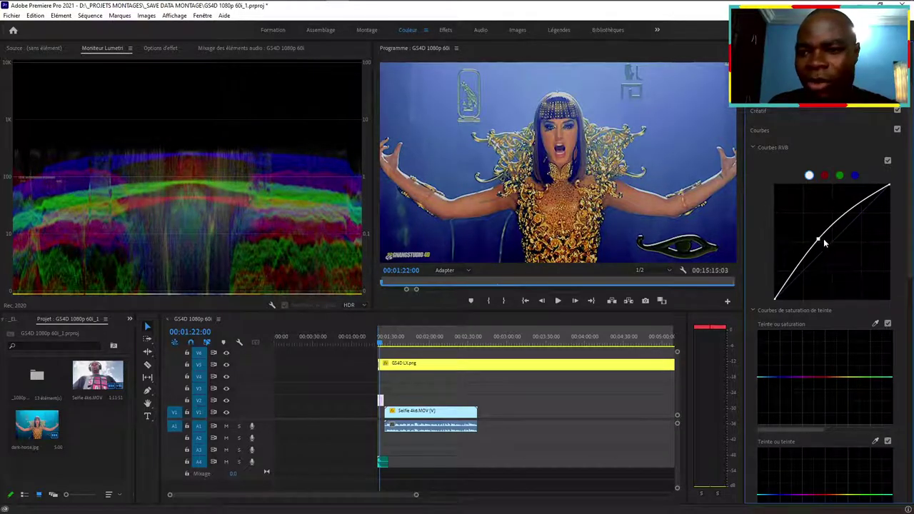
mouse_move(817, 240)
left_mouse_down()
mouse_move(830, 238)
mouse_move(825, 233)
left_mouse_up()
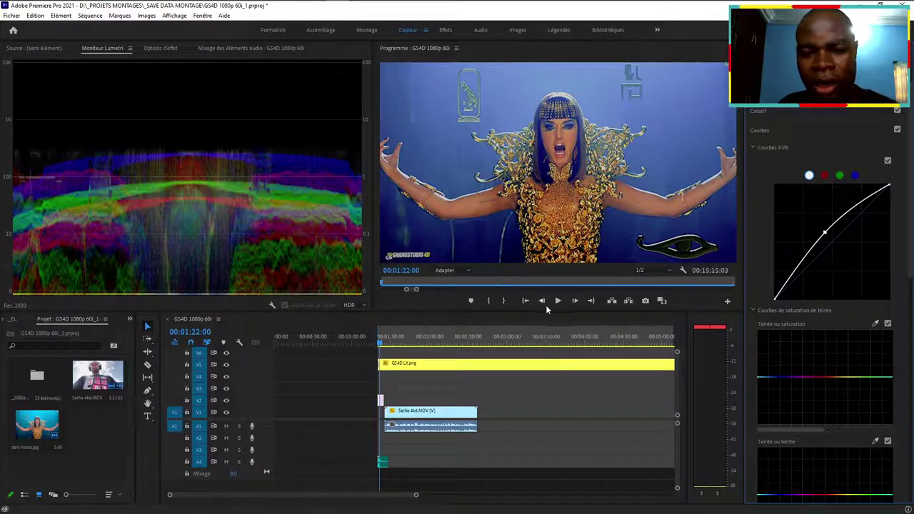
key("Up")
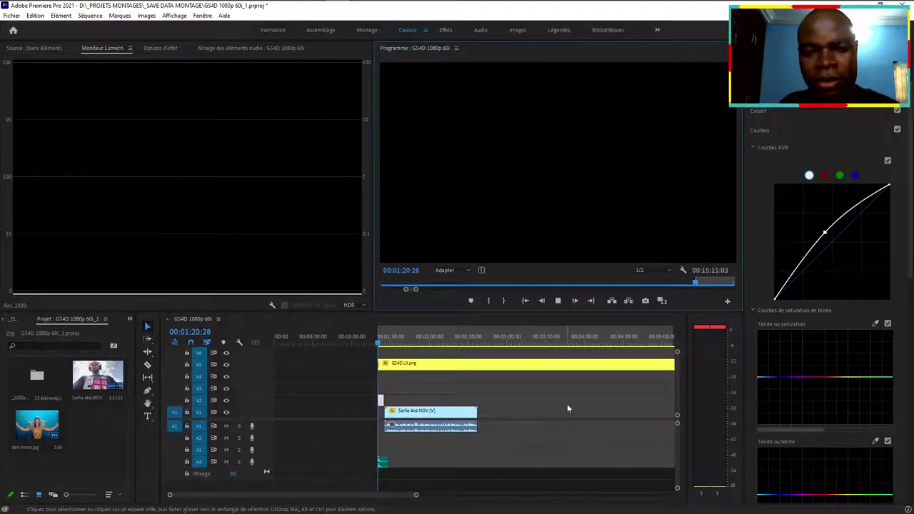
Play back the graded still, then nudge Lumetri Exposure slightly above zero
key("space")
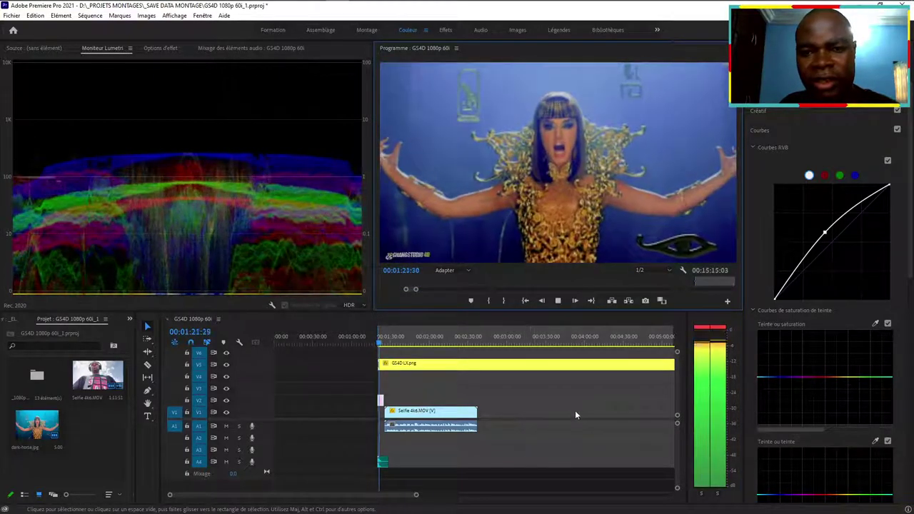
key("space")
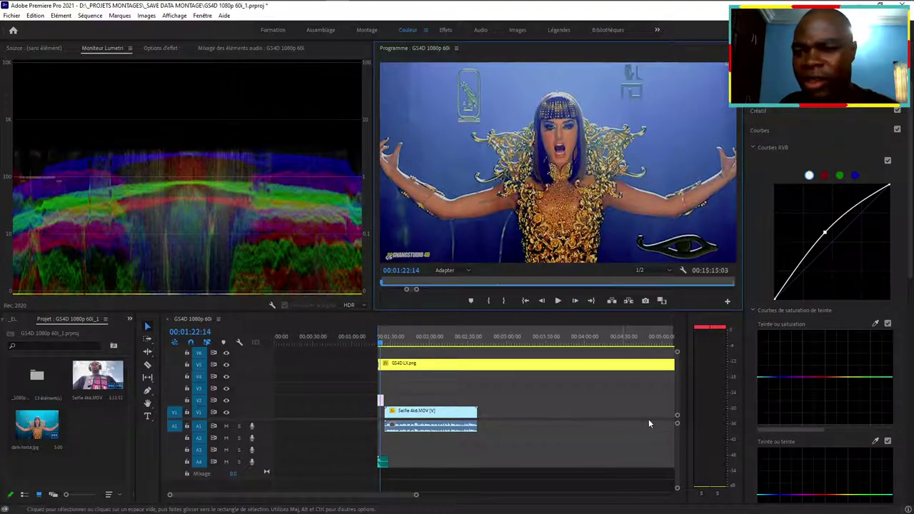
left_click(808, 109)
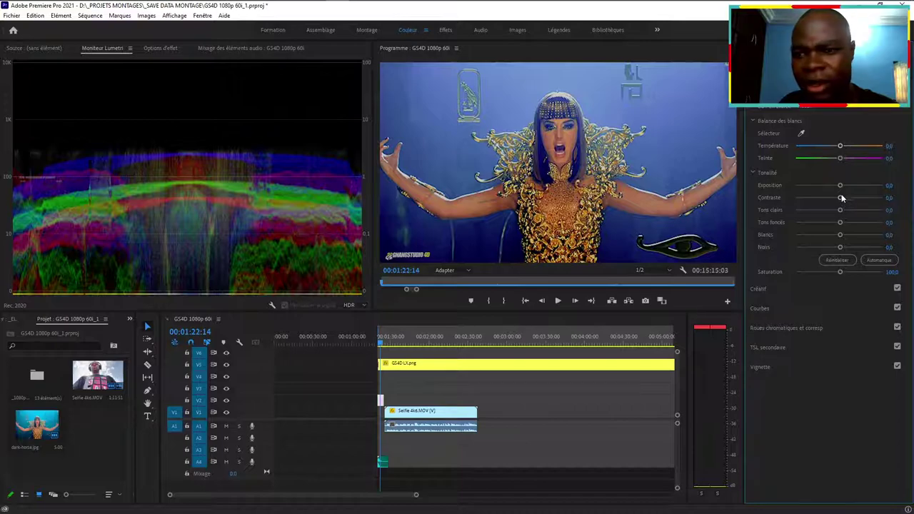
left_click_drag(840, 186, 846, 185)
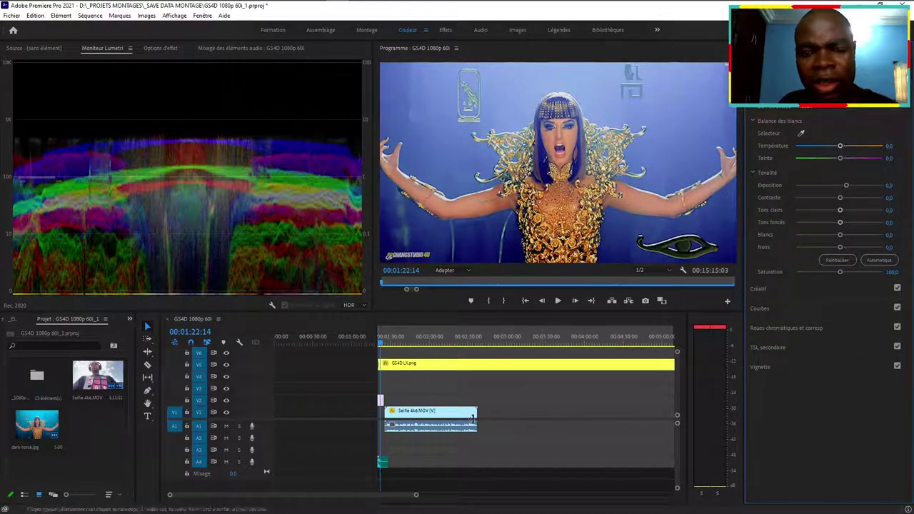
left_click_drag(415, 494, 258, 499)
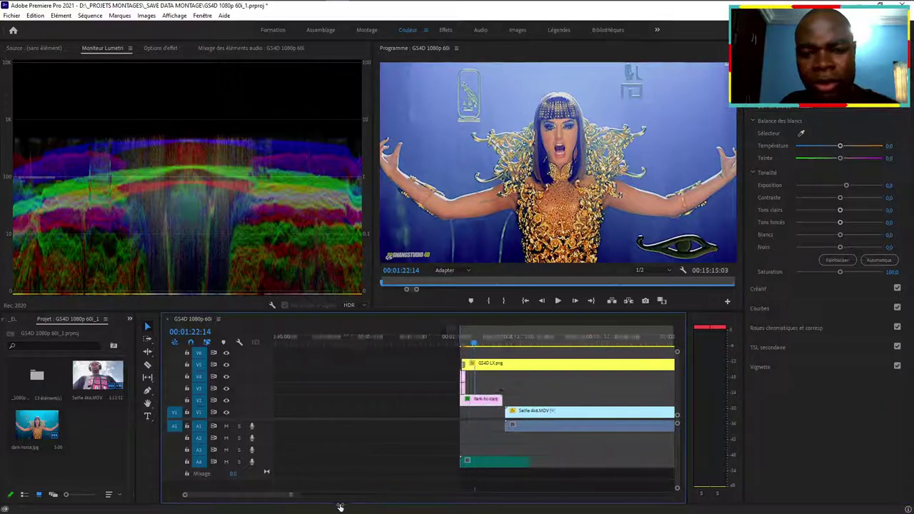
Trim the dark-horse image's start shorter and slide the selfie clip left to close the gap
left_click(526, 302)
key("space")
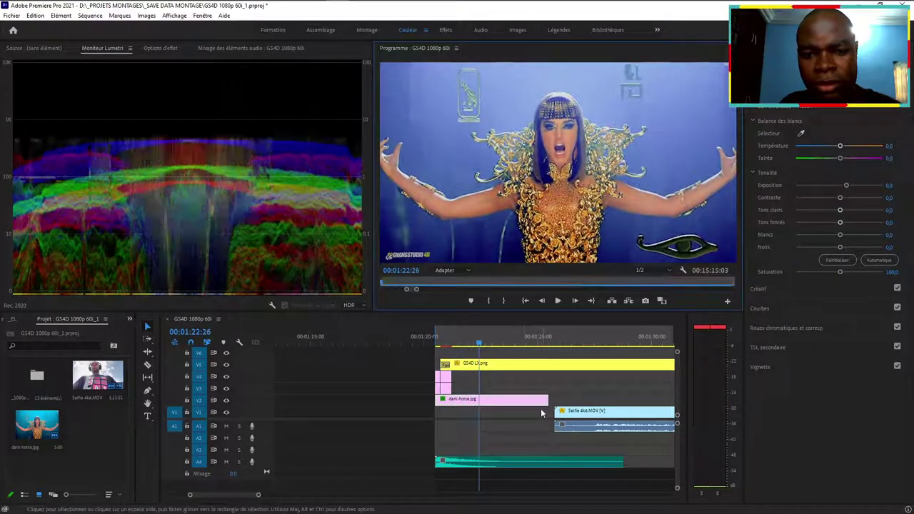
left_click_drag(436, 398, 479, 386)
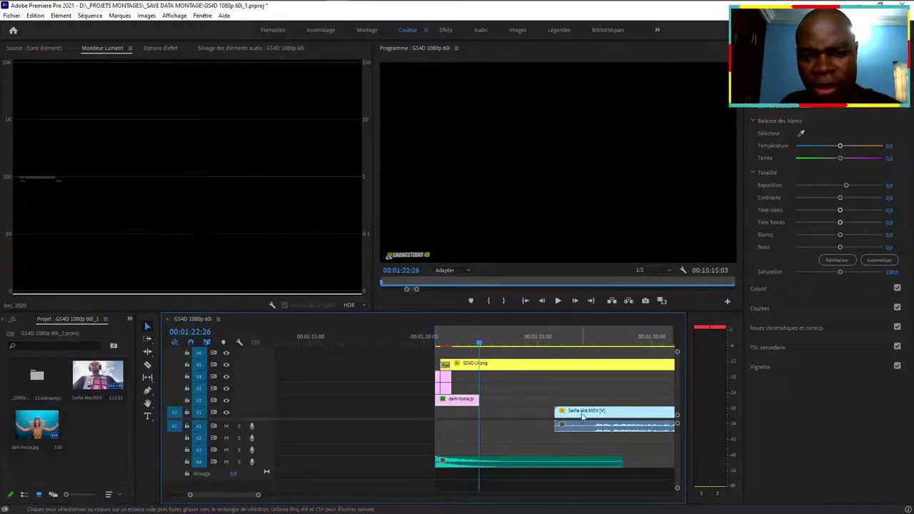
left_click_drag(582, 414, 505, 414)
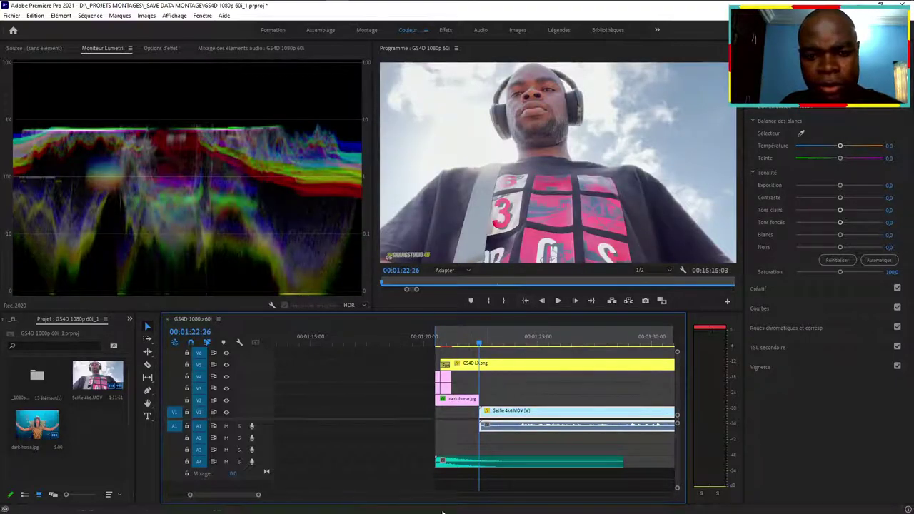
Export a still frame of the selfie clip at 00:02:16:53
left_click(544, 342)
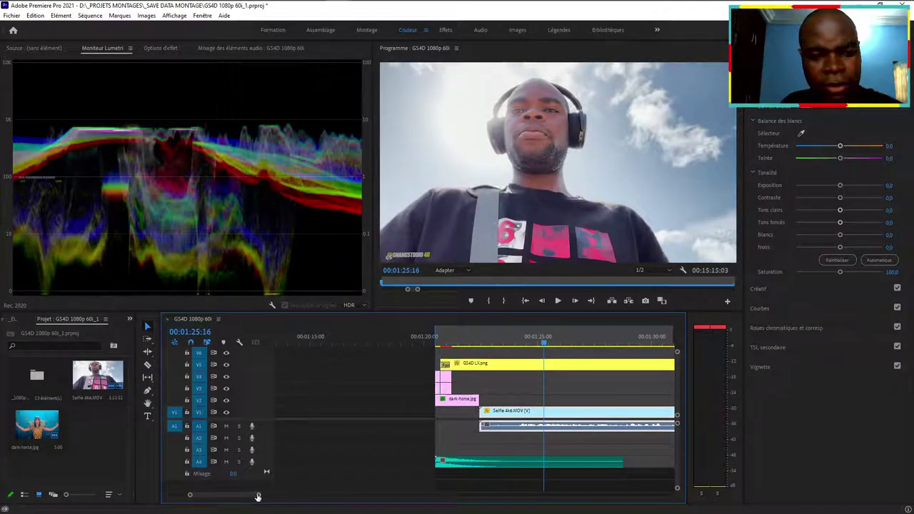
left_click_drag(258, 496, 390, 495)
left_click(484, 343)
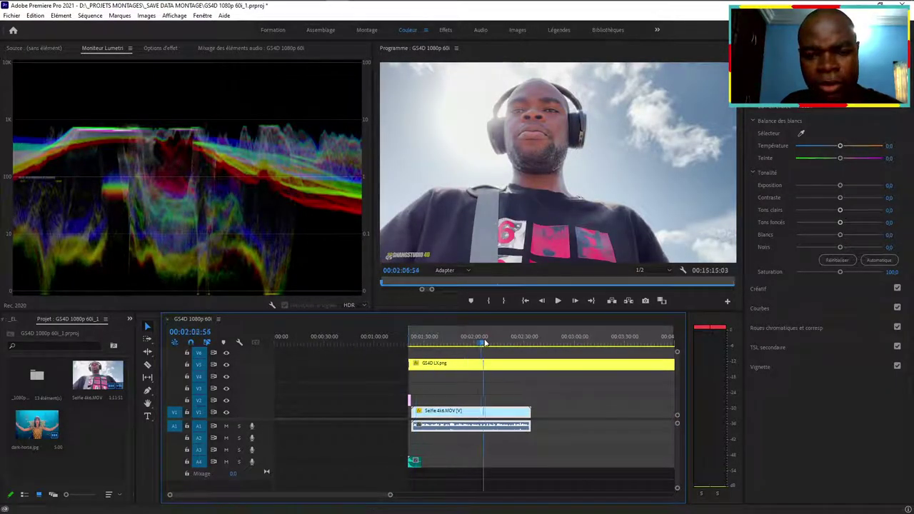
left_click_drag(484, 343, 503, 343)
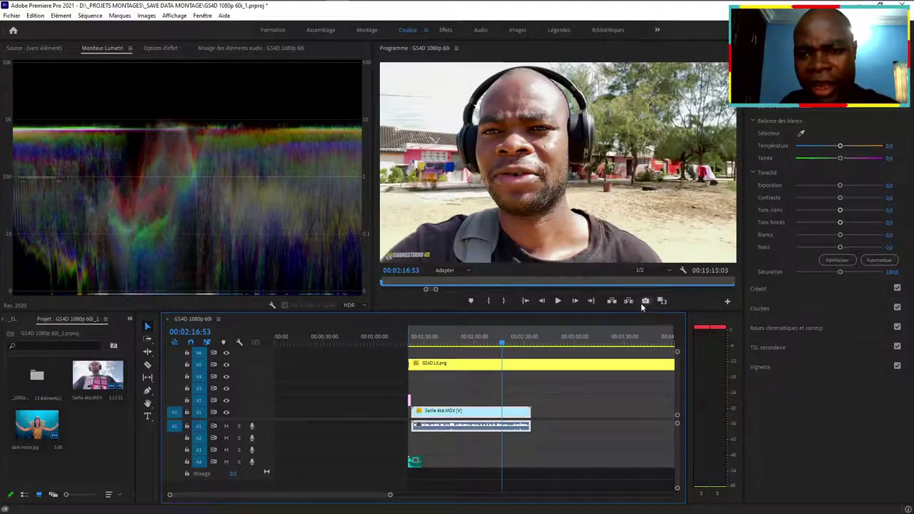
left_click(644, 301)
left_click(485, 297)
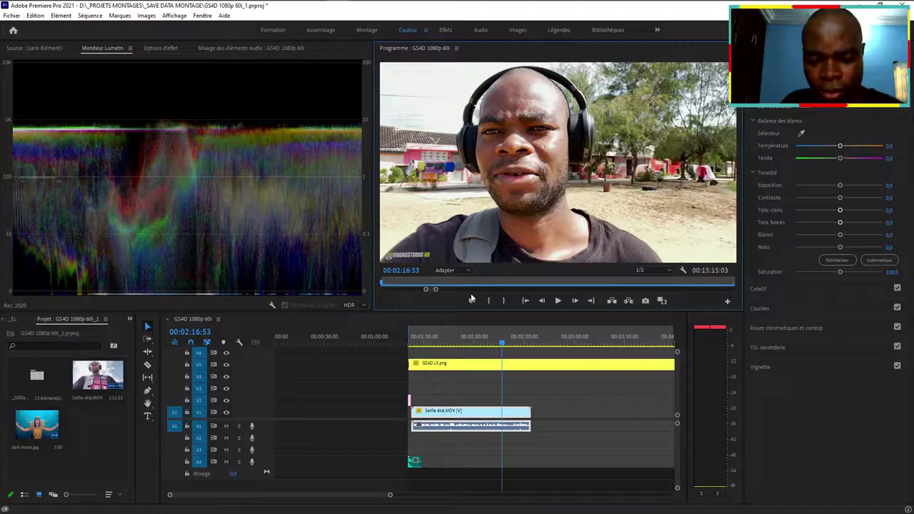
left_click(591, 367)
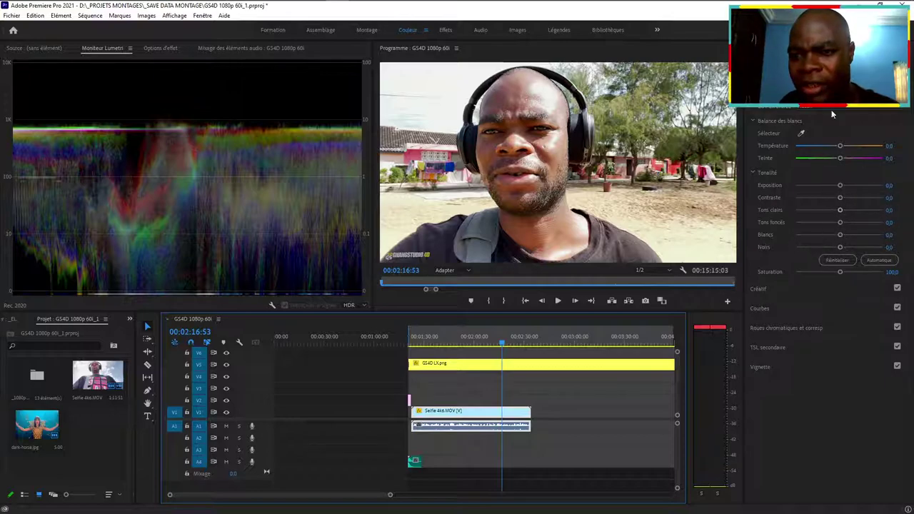
Compare the selfie with and without the SL CLEAN KODAK B ULTRASOFT look, leaving it at None
left_click(767, 288)
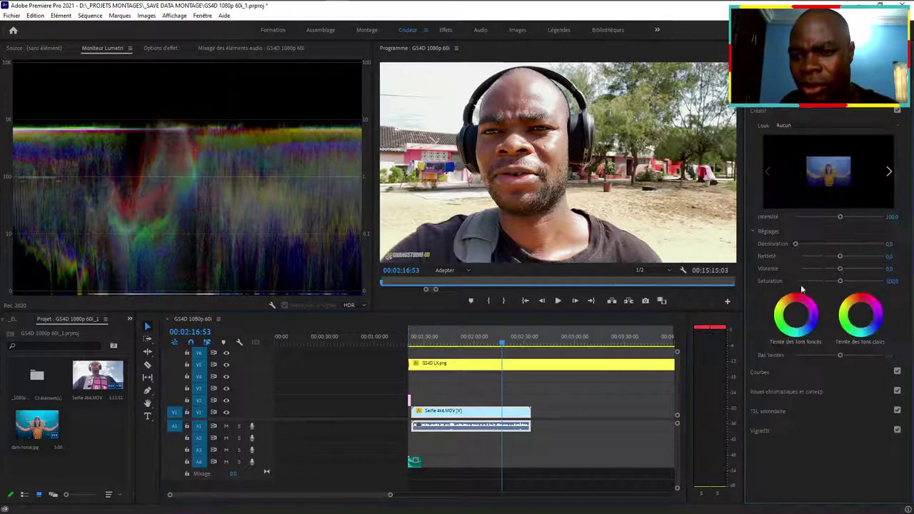
left_click(856, 129)
scroll(855, 379, "down", 10)
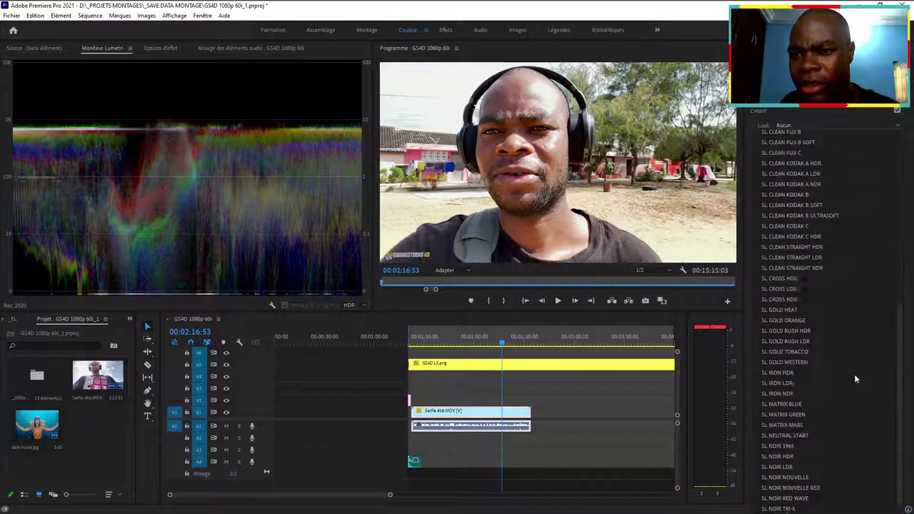
left_click(847, 215)
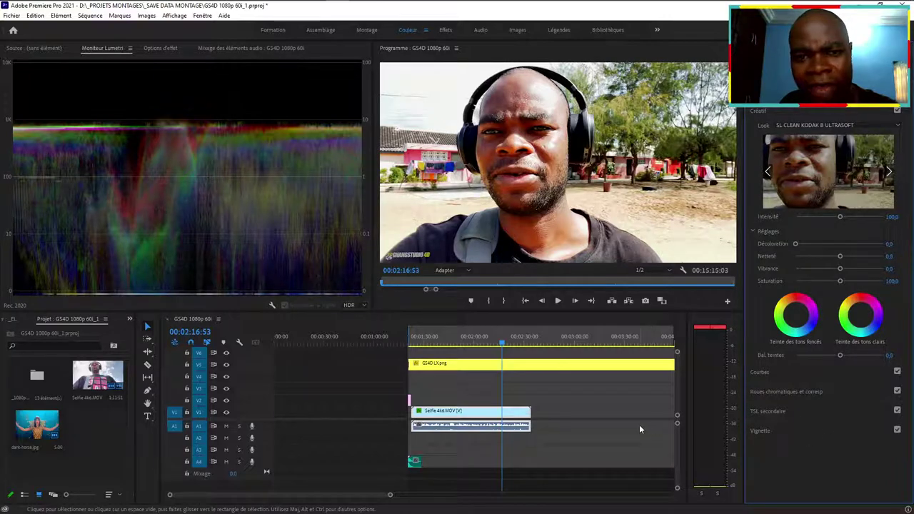
key("ctrl+z")
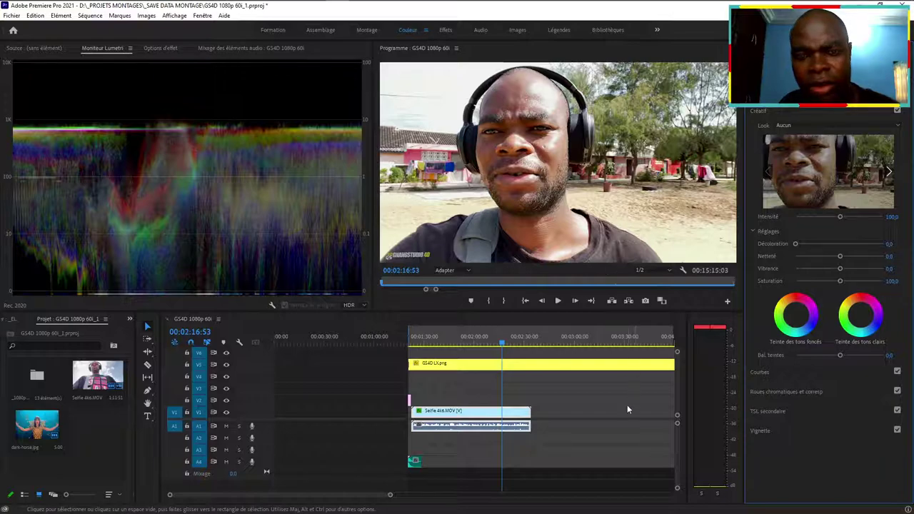
key("ctrl+shift+z")
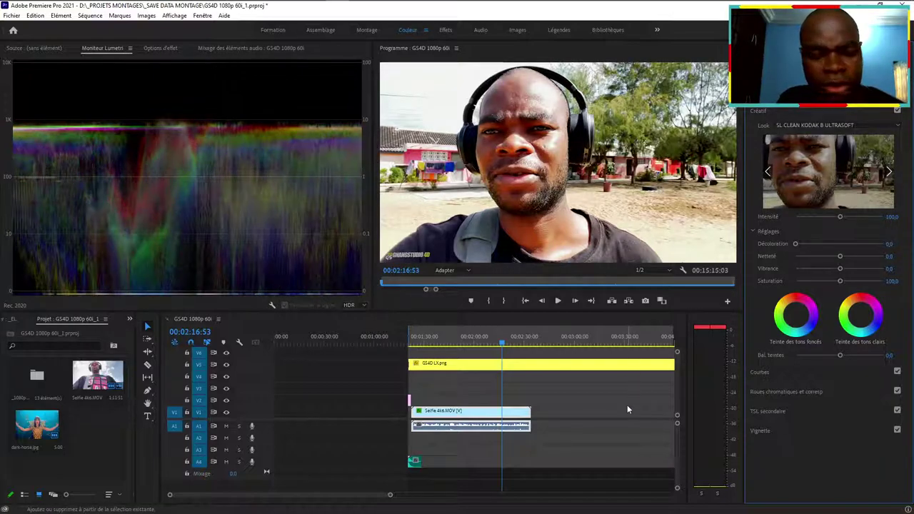
key("ctrl+z")
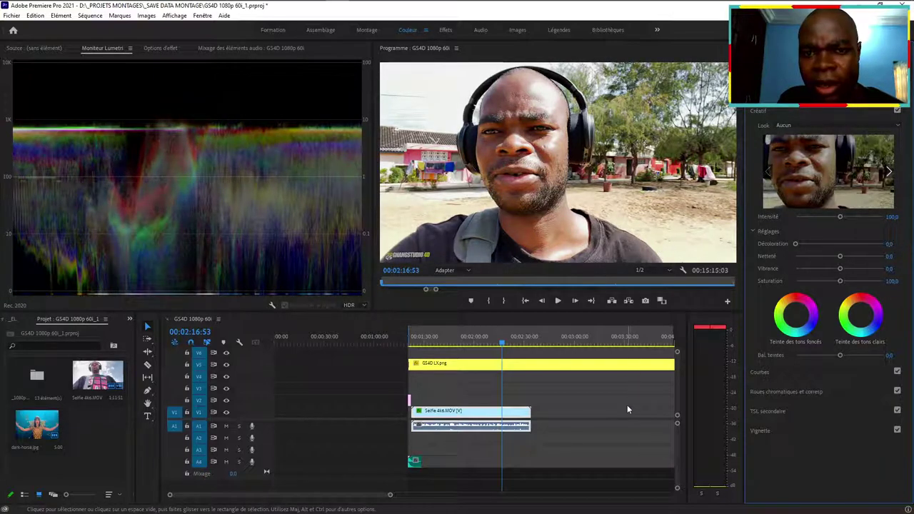
key("ctrl+shift+z")
key("ctrl+z")
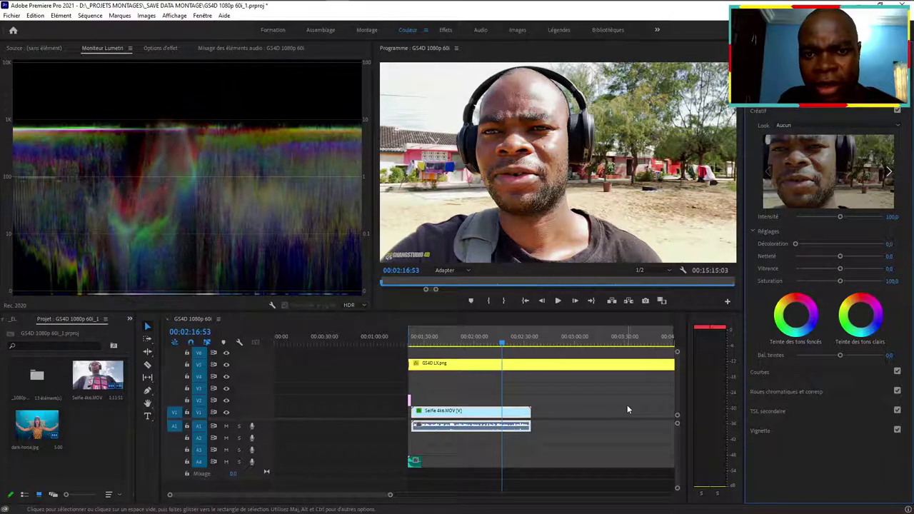
key("ctrl+shift+z")
key("ctrl+z")
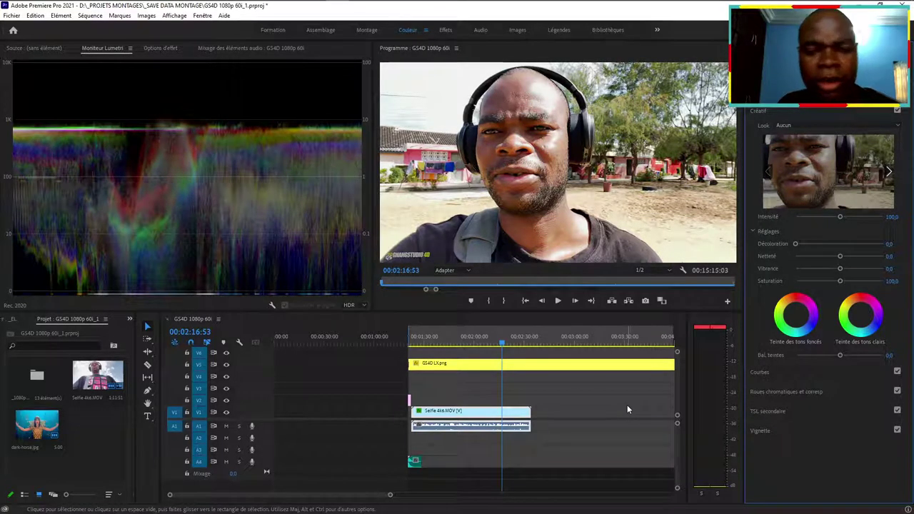
Mark the sequence out point at the end of the selfie clip
left_click(443, 343)
left_click(531, 343)
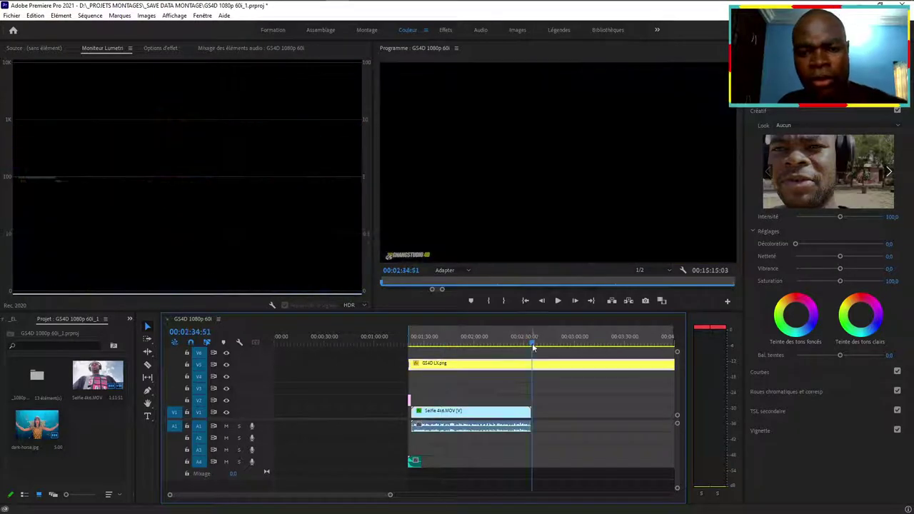
key("o")
left_click(515, 343)
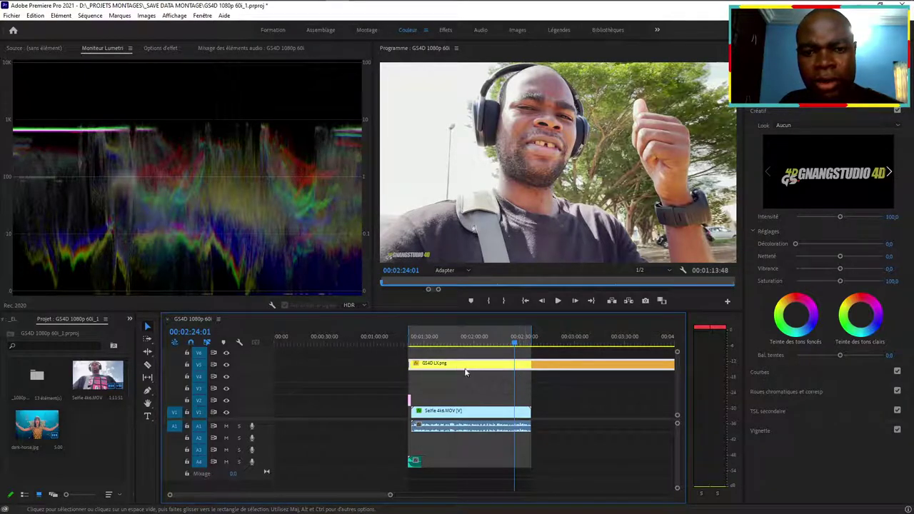
Scrub and play through the sequence, then bring up Export Settings with Ctrl+M
mouse_move(449, 343)
left_mouse_down()
mouse_move(479, 346)
mouse_move(418, 357)
left_mouse_up()
key("space")
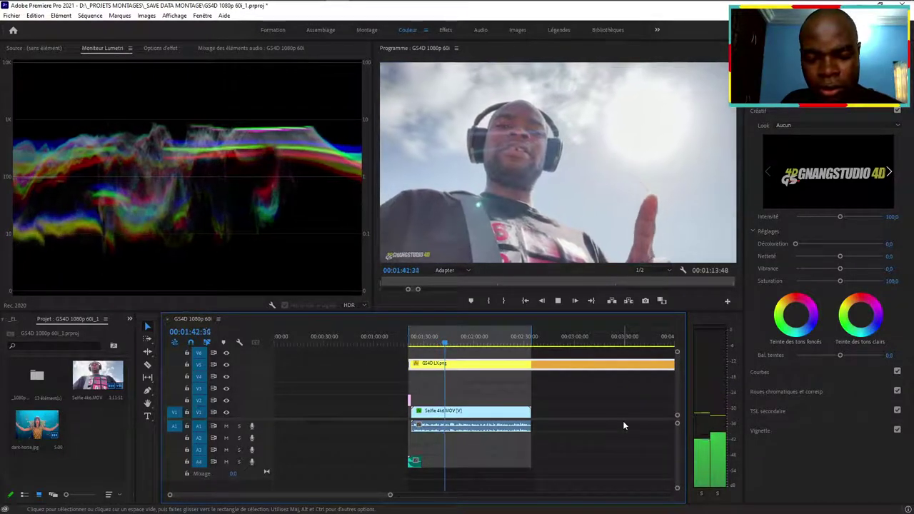
key("space")
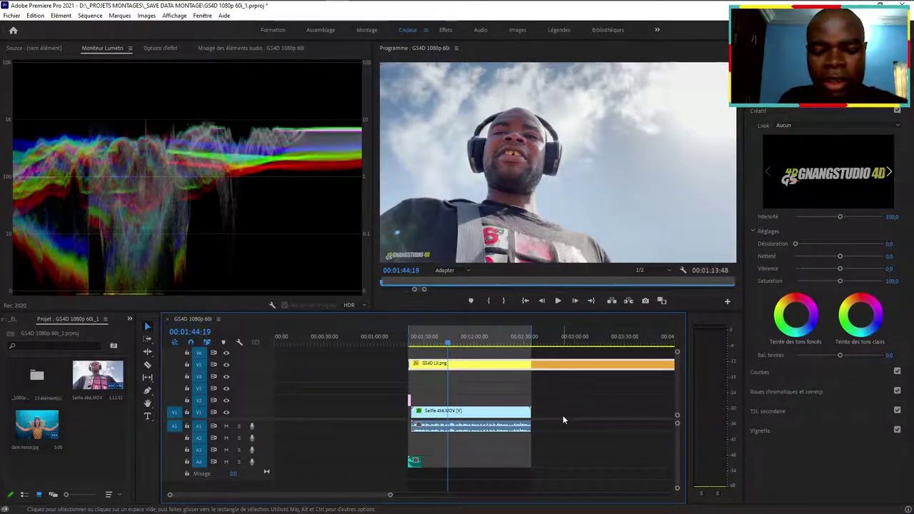
key("ctrl+m")
Keep QuickTime format, select the Apple ProRes 422 HQ HLG preset, and open the output name chooser
left_click(609, 110)
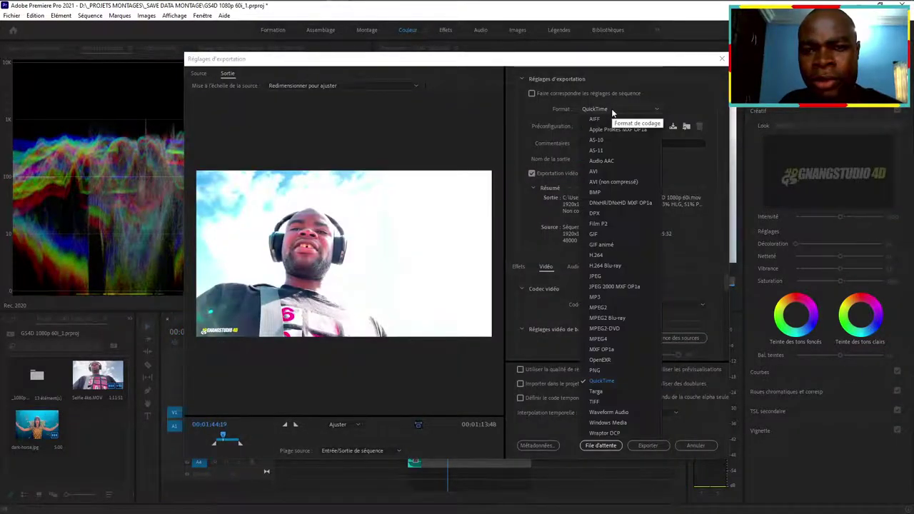
left_click(685, 97)
left_click(629, 125)
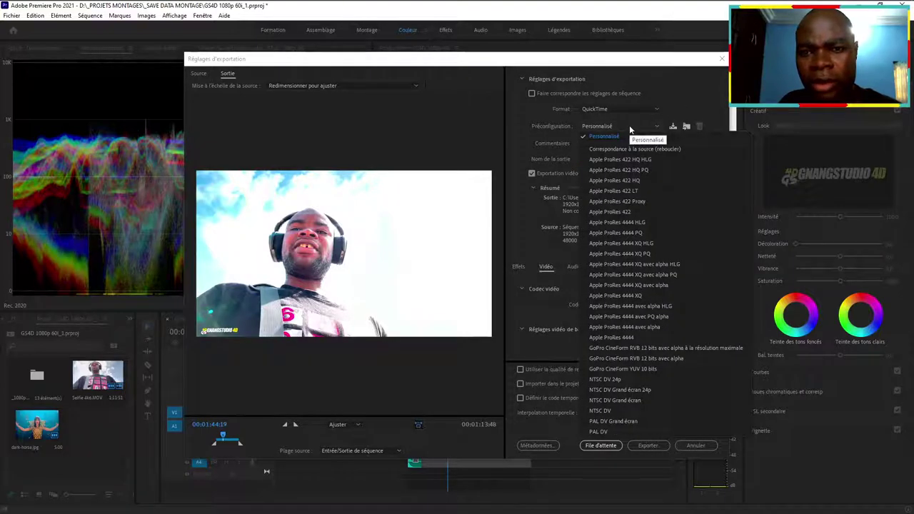
left_click(636, 159)
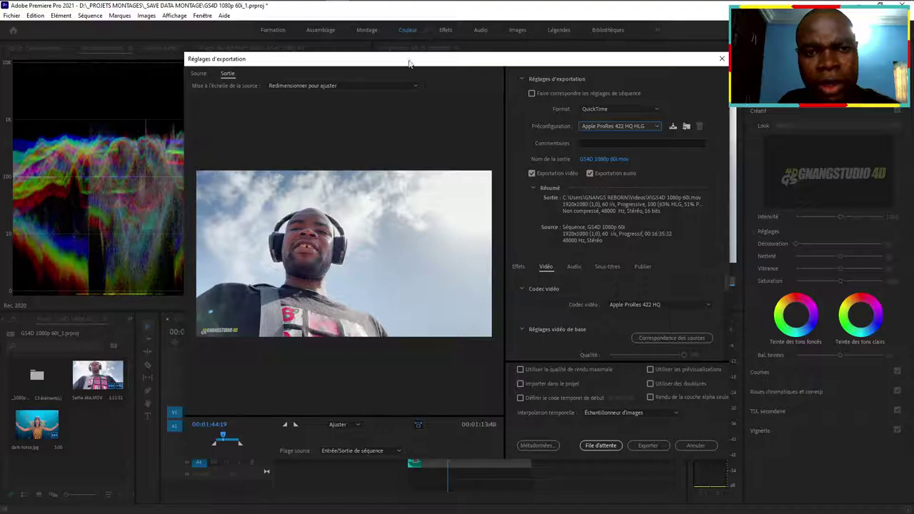
left_click_drag(409, 64, 172, 38)
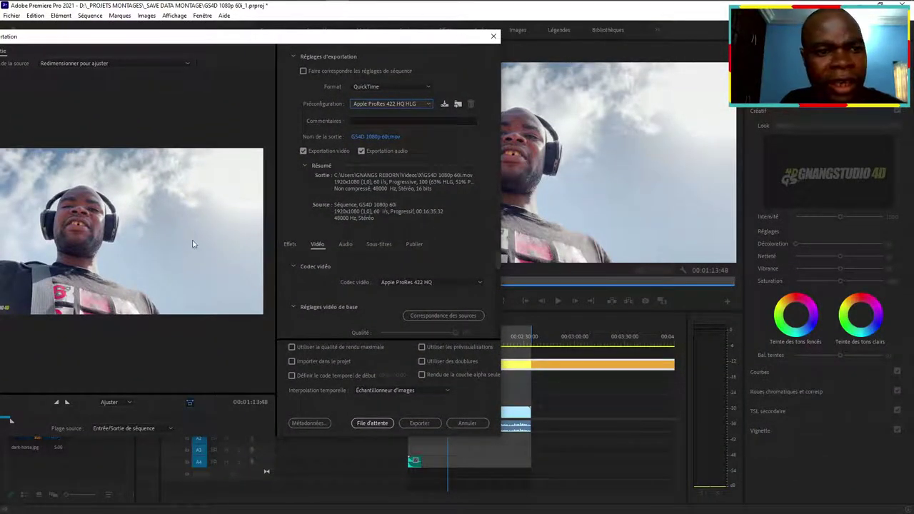
left_click(373, 137)
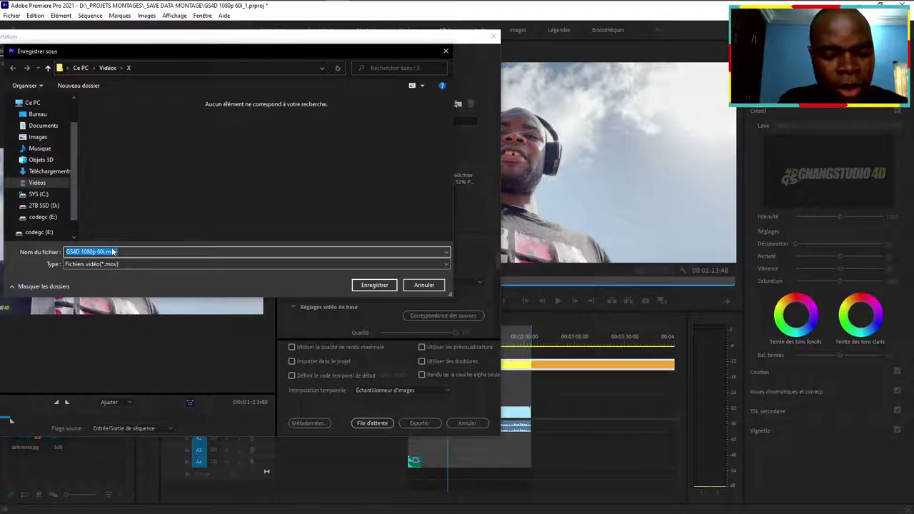
Name the export output 'TEST HDR' and save it in the X folder
type("TEST")
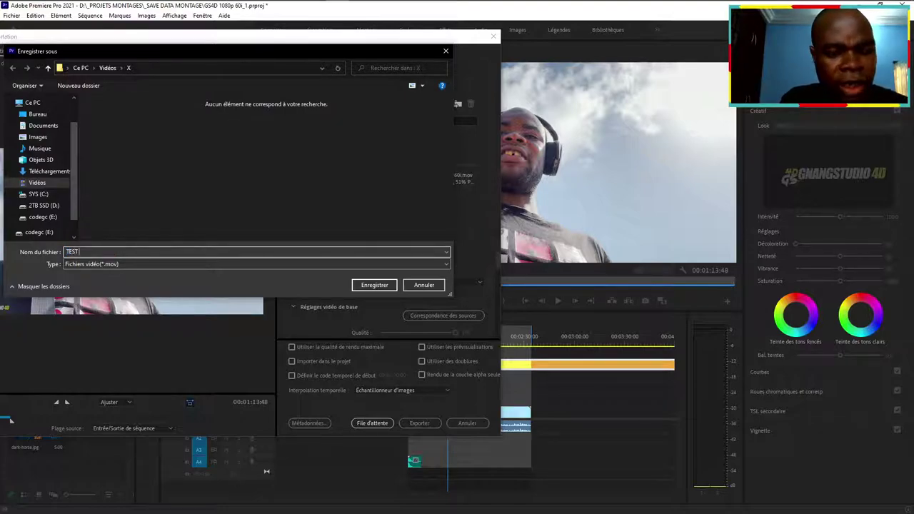
type(" HDR")
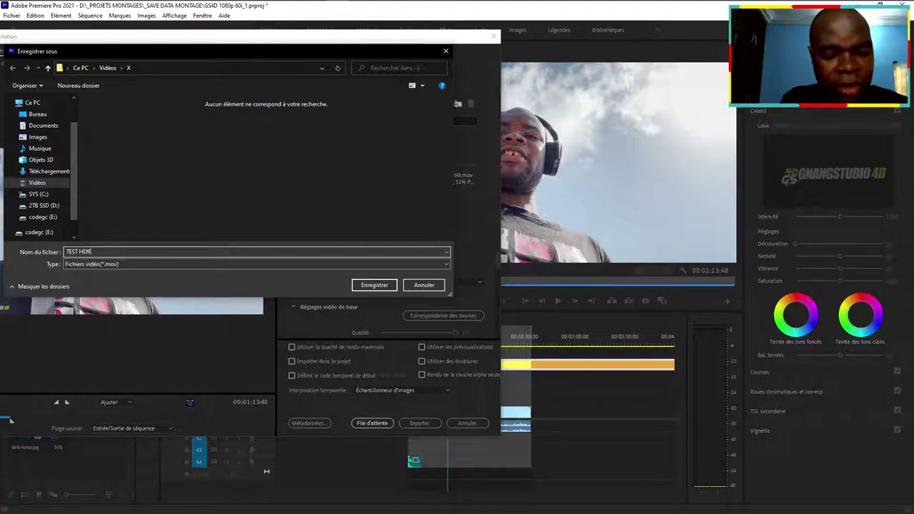
left_click(378, 286)
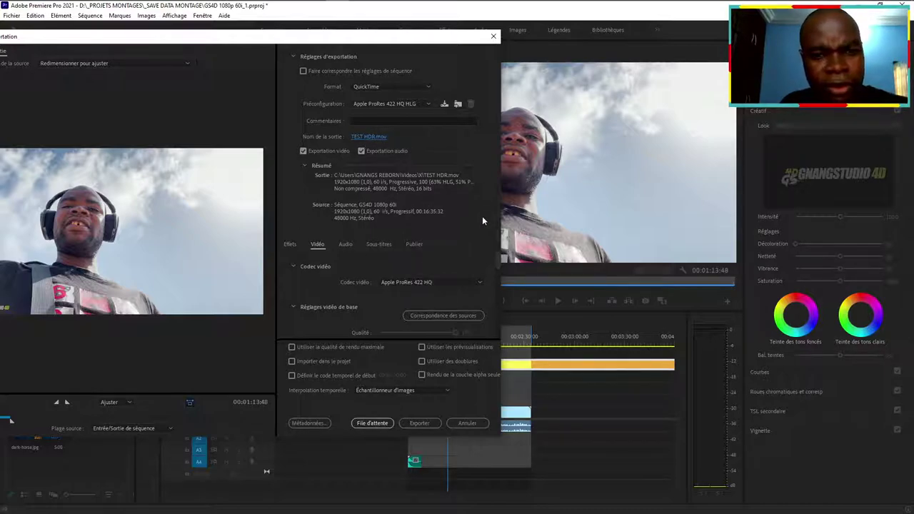
Confirm Rec. 2100 HLG as the export colour space and start encoding TEST HDR.mov
scroll(498, 268, "down", 1)
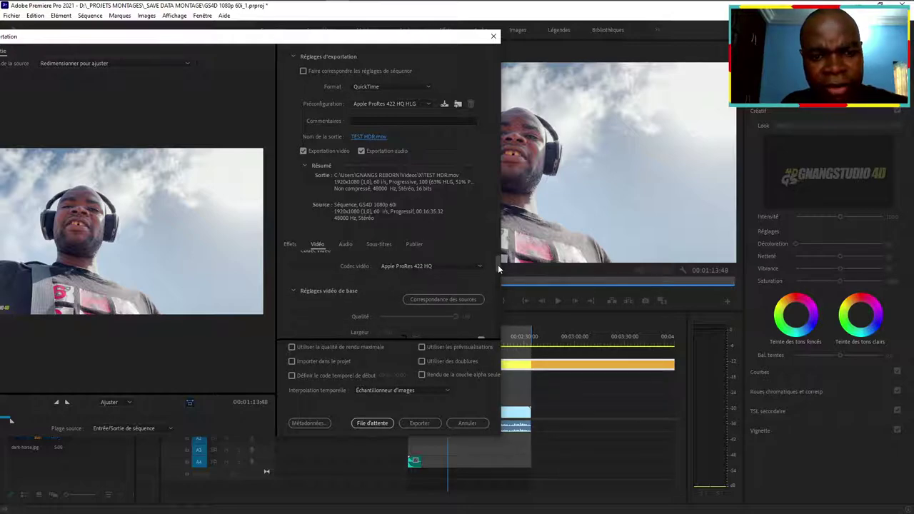
left_click_drag(497, 264, 497, 299)
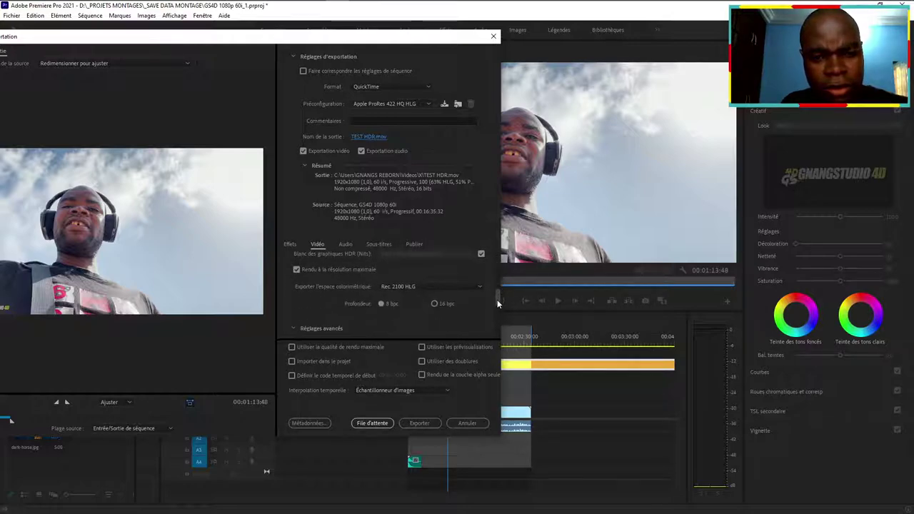
left_click(412, 287)
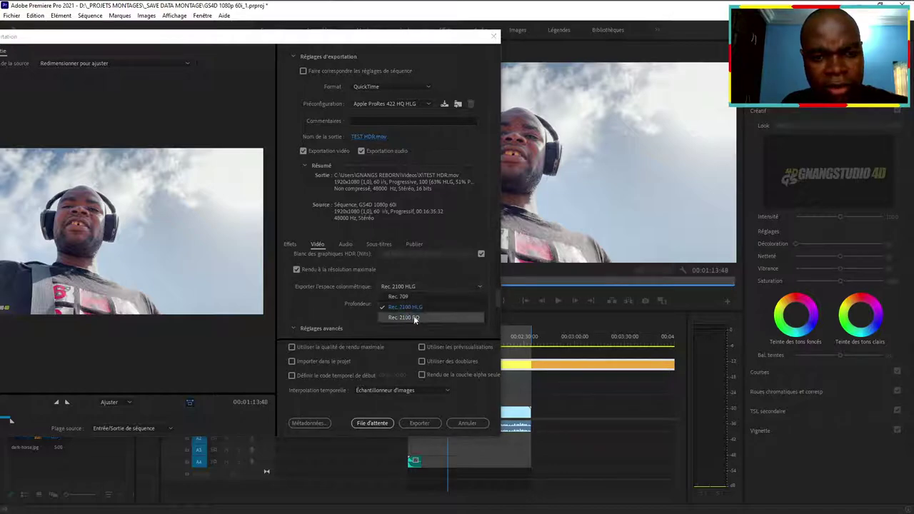
left_click(445, 315)
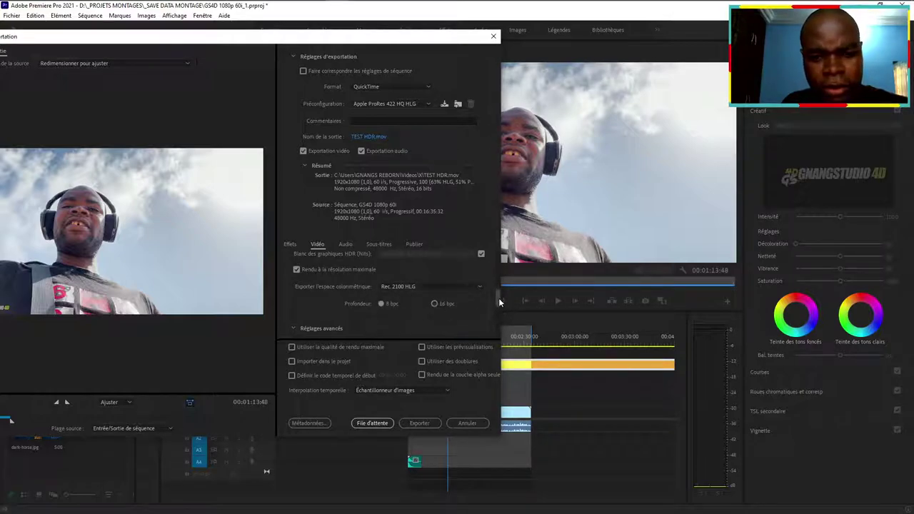
left_click_drag(499, 302, 496, 330)
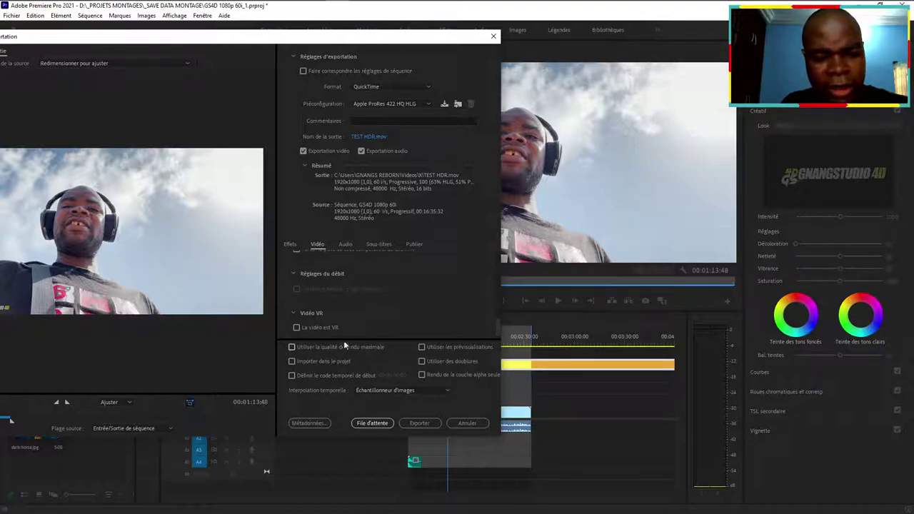
left_click(419, 423)
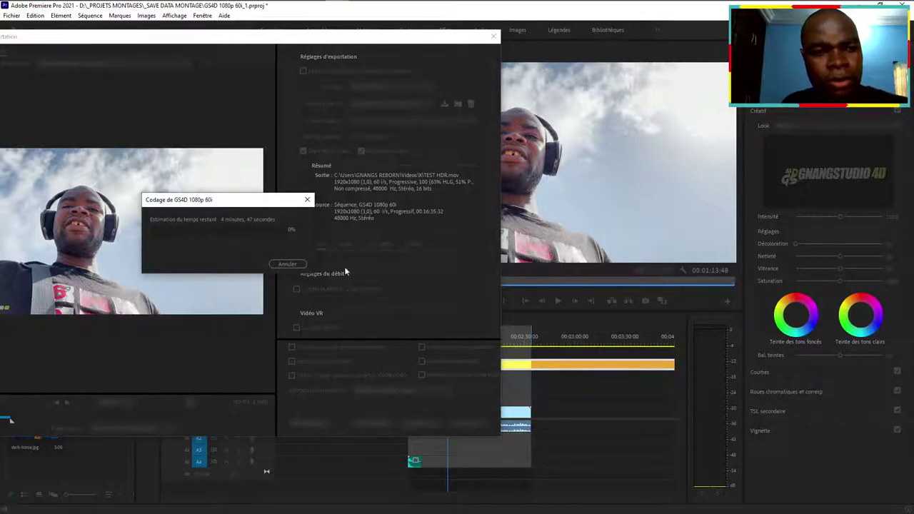
left_click_drag(203, 204, 510, 304)
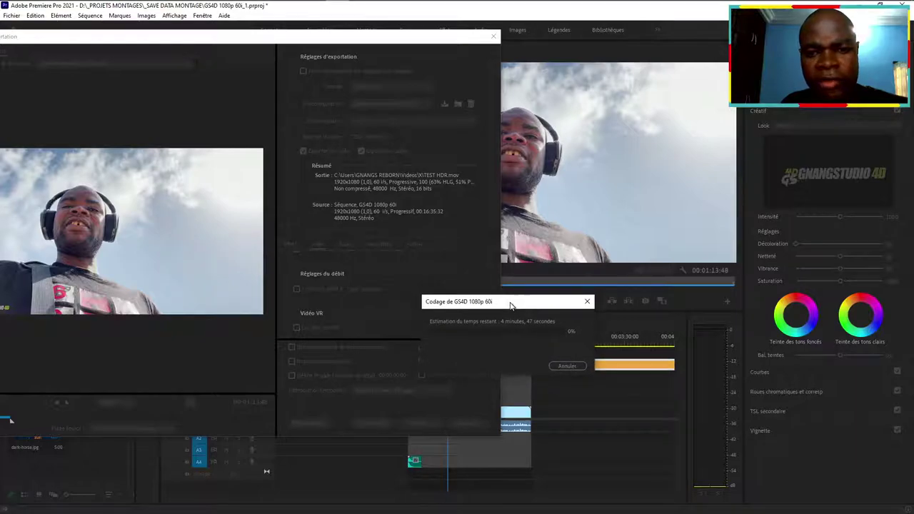
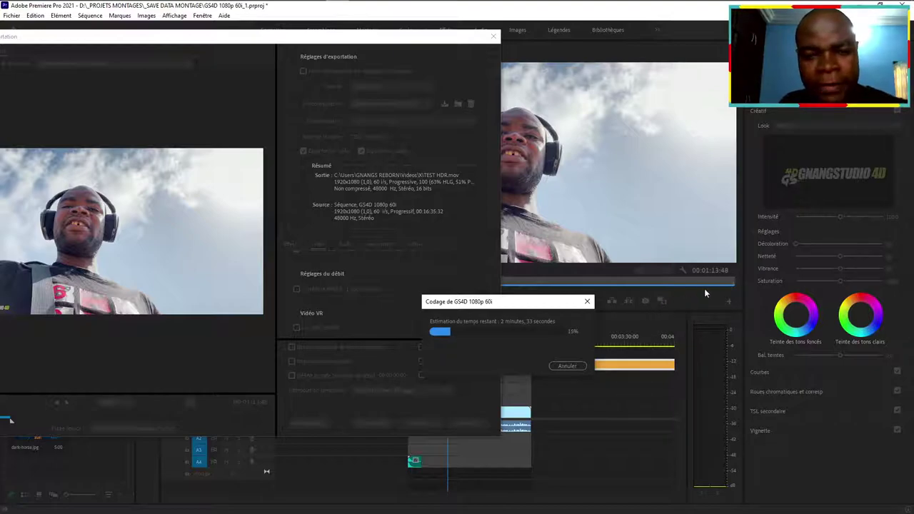
Bring Task Manager over the running HDR export, with its process list scrolled to the top
mouse_move(524, 13)
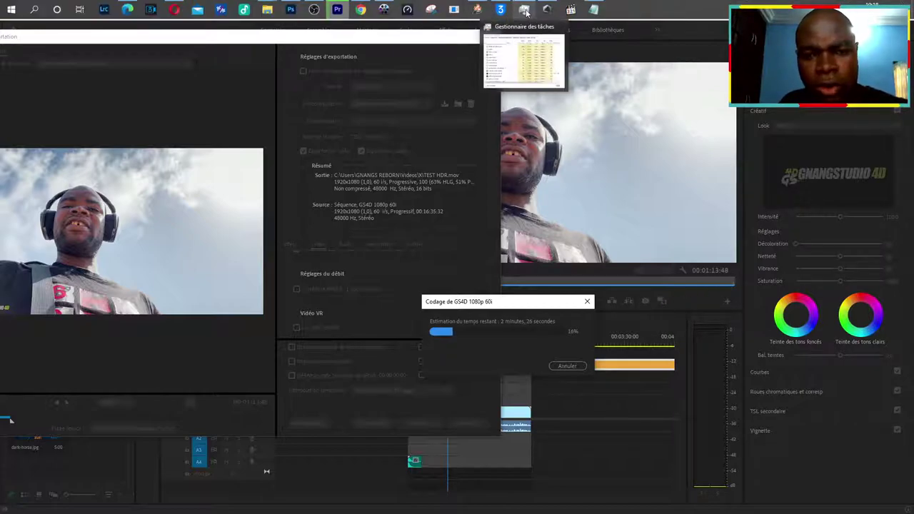
left_click(524, 10)
scroll(768, 229, "up", 3)
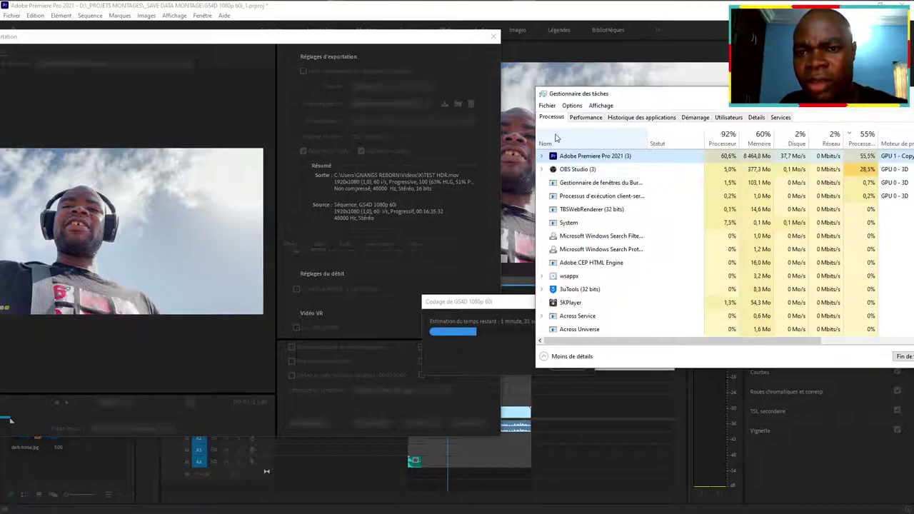
Show the NVIDIA GPU 1 usage graphs in Task Manager's Performance view and reposition the window
left_click(574, 118)
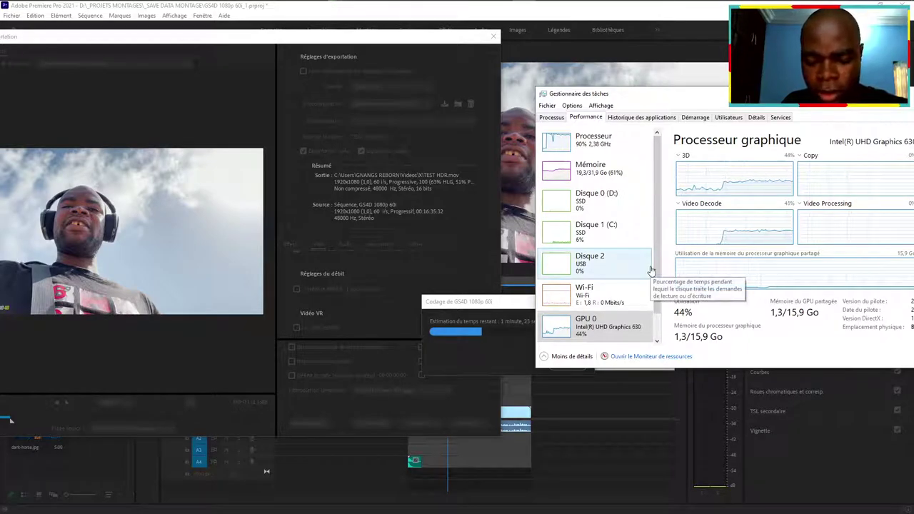
scroll(664, 330, "down", 1)
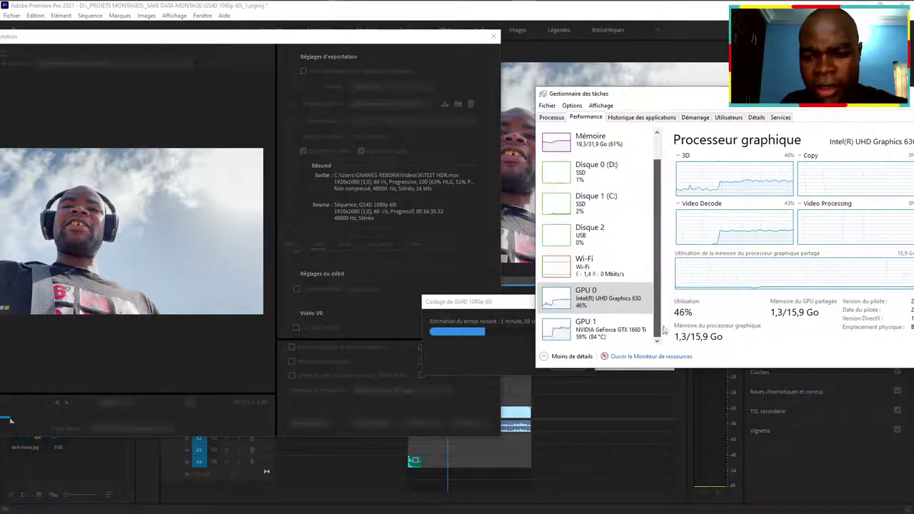
left_click(626, 327)
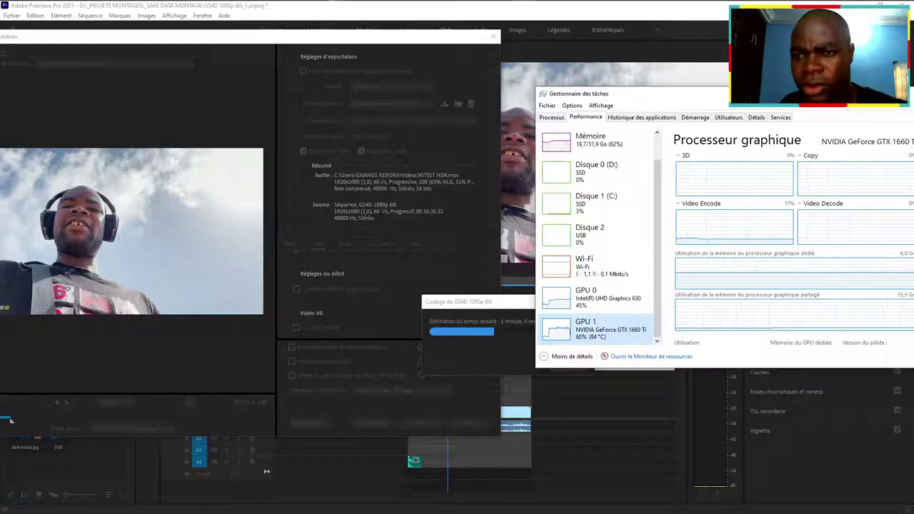
mouse_move(785, 94)
left_mouse_down()
mouse_move(749, 26)
mouse_move(749, 69)
left_mouse_up()
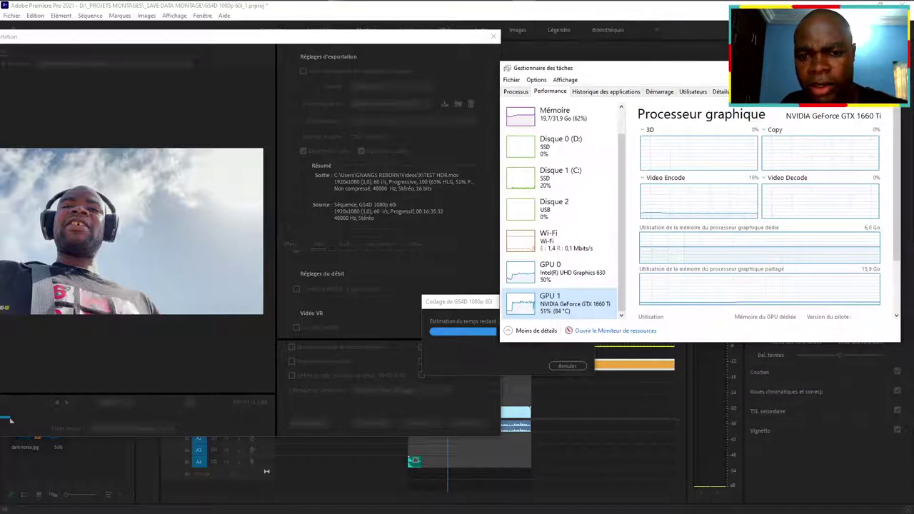
left_click_drag(655, 75, 631, 393)
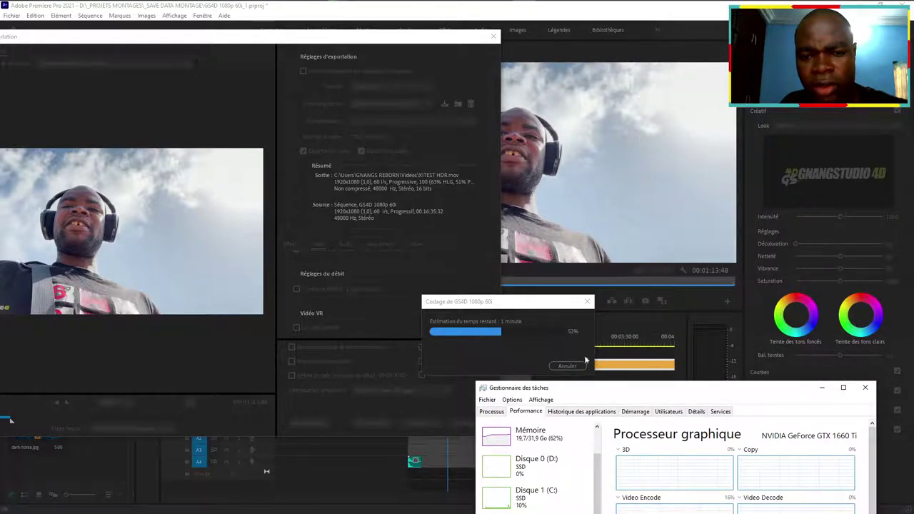
mouse_move(638, 396)
left_mouse_down()
mouse_move(689, 99)
mouse_move(653, 225)
left_mouse_up()
Return to the process list, check Premiere's export progress, then bring up Armoury Crate's hardware stats
left_click(506, 241)
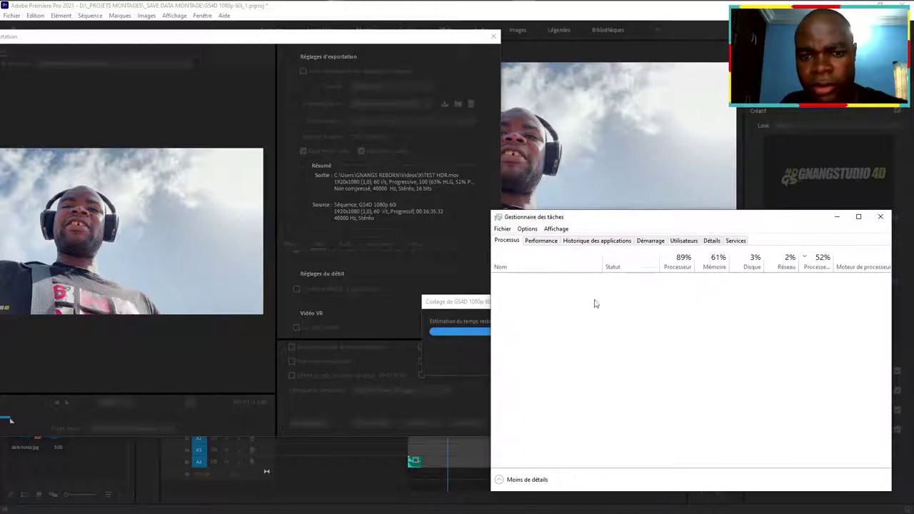
key("alt+Tab")
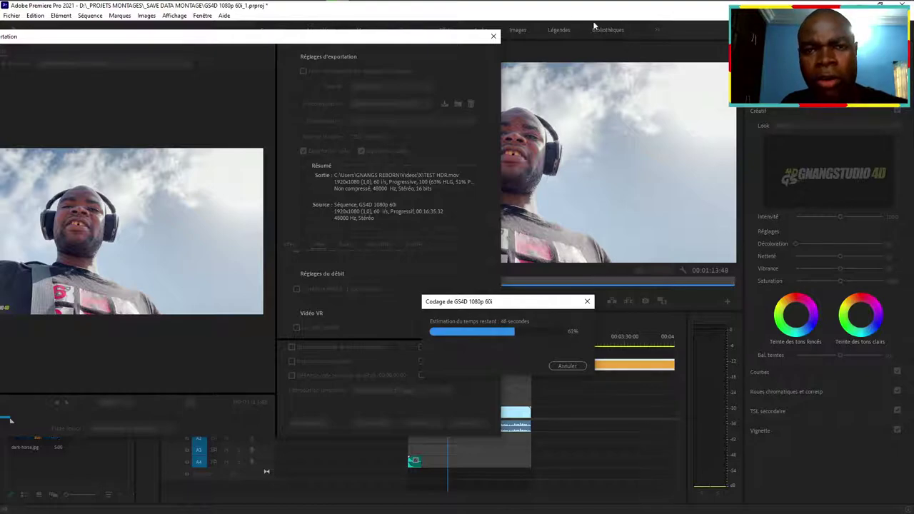
left_click(524, 10)
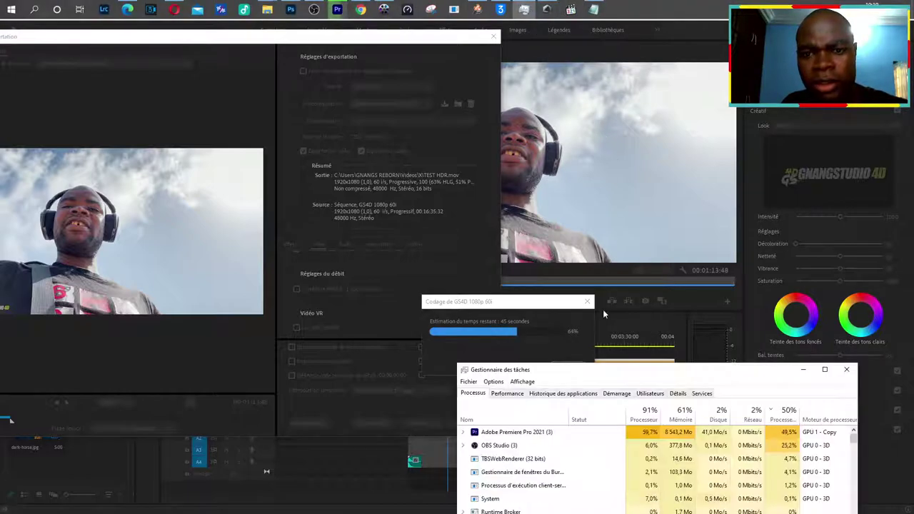
mouse_move(591, 372)
left_mouse_down()
mouse_move(636, 46)
mouse_move(610, 35)
left_mouse_up()
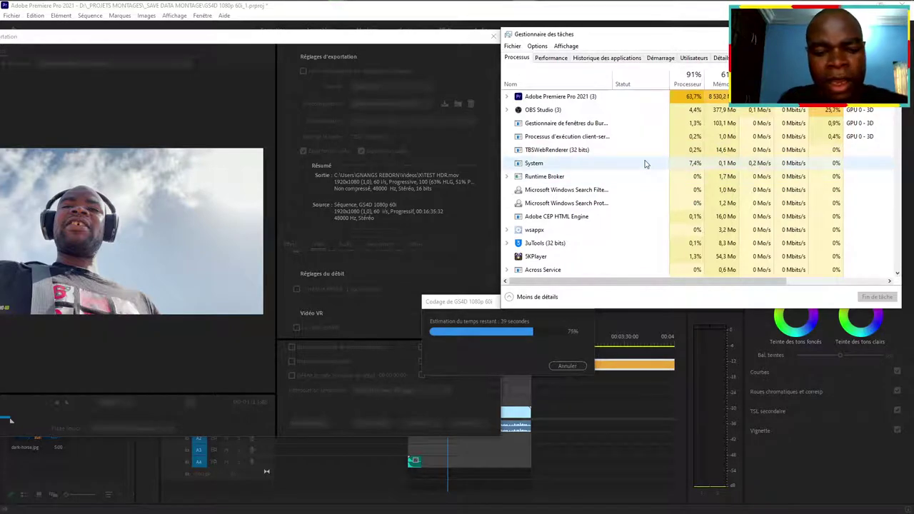
key("alt+Tab")
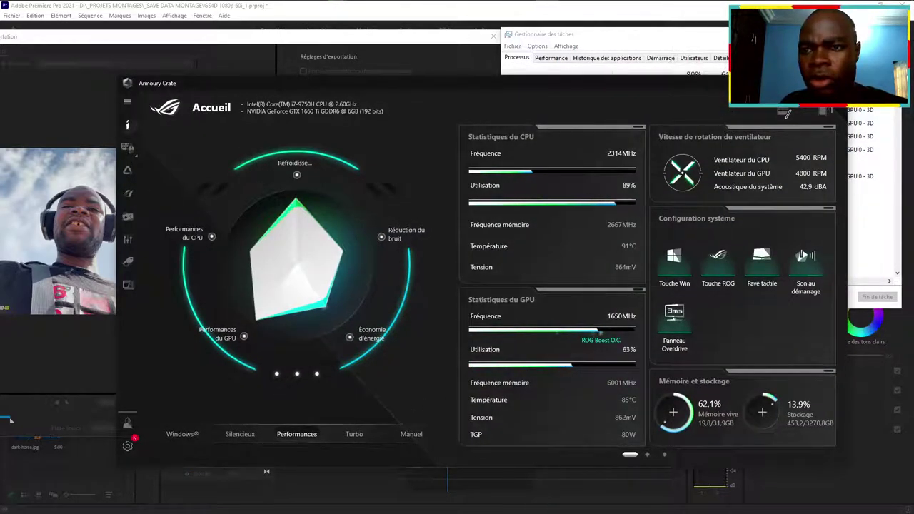
Close Armoury Crate and switch the laptop fans to Turbo mode while the export finishes
key("alt+Tab")
key("alt+Tab")
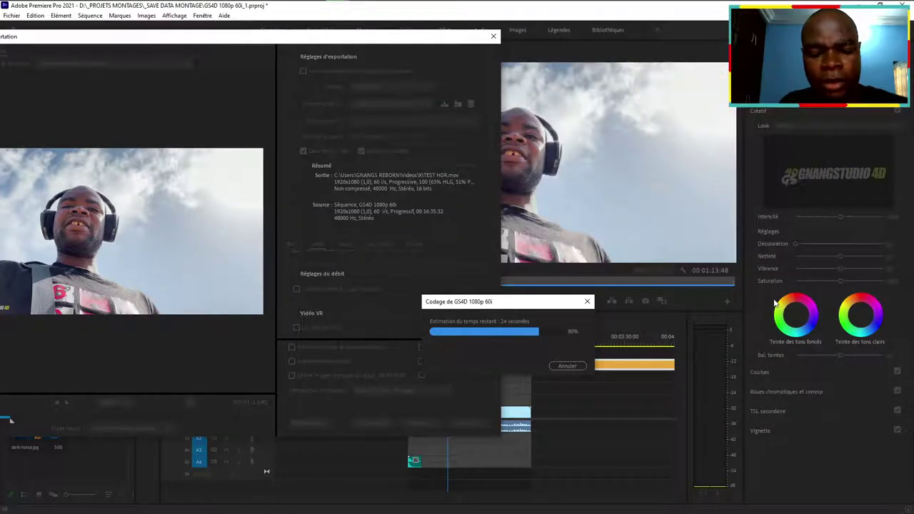
key("F5")
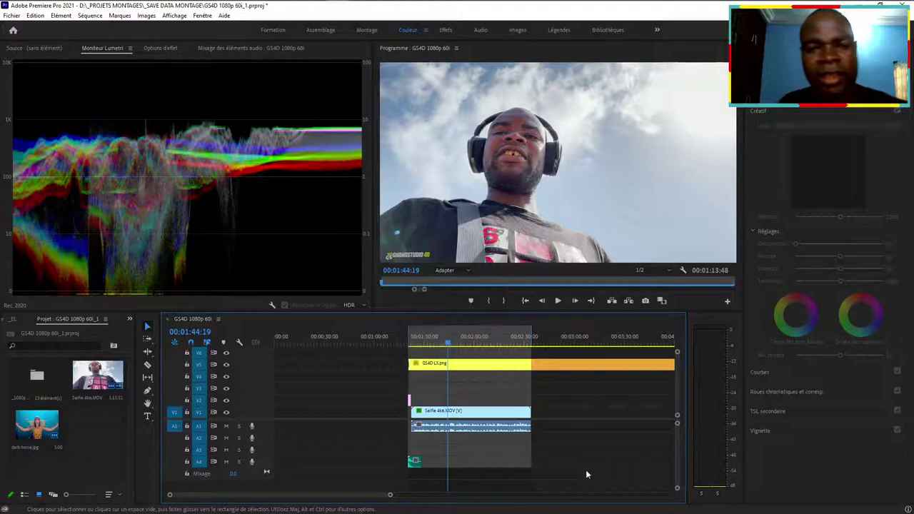
Minimise Premiere and open Selfie 4k6.MOV from the Apple iPhone folder in MediaInfo
left_click(337, 8)
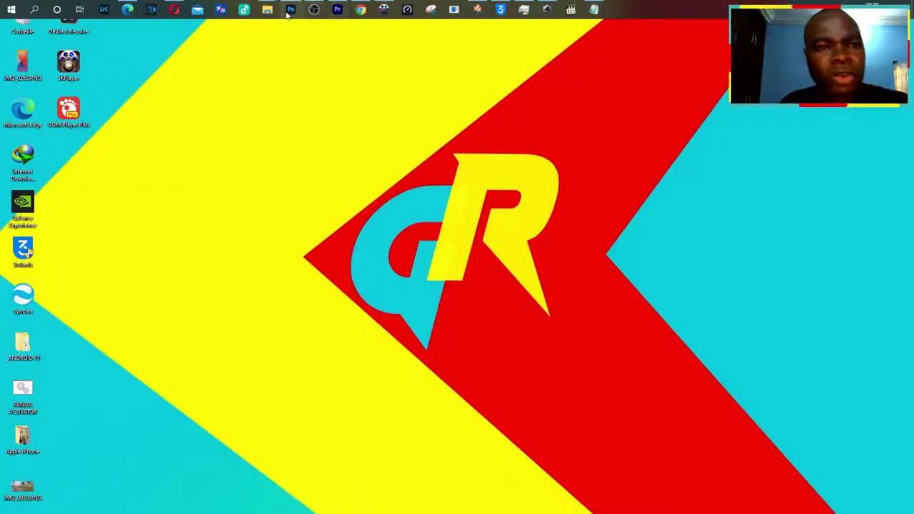
mouse_move(262, 5)
left_click(617, 60)
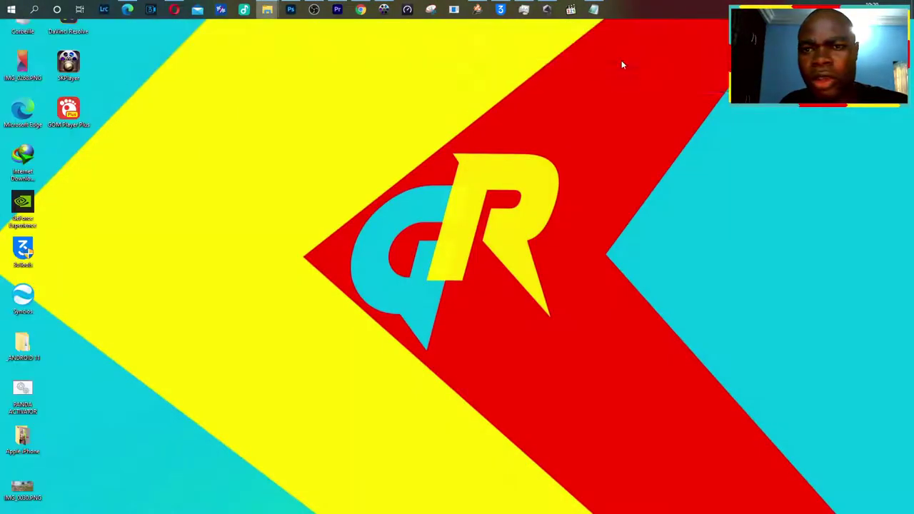
mouse_move(314, 4)
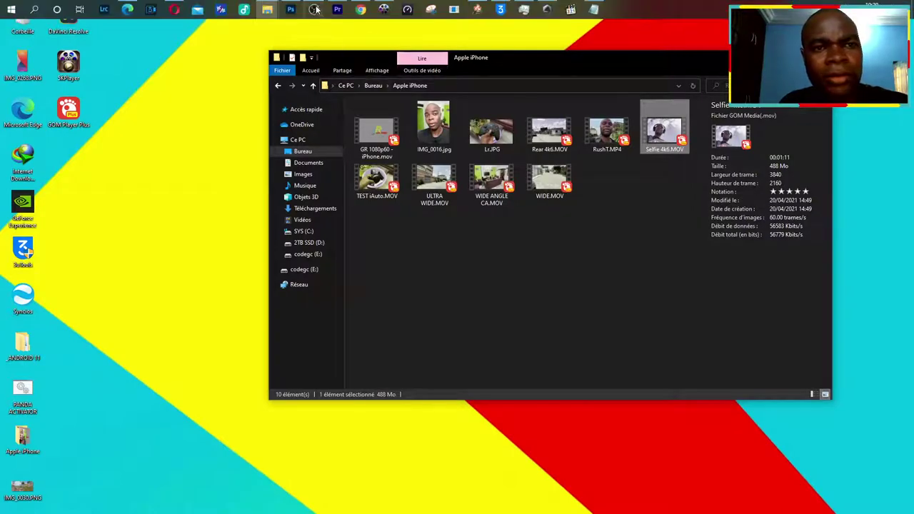
right_click(663, 128)
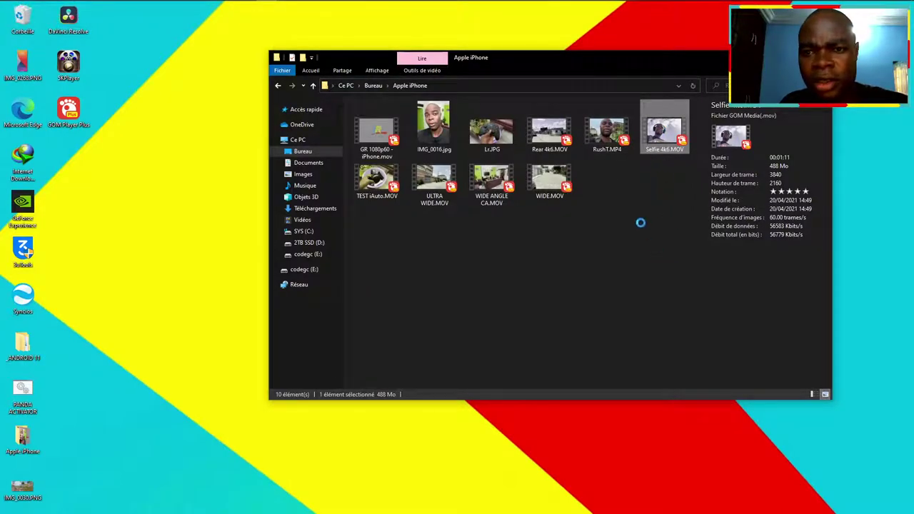
left_click(688, 166)
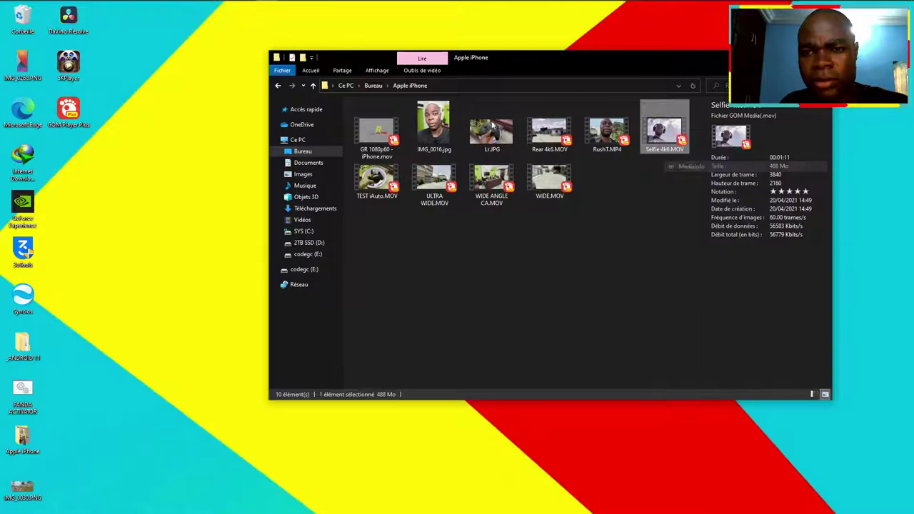
Select TEST HDR.mov in the X folder and compare its details with Selfie 4k6.MOV in MediaInfo
left_click(172, 54)
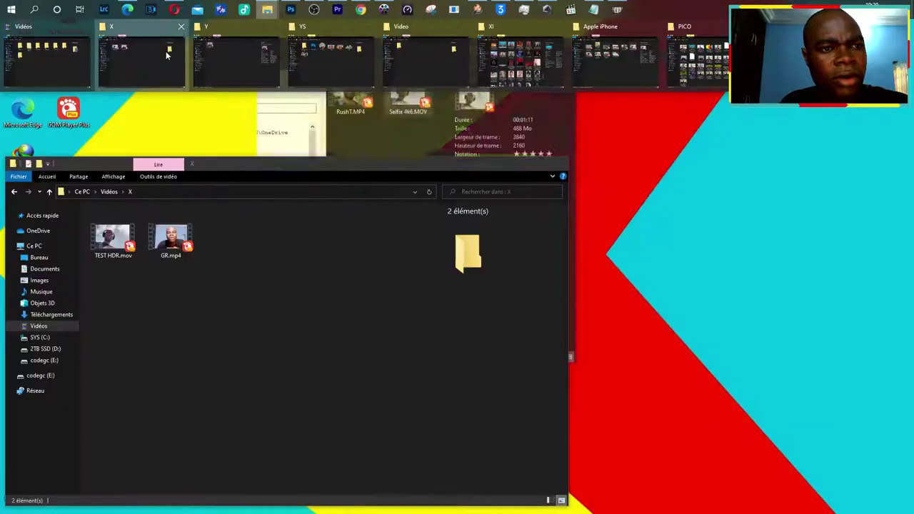
left_click(113, 235)
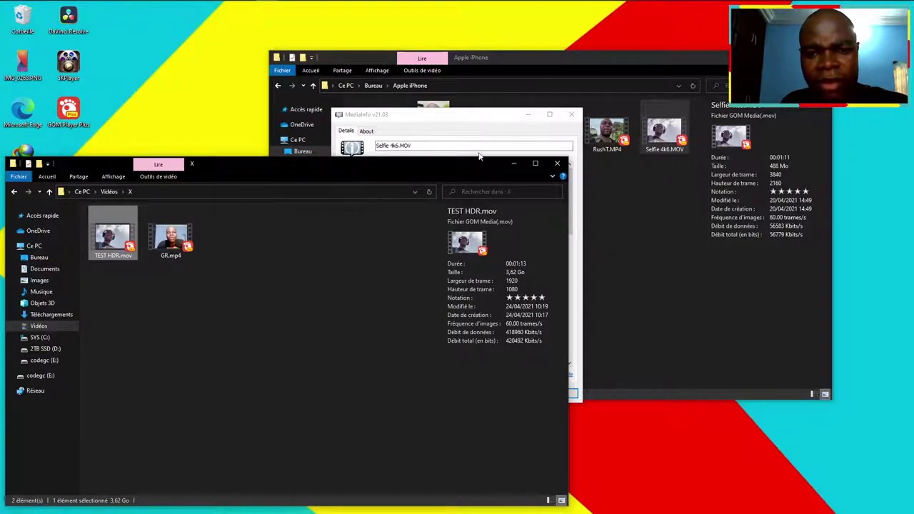
mouse_move(467, 120)
left_mouse_down()
mouse_move(721, 330)
mouse_move(739, 323)
left_mouse_up()
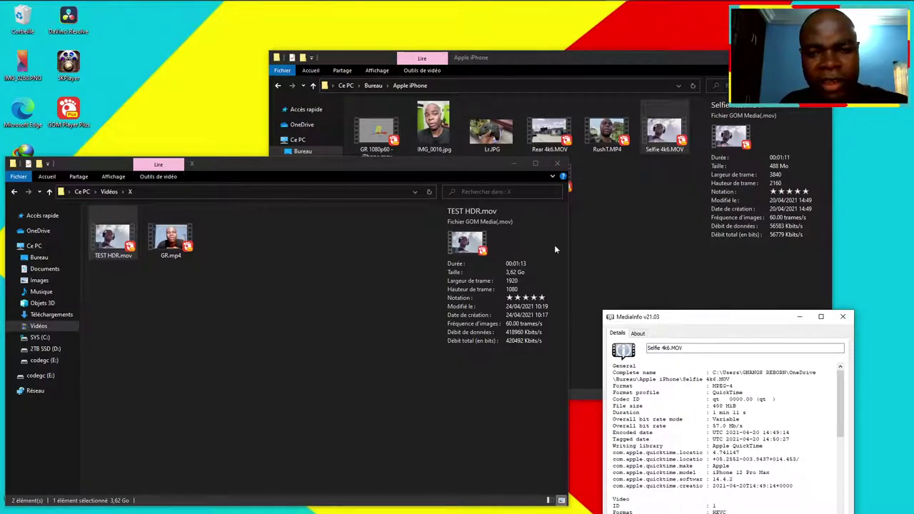
left_click(622, 195)
left_click(673, 128)
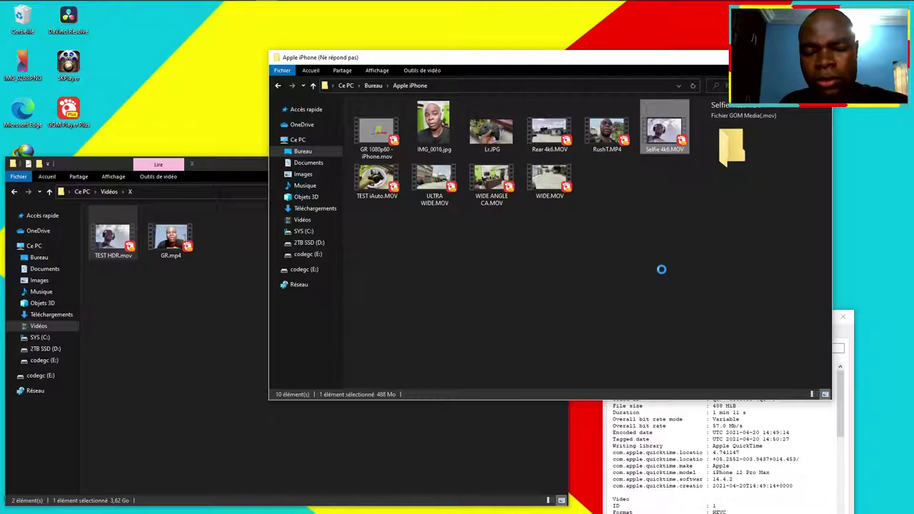
left_click(845, 359)
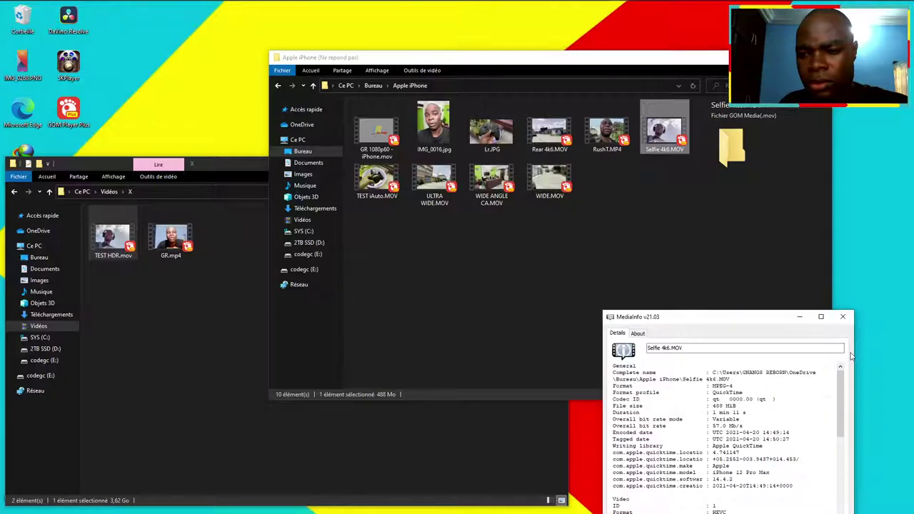
left_click_drag(773, 319, 791, 220)
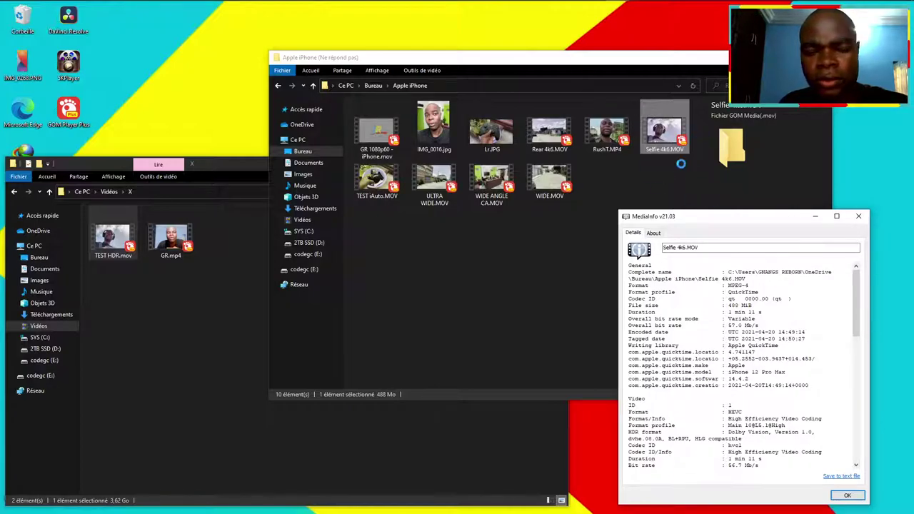
left_click(709, 210)
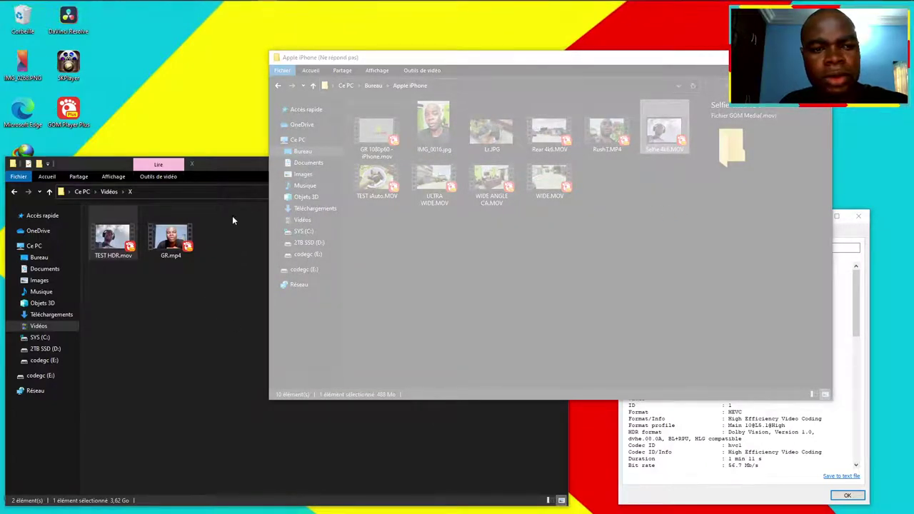
With the iPhone folder window unresponsive, open Task Manager's detailed process list
key("super")
key("super")
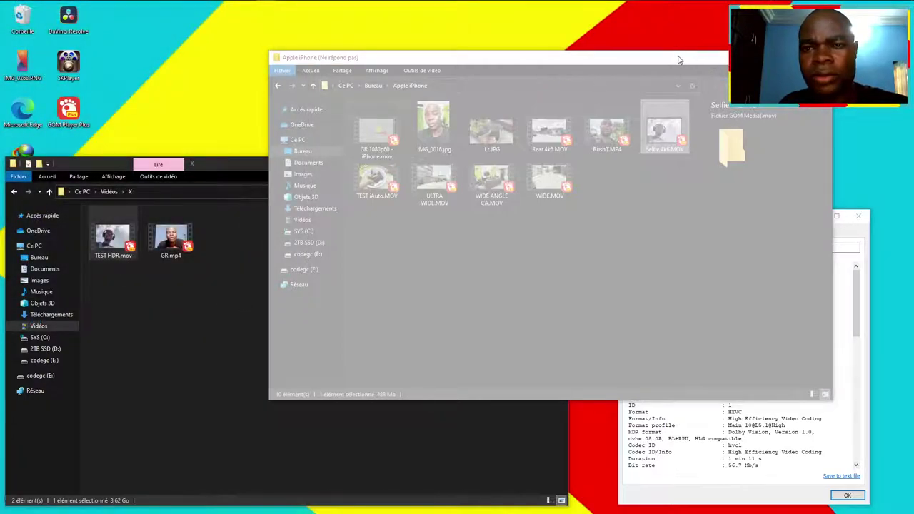
left_click_drag(679, 60, 682, 63)
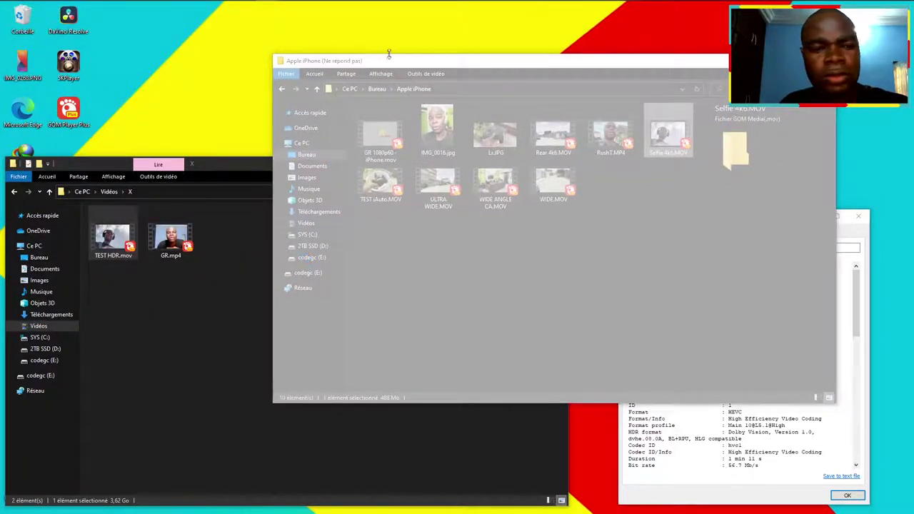
mouse_move(406, 3)
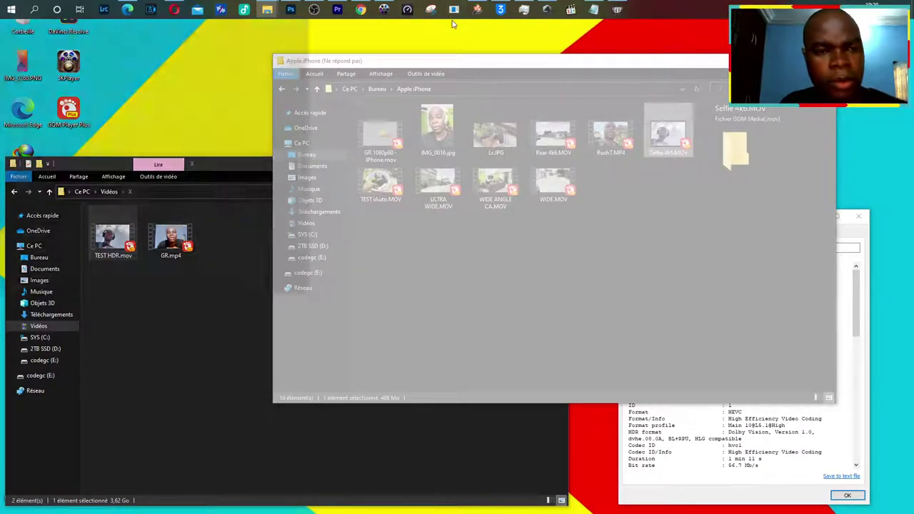
key("super")
key("super")
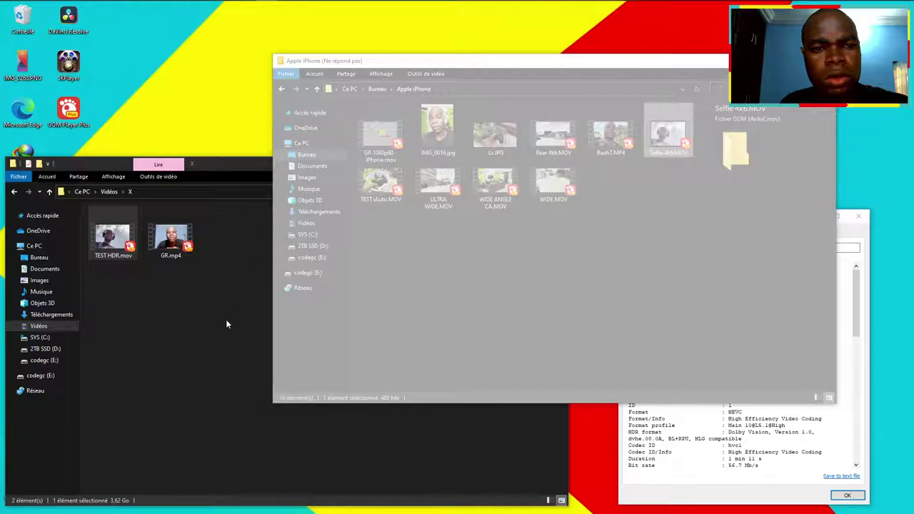
left_click(527, 10)
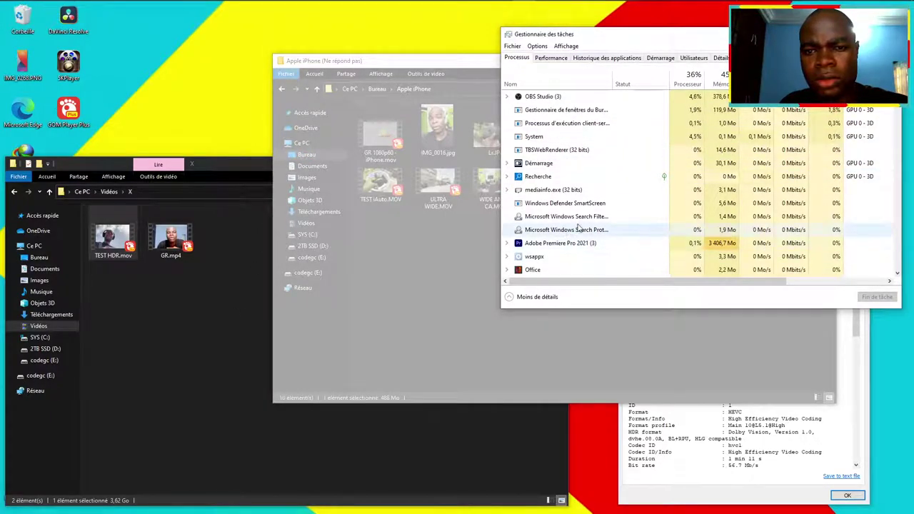
scroll(600, 223, "down", 2)
scroll(604, 220, "up", 1)
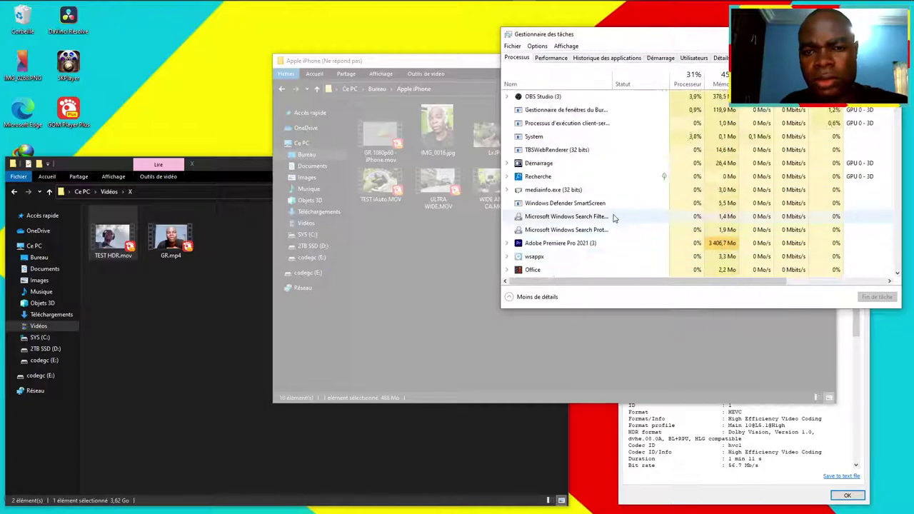
scroll(578, 261, "down", 3)
scroll(582, 264, "down", 3)
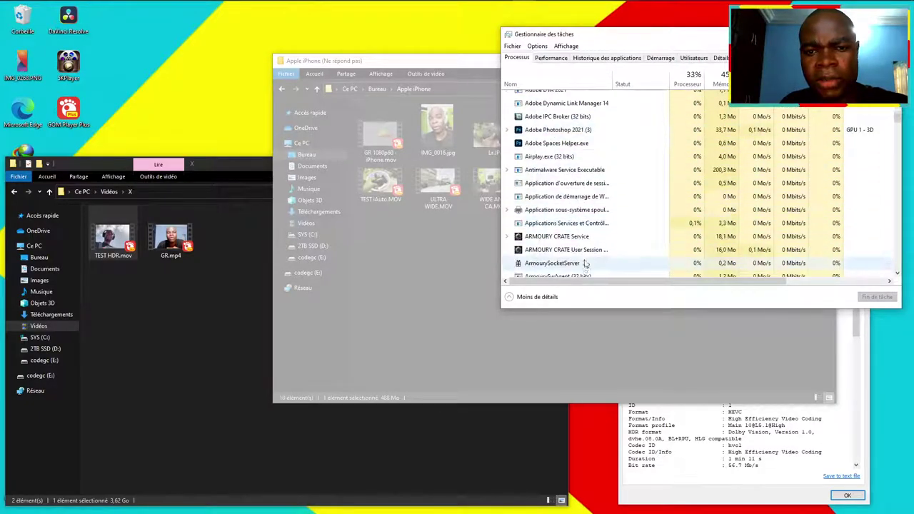
left_click(539, 297)
left_click(536, 188)
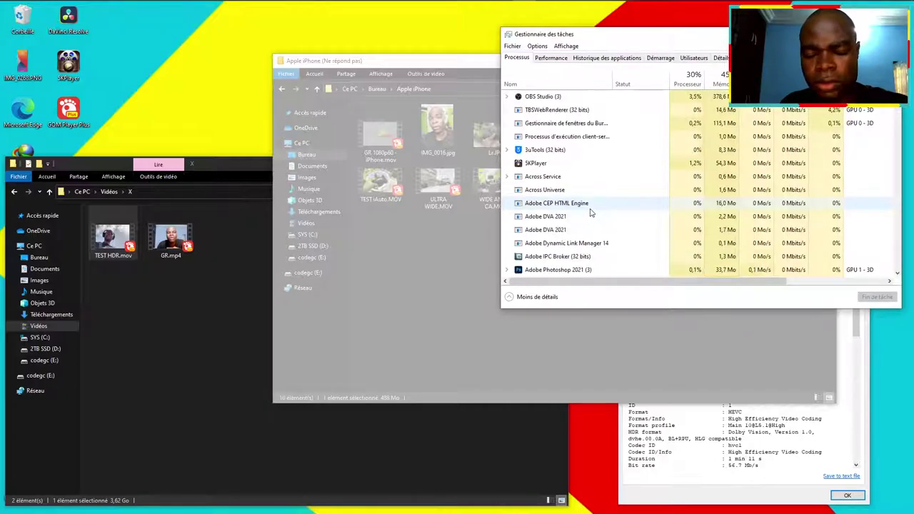
Find Windows Explorer (Explorateur Windows) in the process list and restart it (Redémarrer)
scroll(604, 244, "down", 3)
scroll(603, 245, "down", 1)
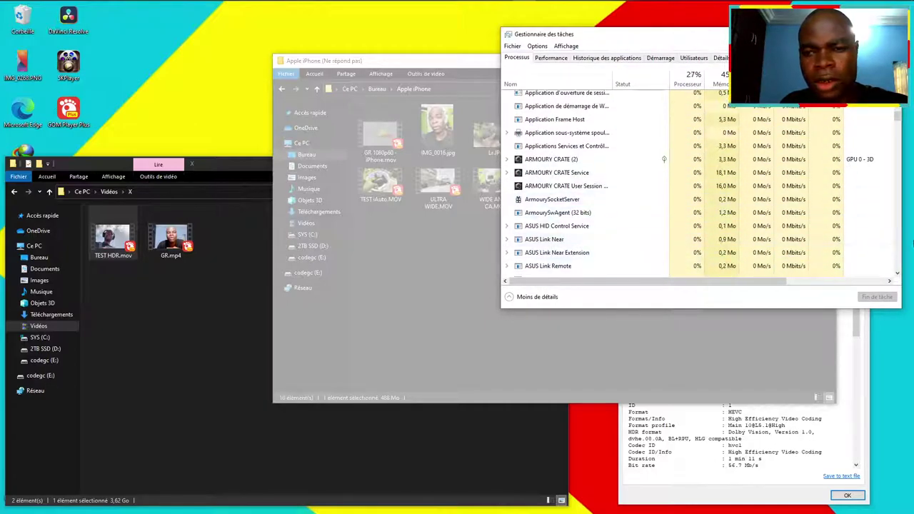
scroll(901, 125, "up", 10)
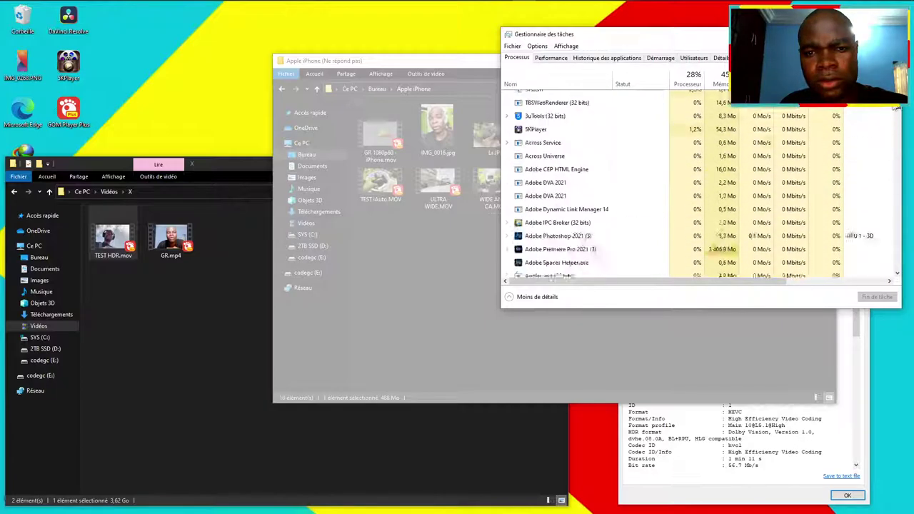
scroll(638, 235, "down", 4)
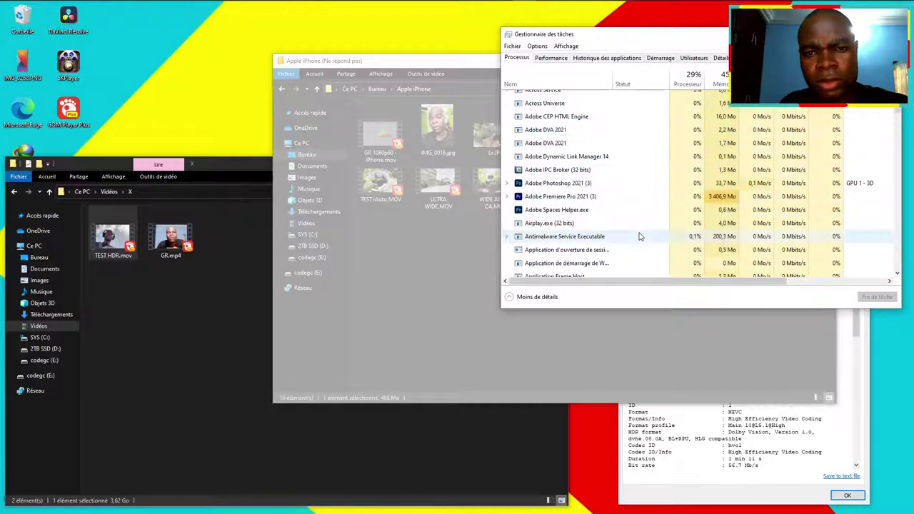
scroll(639, 236, "down", 4)
scroll(639, 237, "down", 3)
scroll(638, 239, "down", 5)
scroll(638, 241, "down", 3)
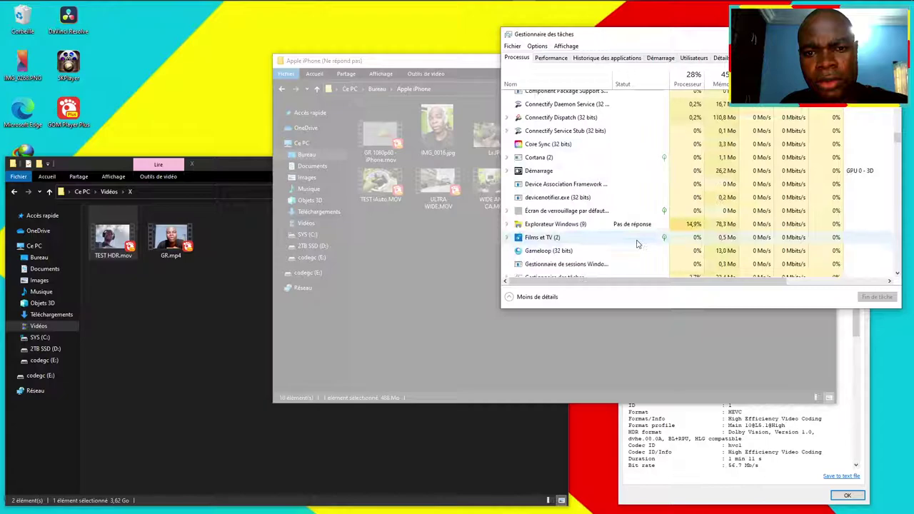
scroll(637, 247, "down", 1)
right_click(592, 126)
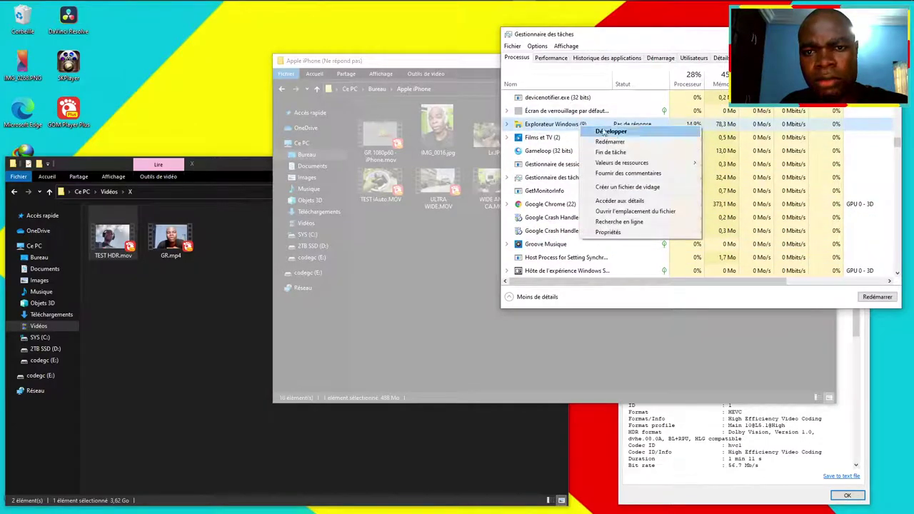
left_click(610, 142)
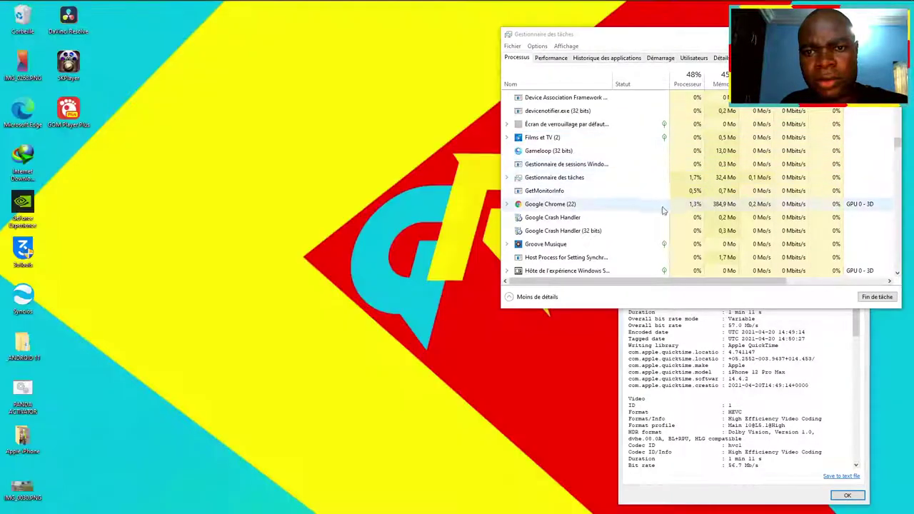
Close Task Manager and MediaInfo, open a fresh File Explorer window, and minimise OBS
key("alt+F4")
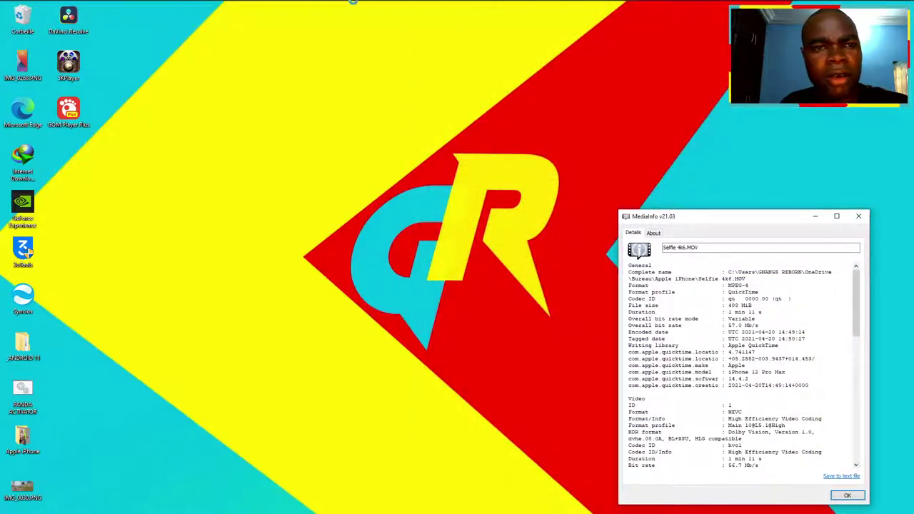
left_click(859, 216)
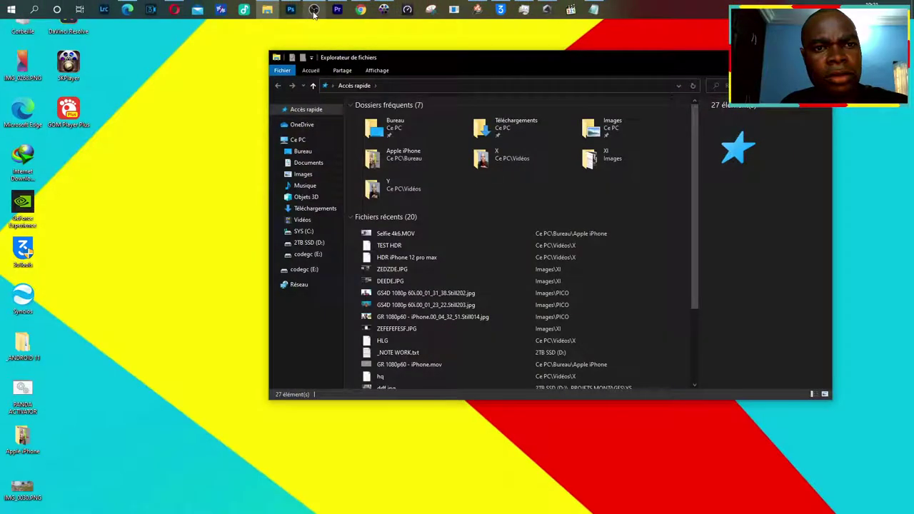
left_click(314, 8)
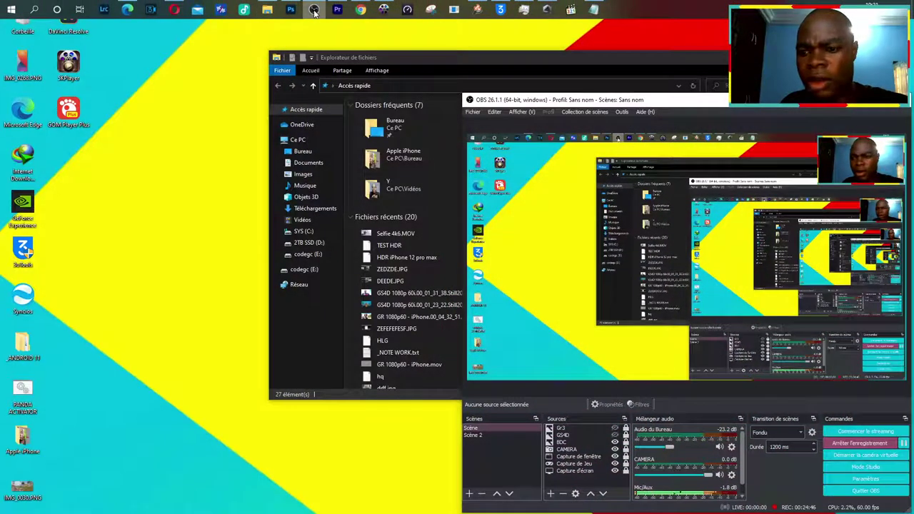
left_click(314, 11)
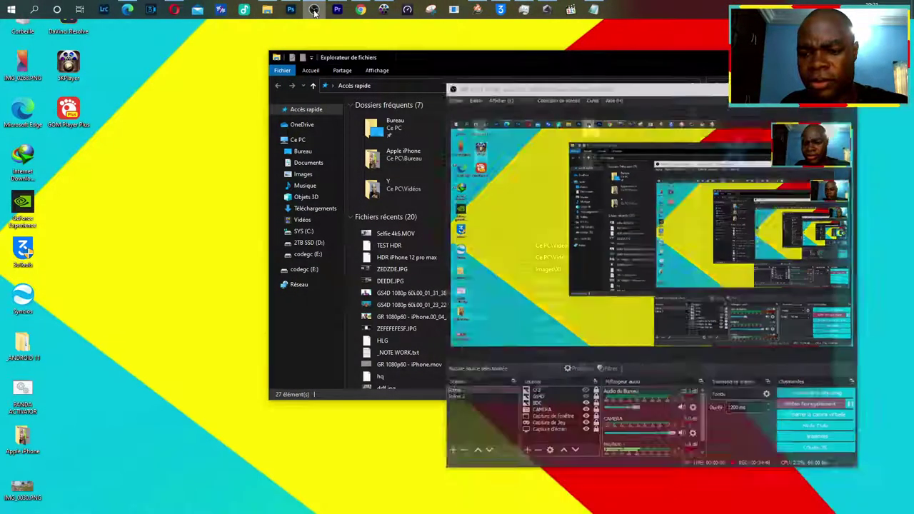
Open the X folder and select TEST HDR.mov to show its properties
left_click_drag(401, 64, 247, 72)
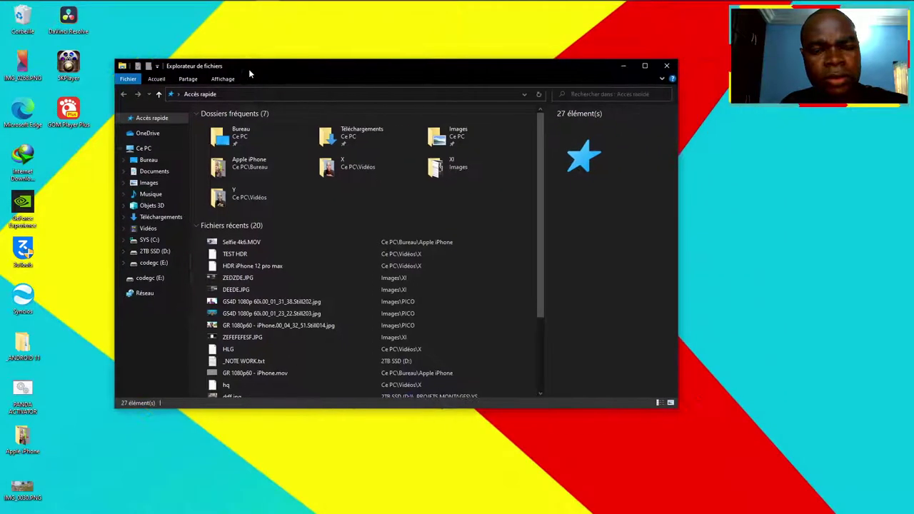
double_click(372, 168)
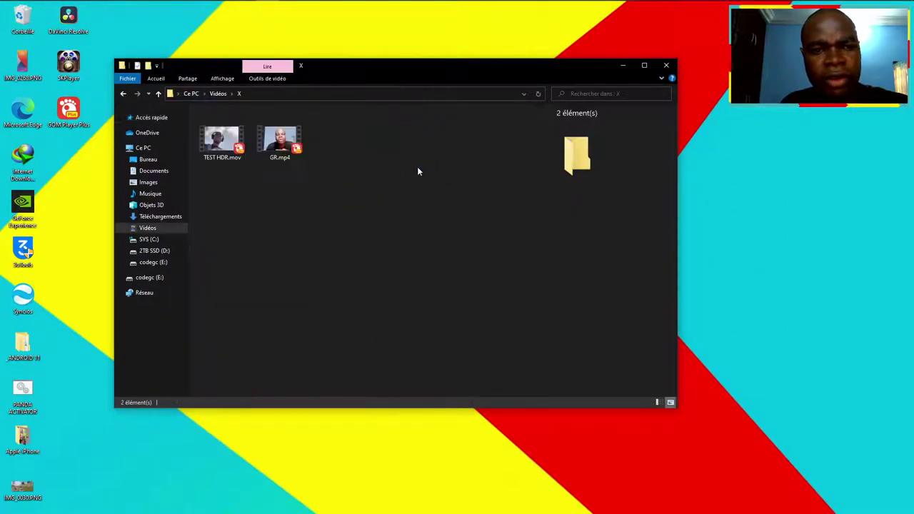
left_click(222, 140)
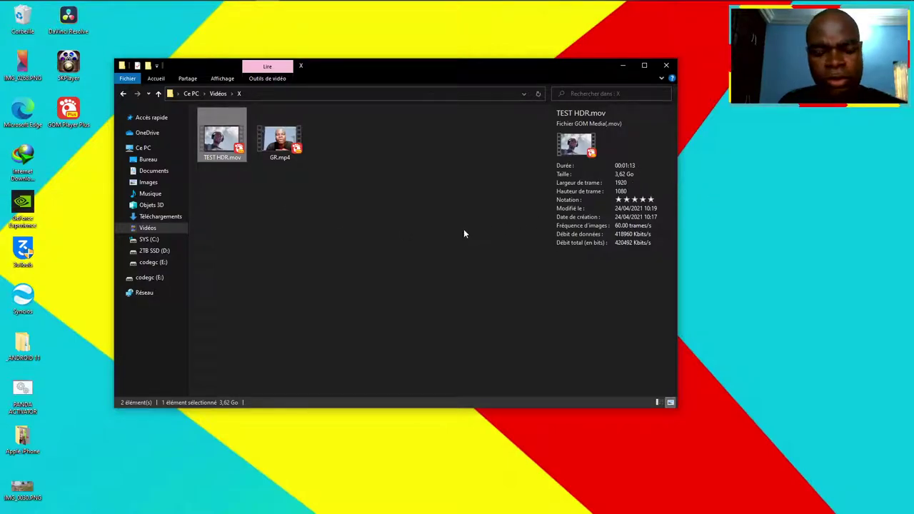
Open a second Explorer window at Quick access > Apple iPhone and select Selfie 4k6.MOV
key("ctrl+n")
left_click_drag(362, 90, 625, 150)
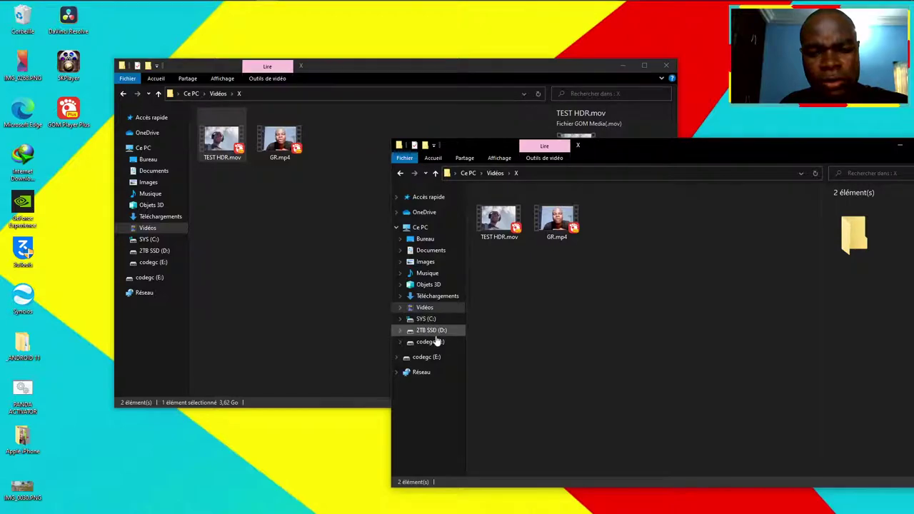
left_click(428, 197)
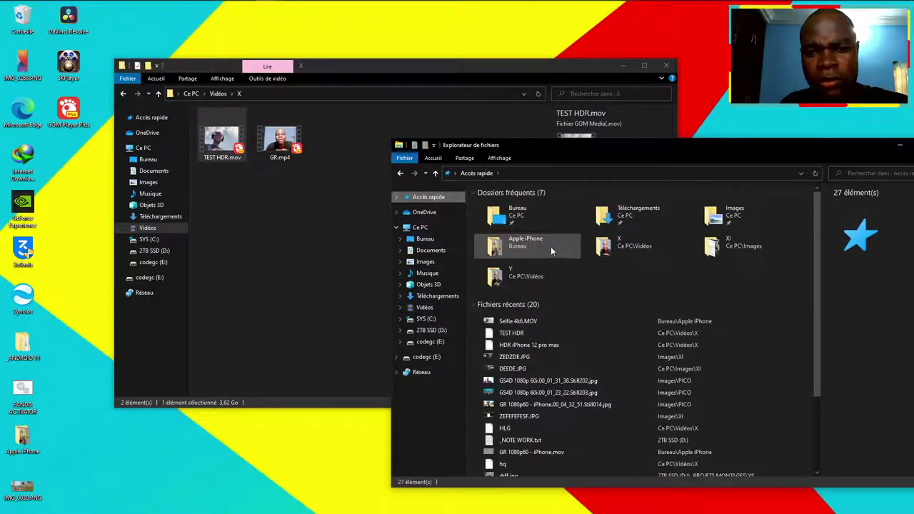
double_click(550, 246)
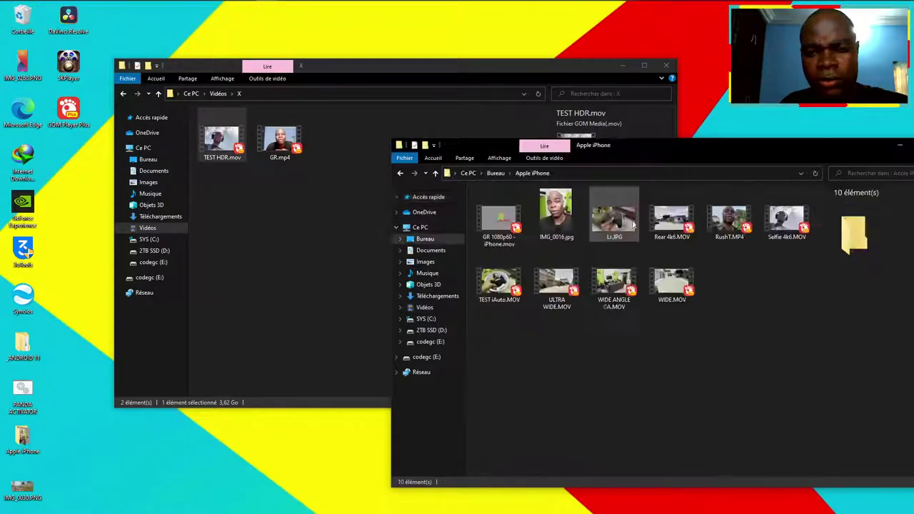
left_click(785, 217)
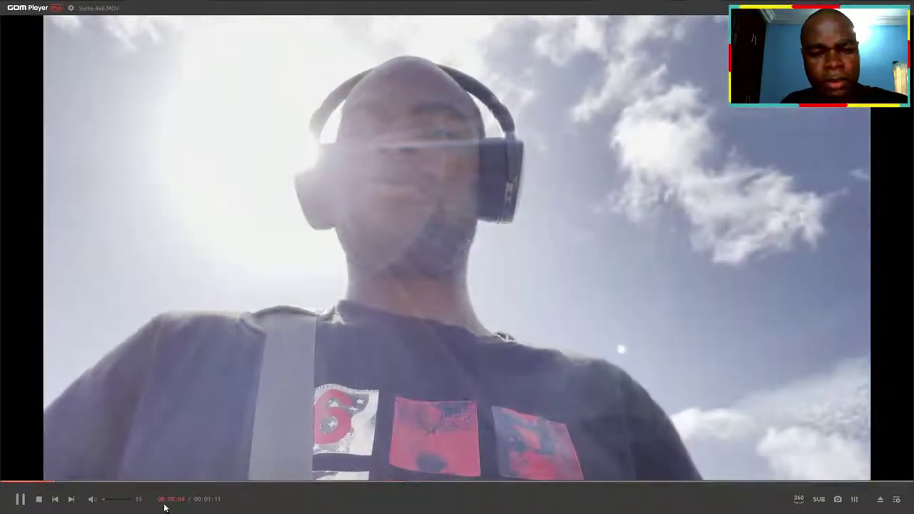
In GOM Player, raise volume to 150%, jump to 00:00:37, pause, and exit the player
mouse_move(114, 499)
left_mouse_down()
mouse_move(135, 499)
mouse_move(118, 501)
left_mouse_up()
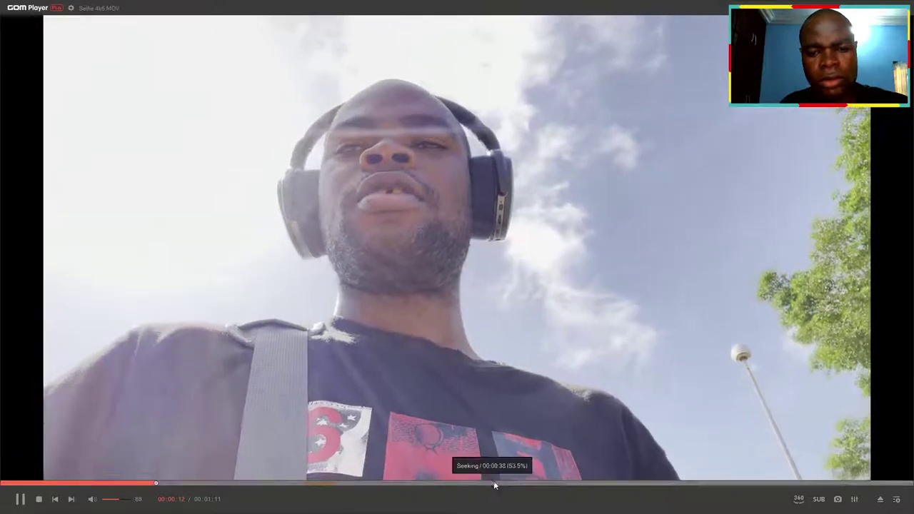
left_click(493, 484)
key("space")
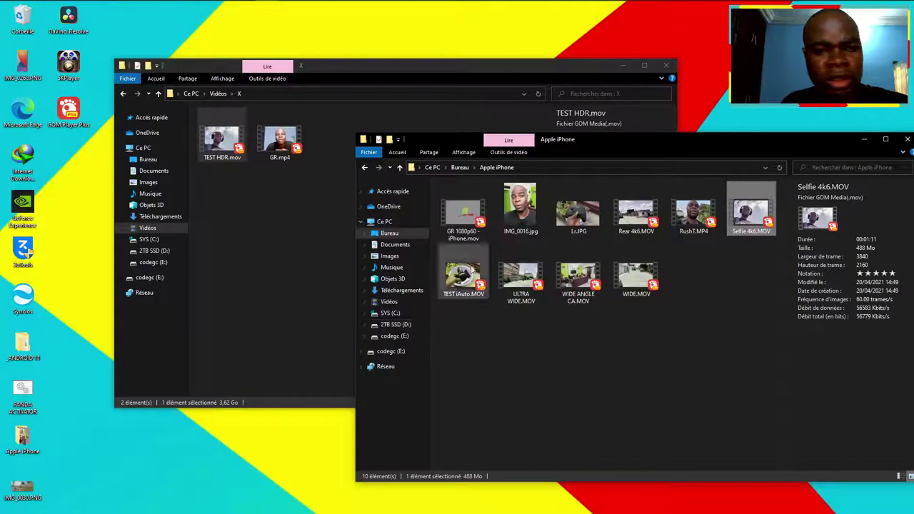
double_click(221, 136)
Open Selfie 4k6.MOV with MPC-HC via Ouvrir avec and pause it at 00:04
left_click(753, 221)
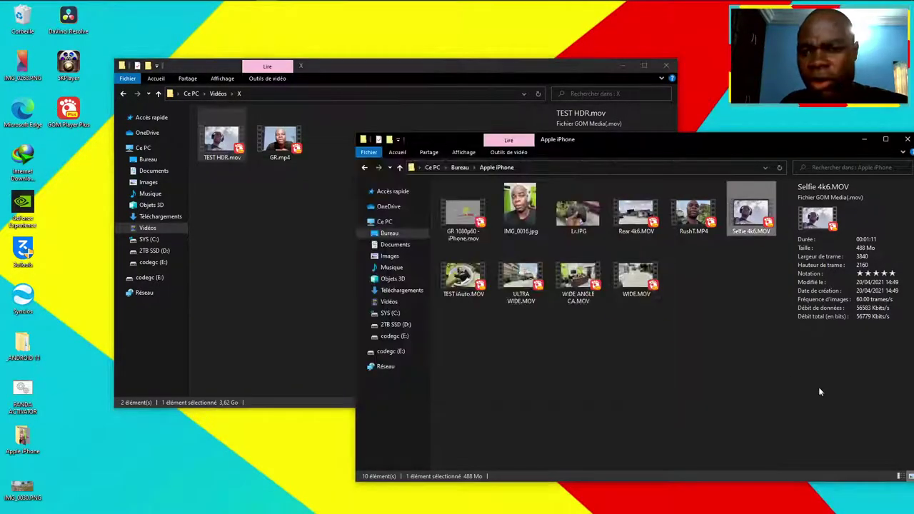
right_click(768, 239)
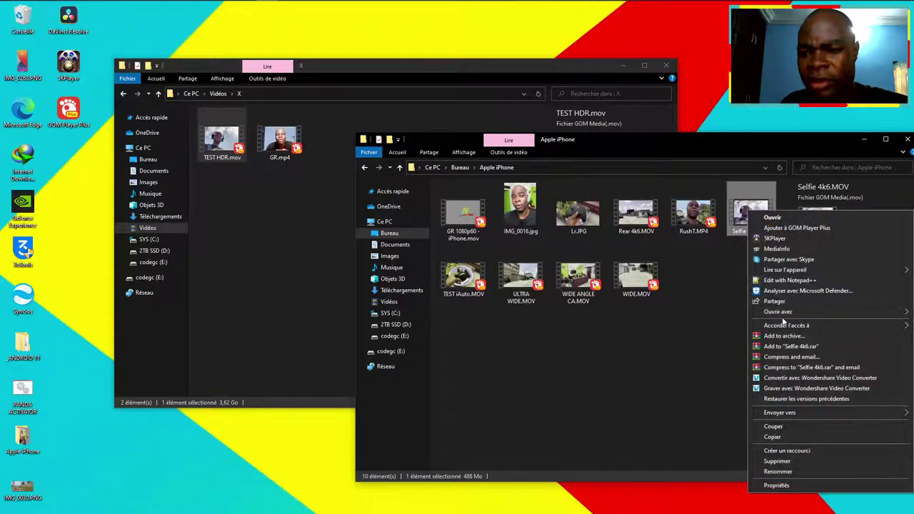
mouse_move(778, 312)
left_click(641, 376)
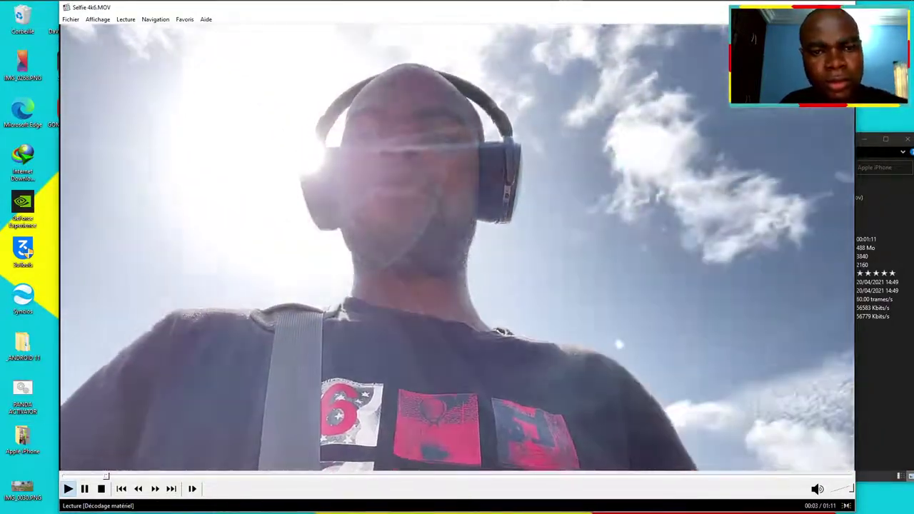
key("space")
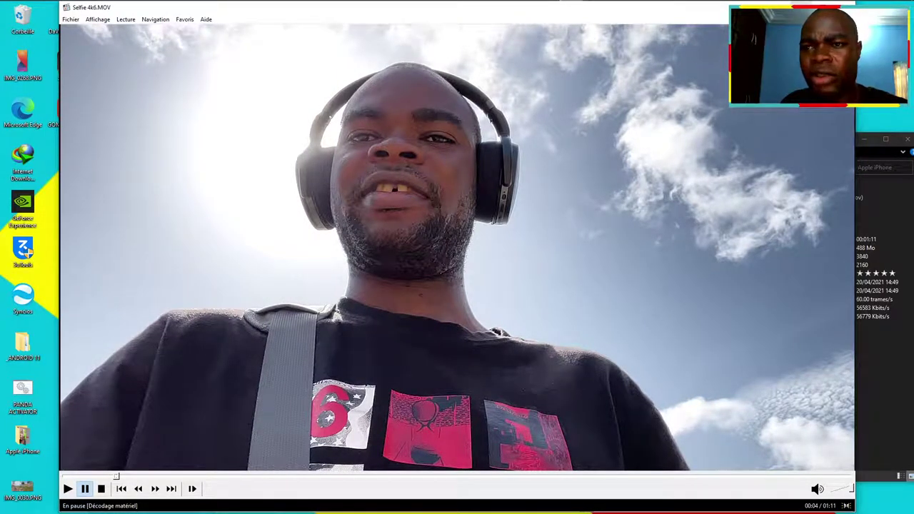
Shrink MPC-HC and compare TEST HDR.mov's details pane against the Apple iPhone source files
key("super+Down")
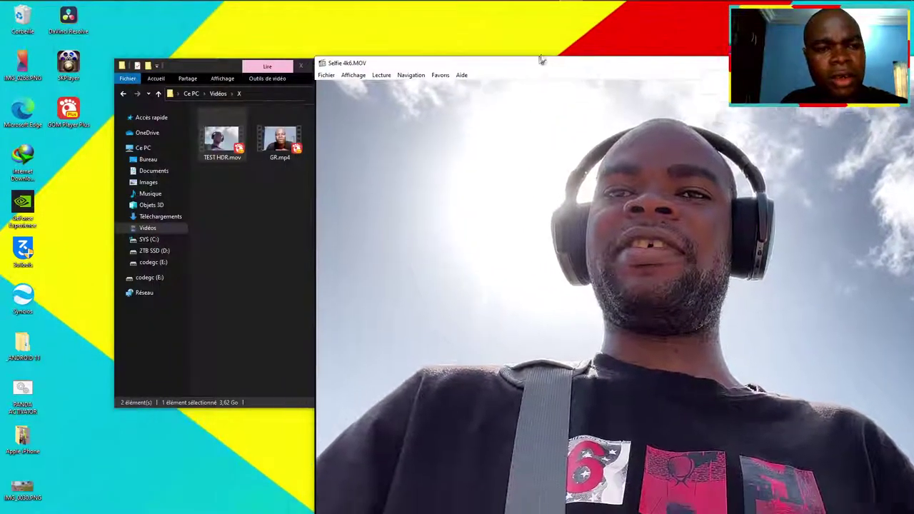
left_click(235, 210)
left_click(221, 139)
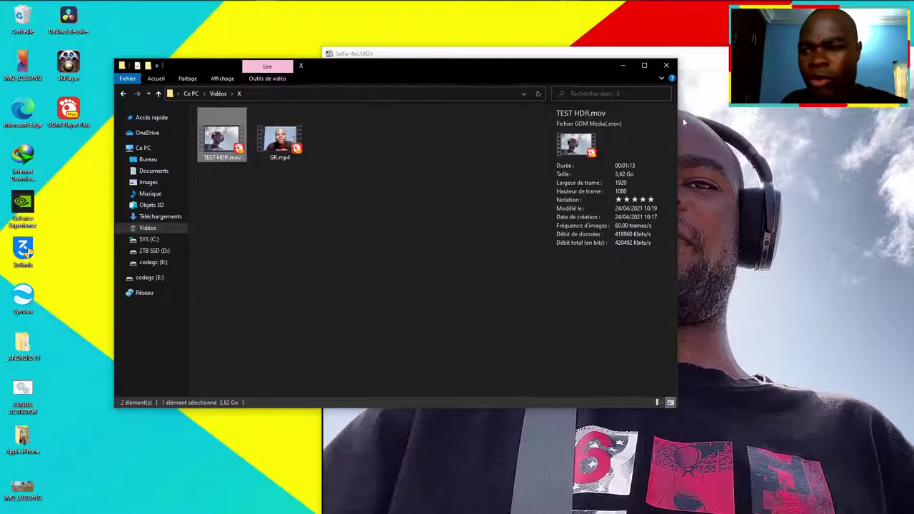
mouse_move(255, 16)
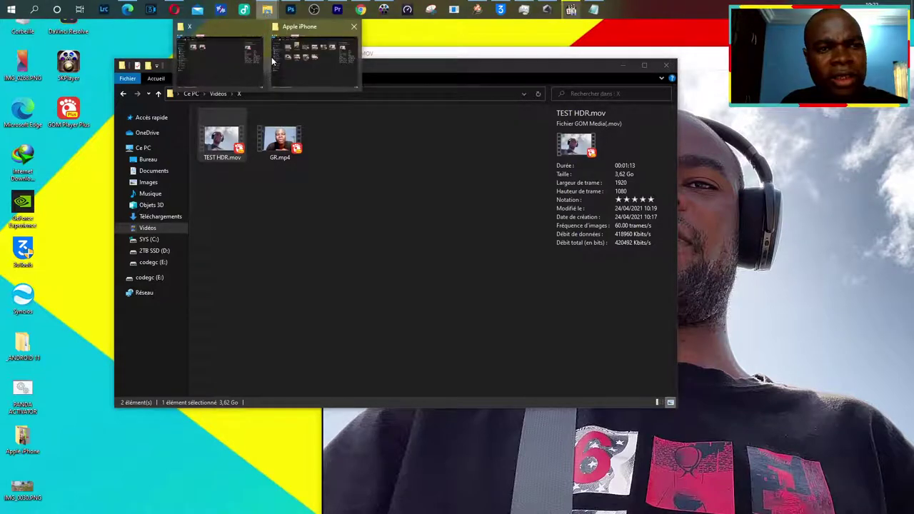
left_click(310, 50)
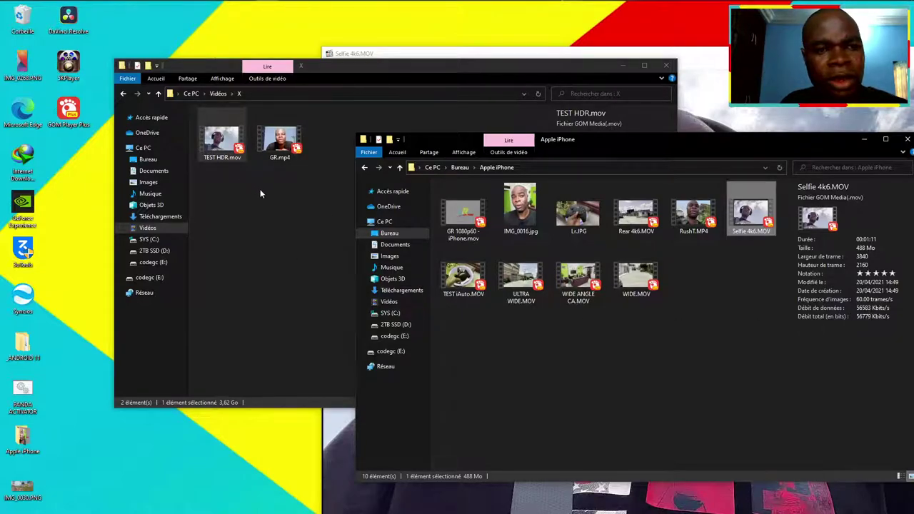
left_click(221, 142)
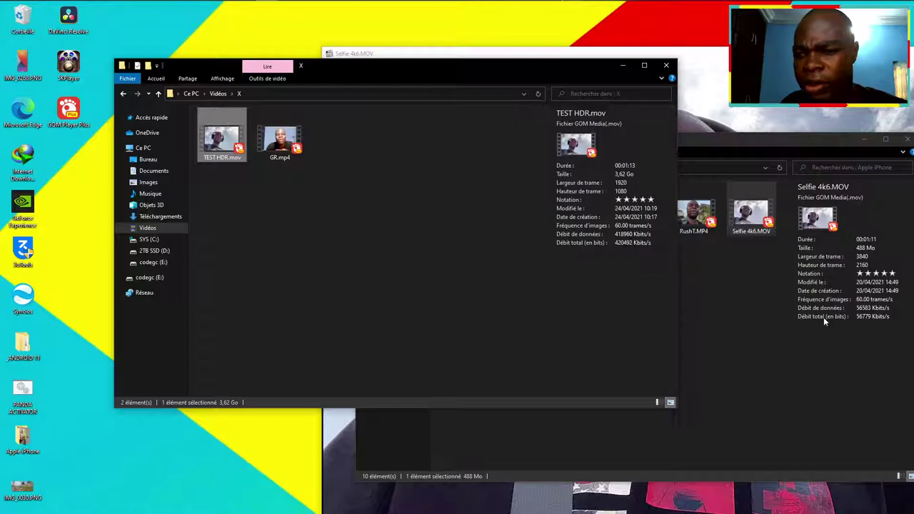
left_click(748, 142)
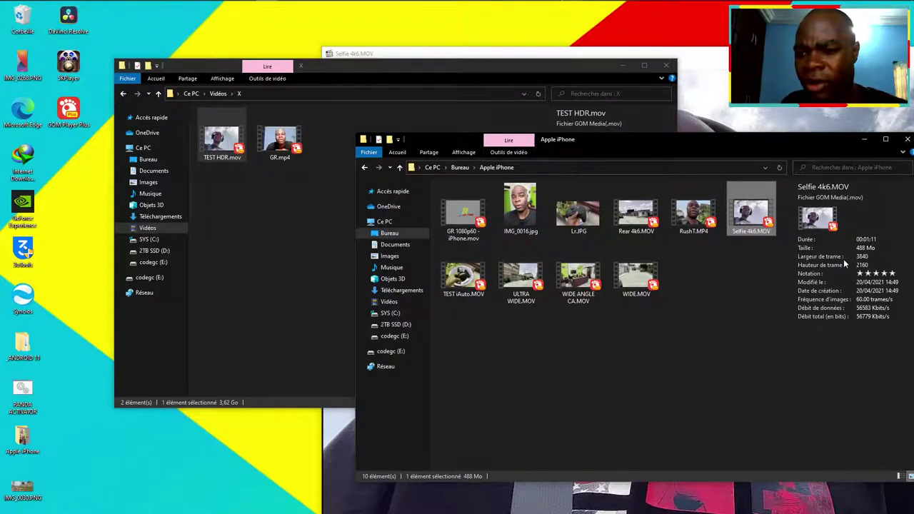
left_click(287, 182)
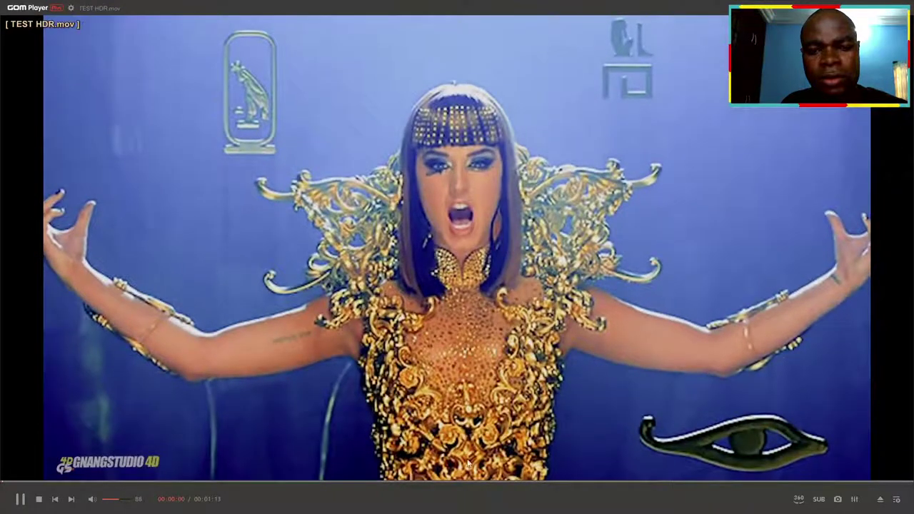
Scrub TEST HDR.mov to 35 s, near the start, back to 35 s, pause, then reselect it in X
left_click(439, 484)
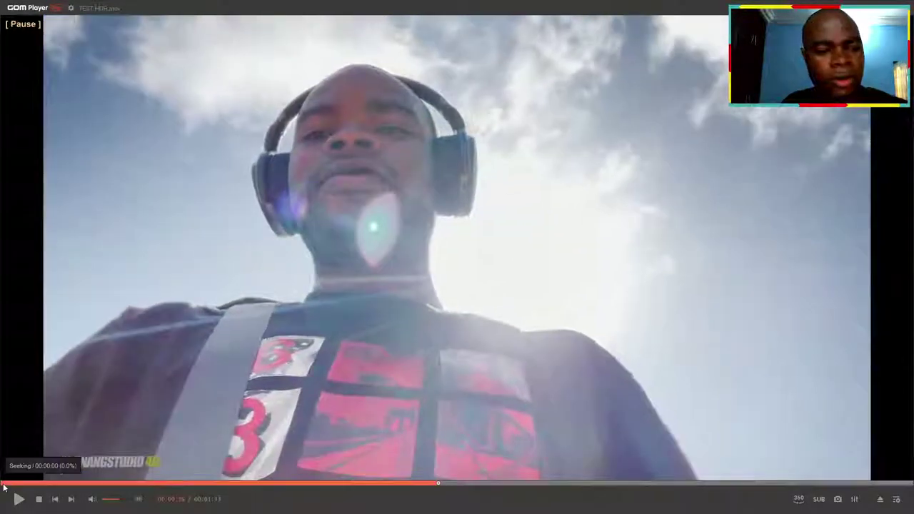
left_click(71, 484)
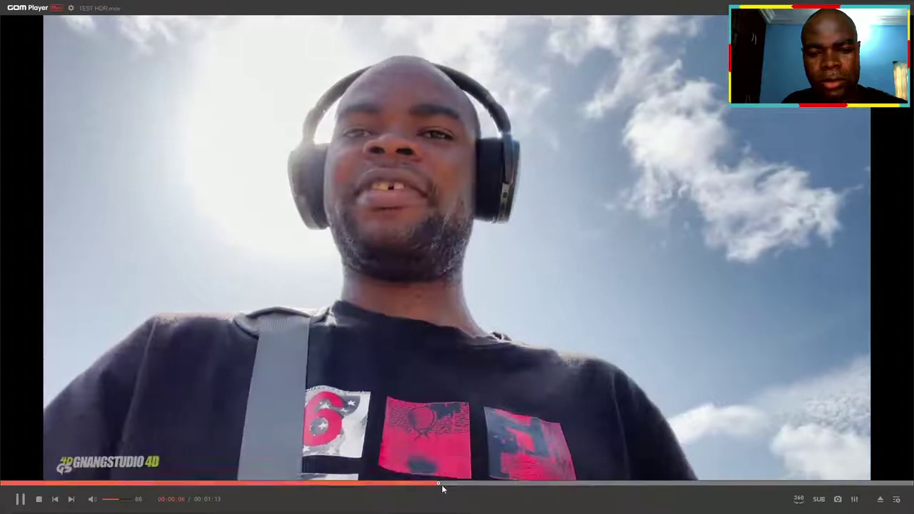
left_click(440, 482)
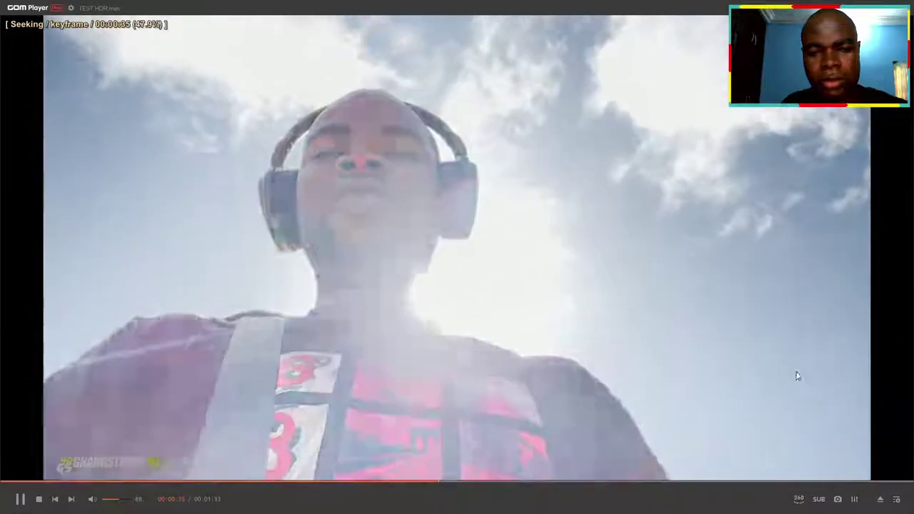
key("space")
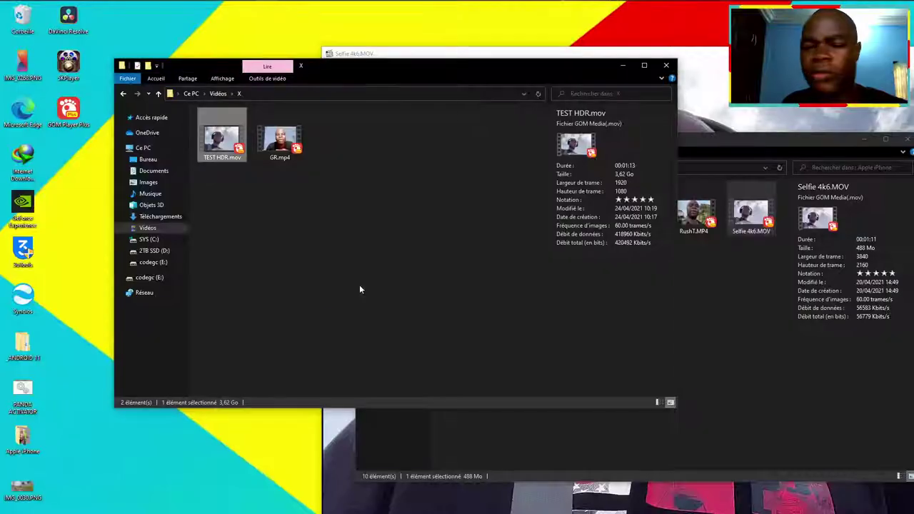
left_click(377, 220)
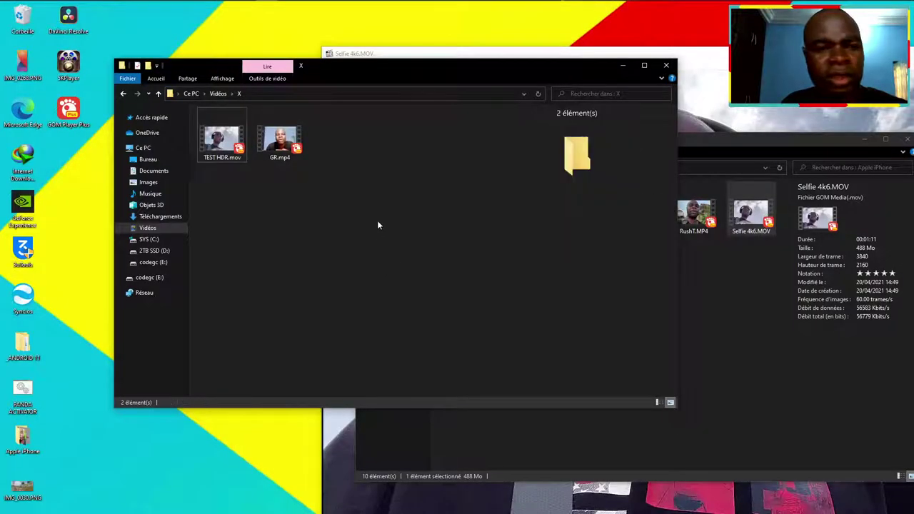
left_click(226, 137)
Open TEST HDR.mov in MediaInfo and highlight its ProRes format and 422 HQ profile
right_click(233, 140)
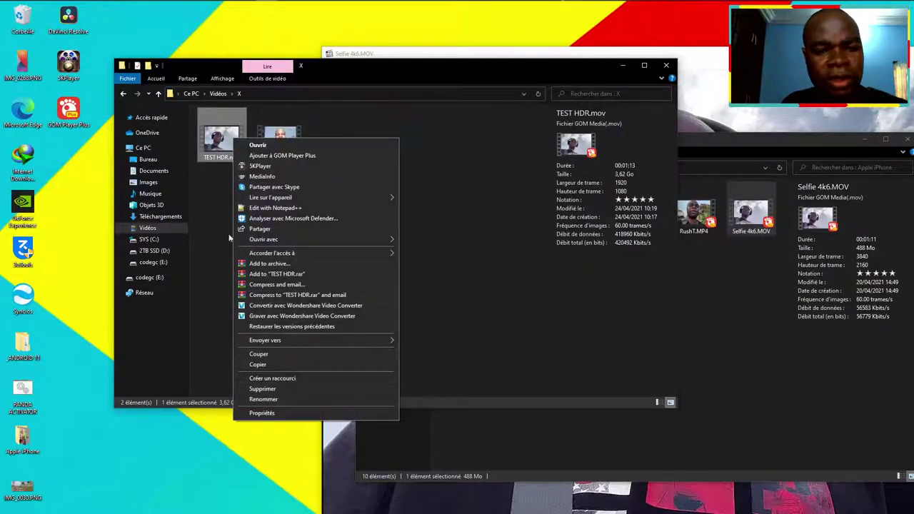
left_click(299, 176)
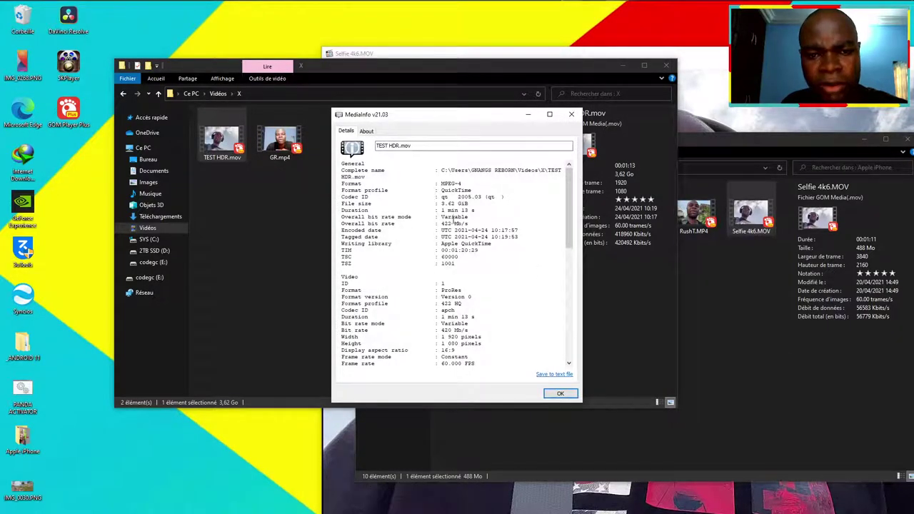
scroll(485, 314, "down", 1)
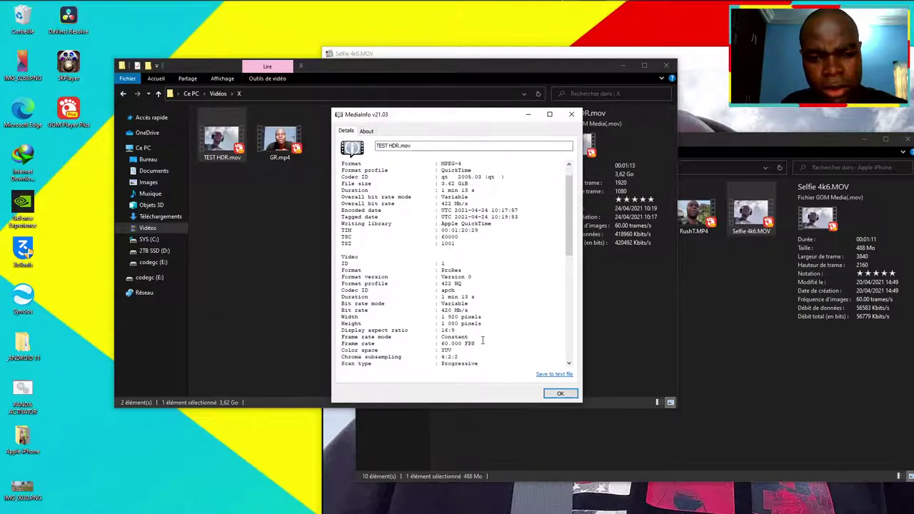
scroll(482, 341, "up", 1)
scroll(482, 341, "down", 1)
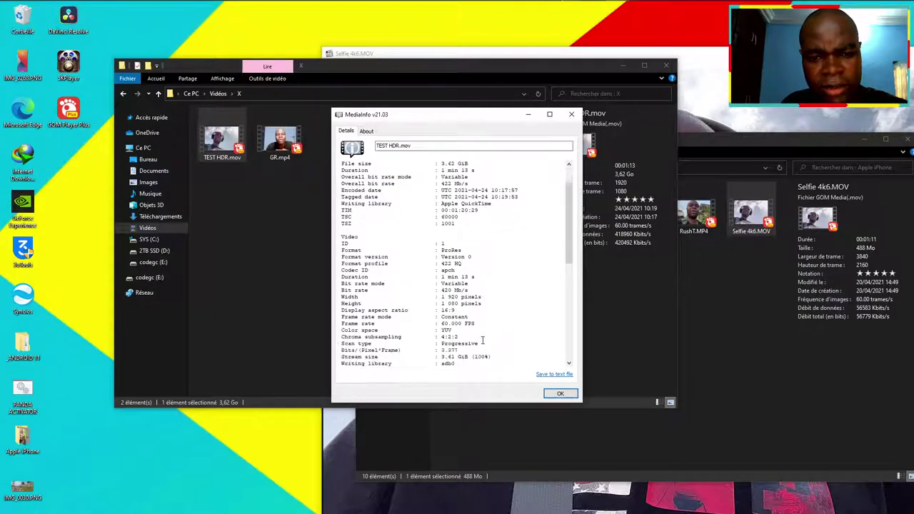
scroll(478, 342, "down", 1)
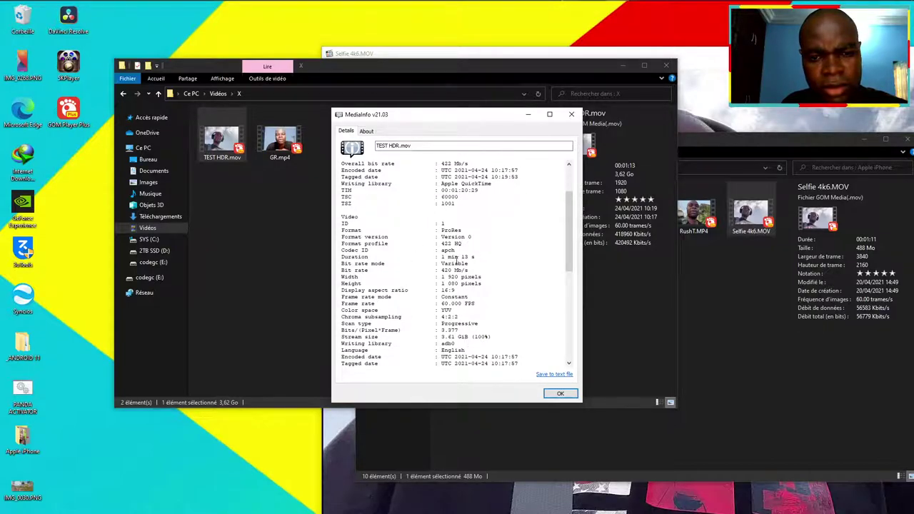
left_click_drag(464, 243, 439, 243)
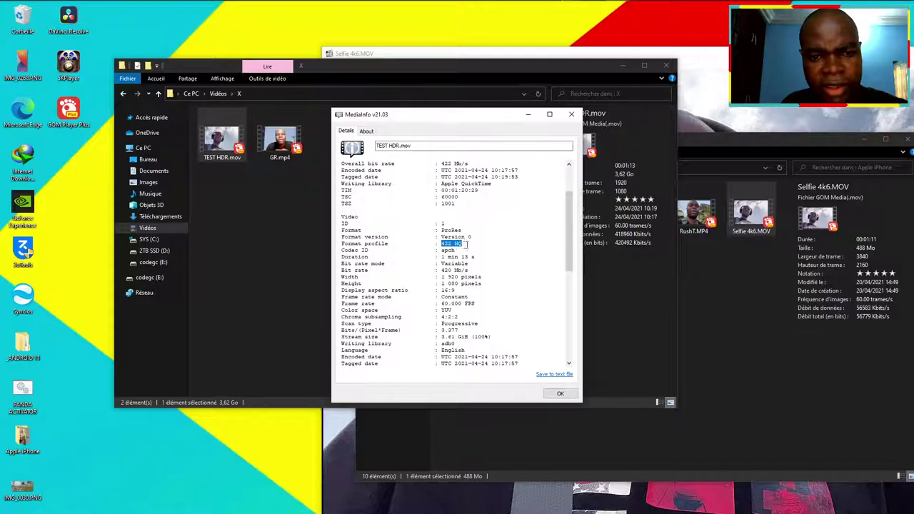
left_click_drag(465, 230, 425, 231)
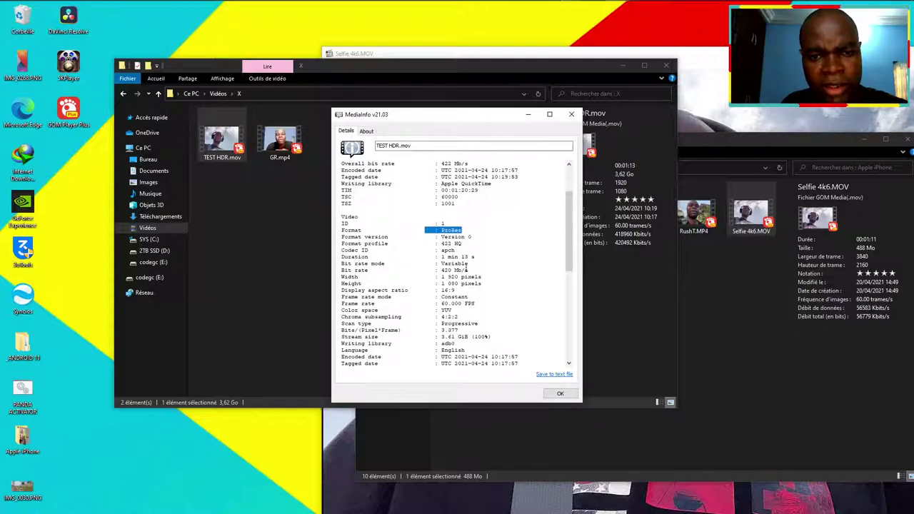
Highlight the BT.2020 matrix coefficients and 16-bit audio bit depth in MediaInfo's details
scroll(473, 303, "down", 1)
scroll(473, 303, "down", 1)
scroll(474, 304, "down", 1)
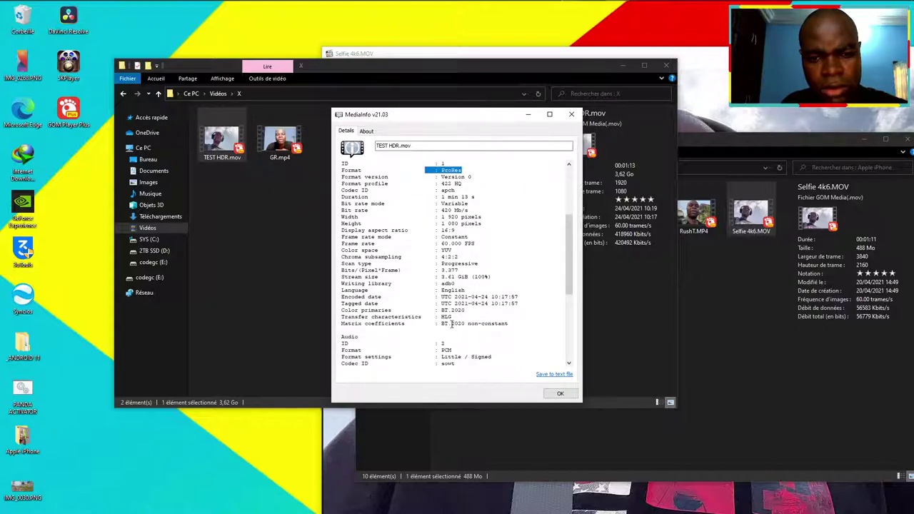
left_click_drag(465, 323, 435, 324)
scroll(496, 351, "down", 1)
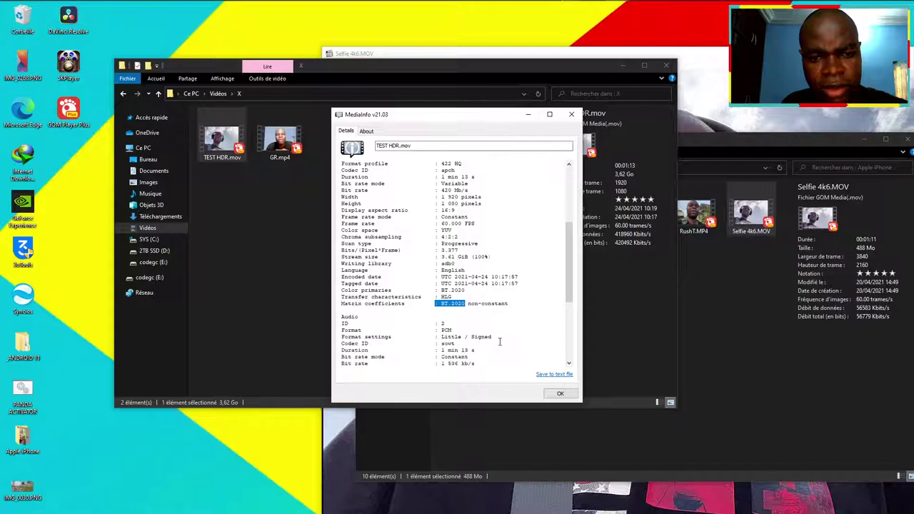
scroll(497, 347, "down", 2)
scroll(499, 341, "down", 1)
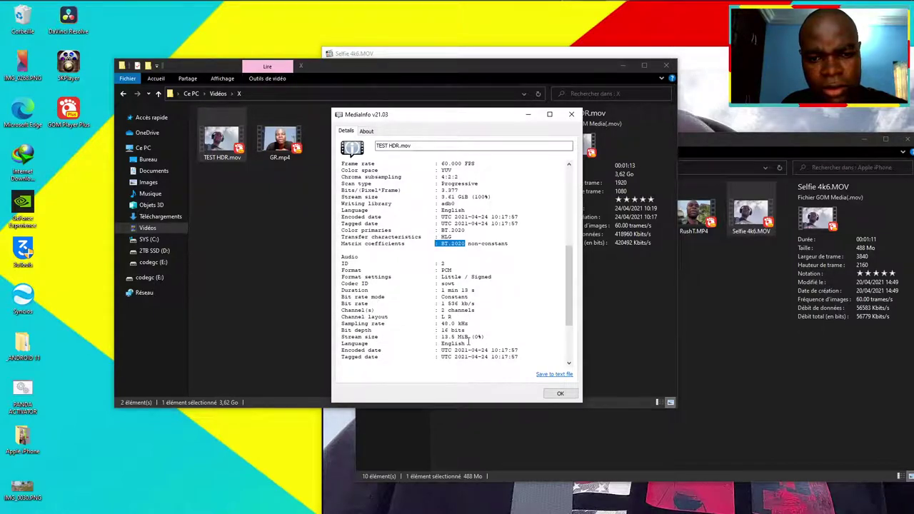
left_click_drag(467, 331, 342, 331)
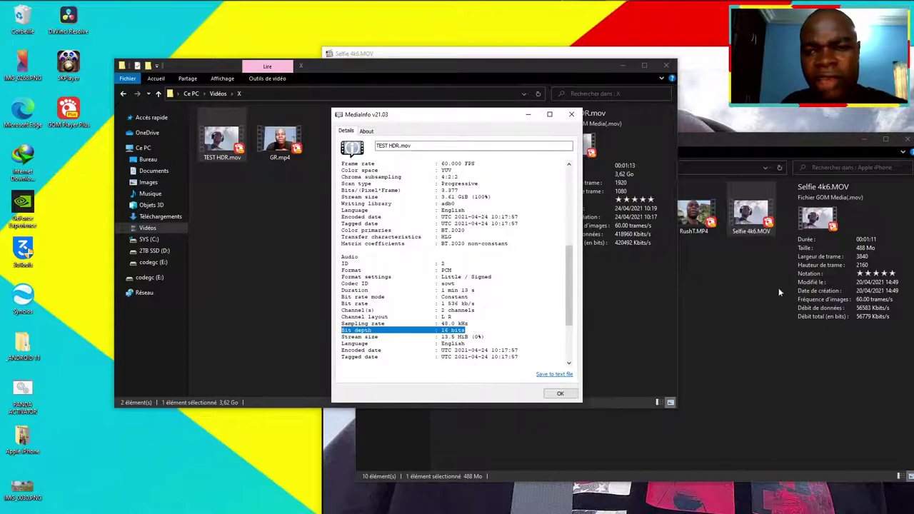
left_click(749, 241)
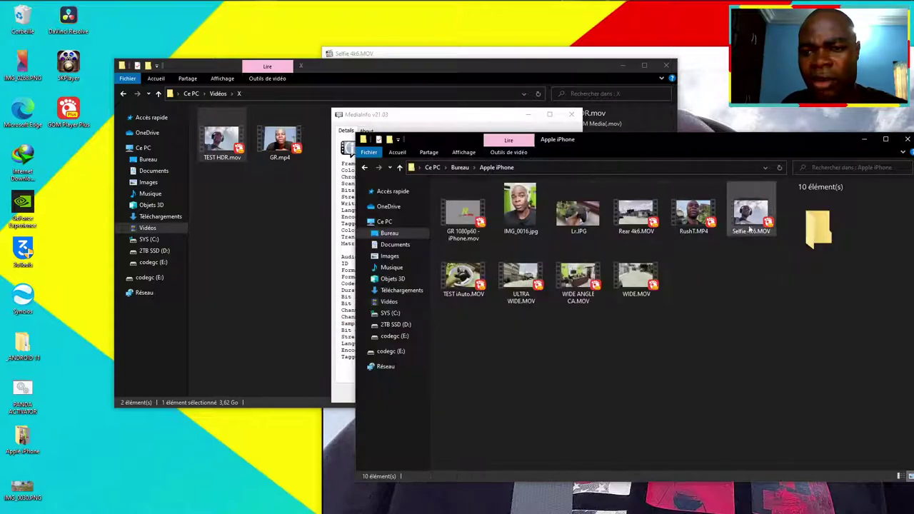
left_click(500, 115)
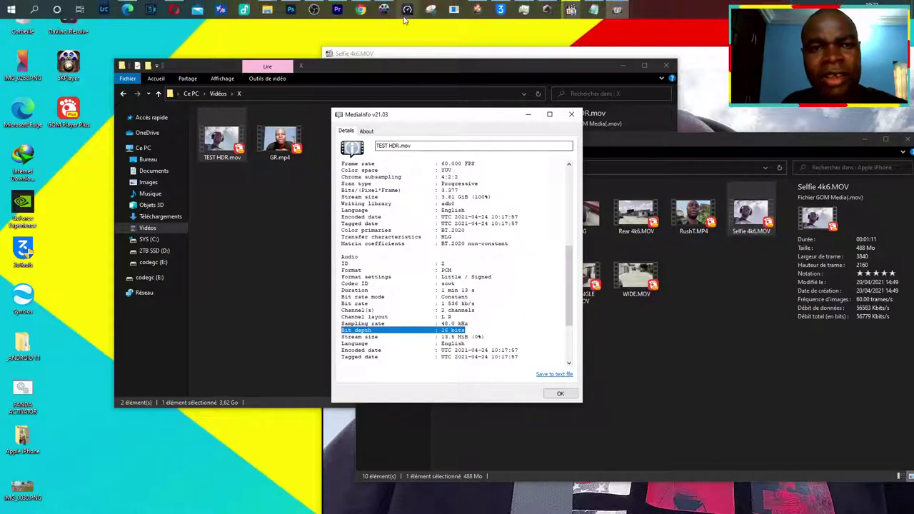
Review the sequence's Apple ProRes 422 HQ export settings, confirming Rec. 2100 HLG in the Video tab
left_click(337, 16)
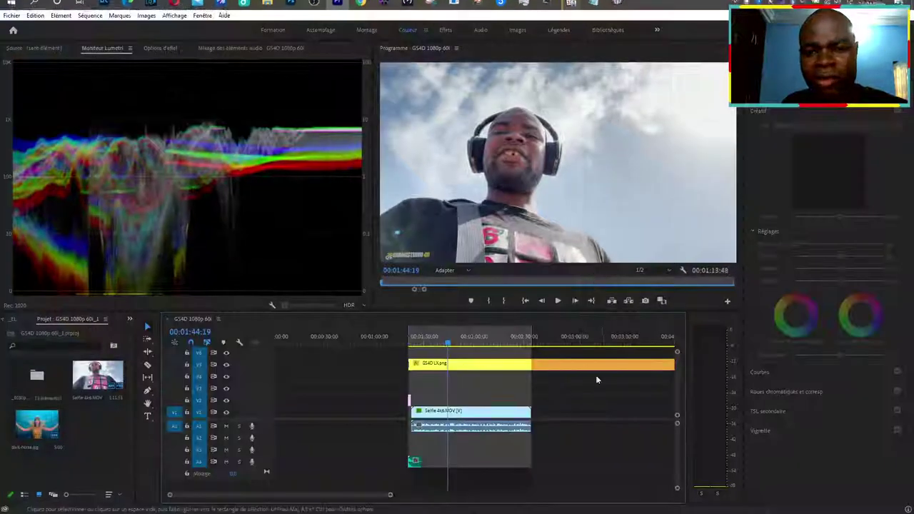
key("ctrl+m")
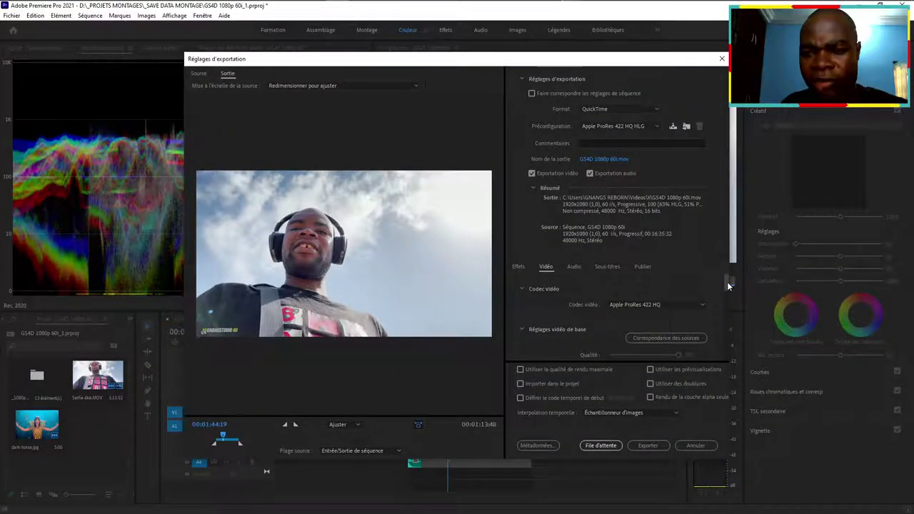
left_click_drag(732, 288, 724, 324)
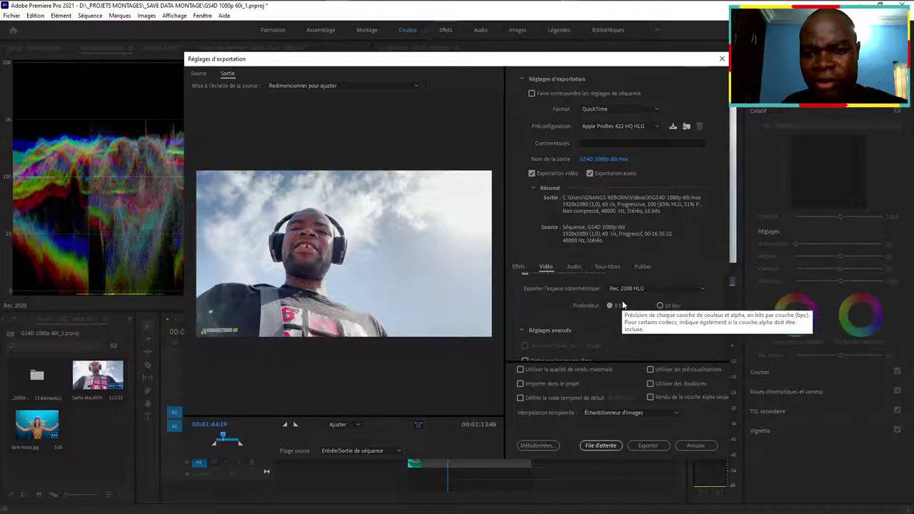
left_click(720, 58)
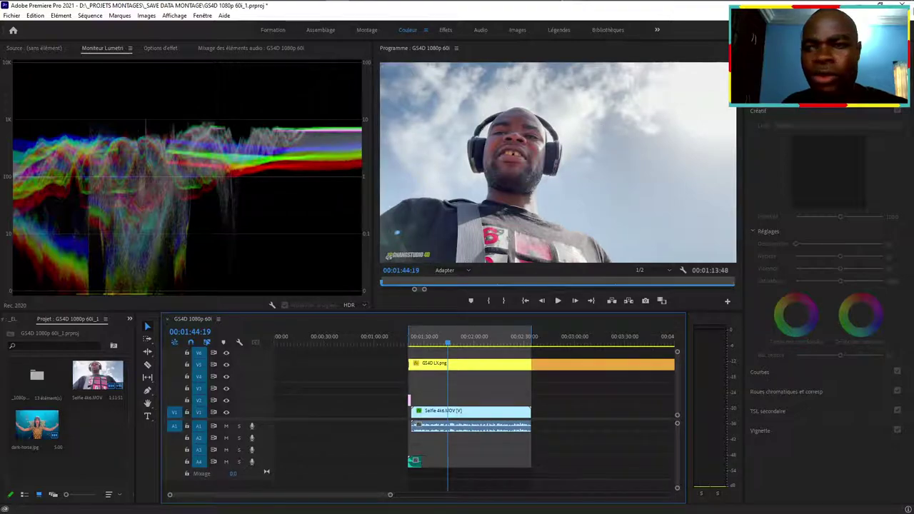
Minimise Premiere Pro and close MediaInfo, leaving a clear desktop
left_click(336, 9)
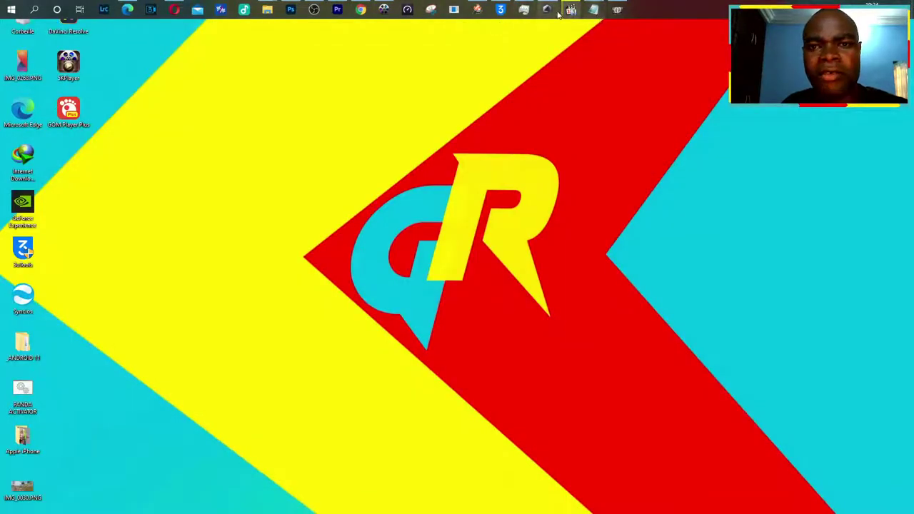
left_click(616, 9)
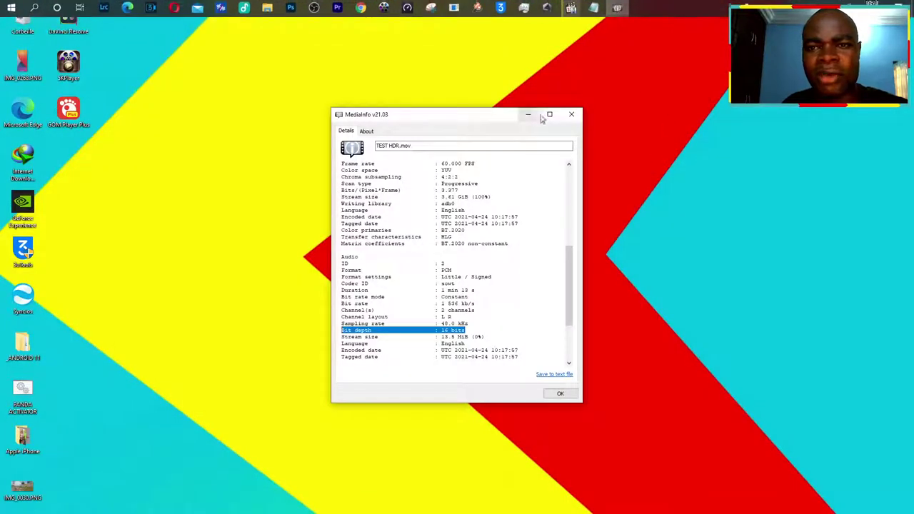
left_click(565, 115)
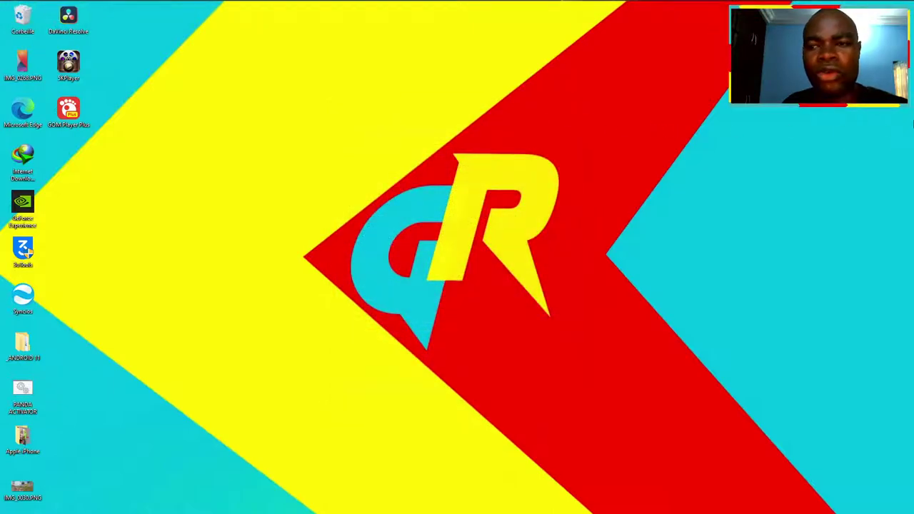